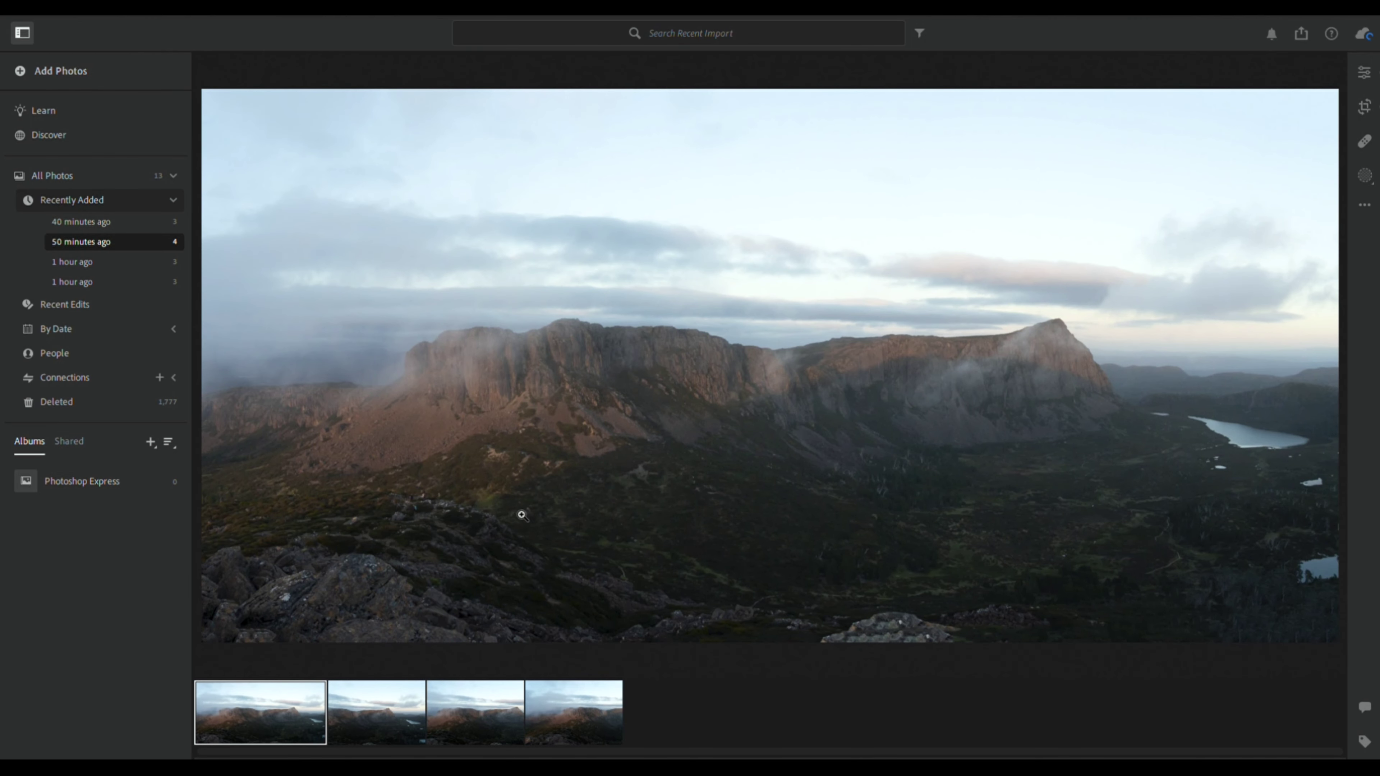
- Look through the three source photos of the mountain and return to the merged panorama
click(385, 698)
click(492, 694)
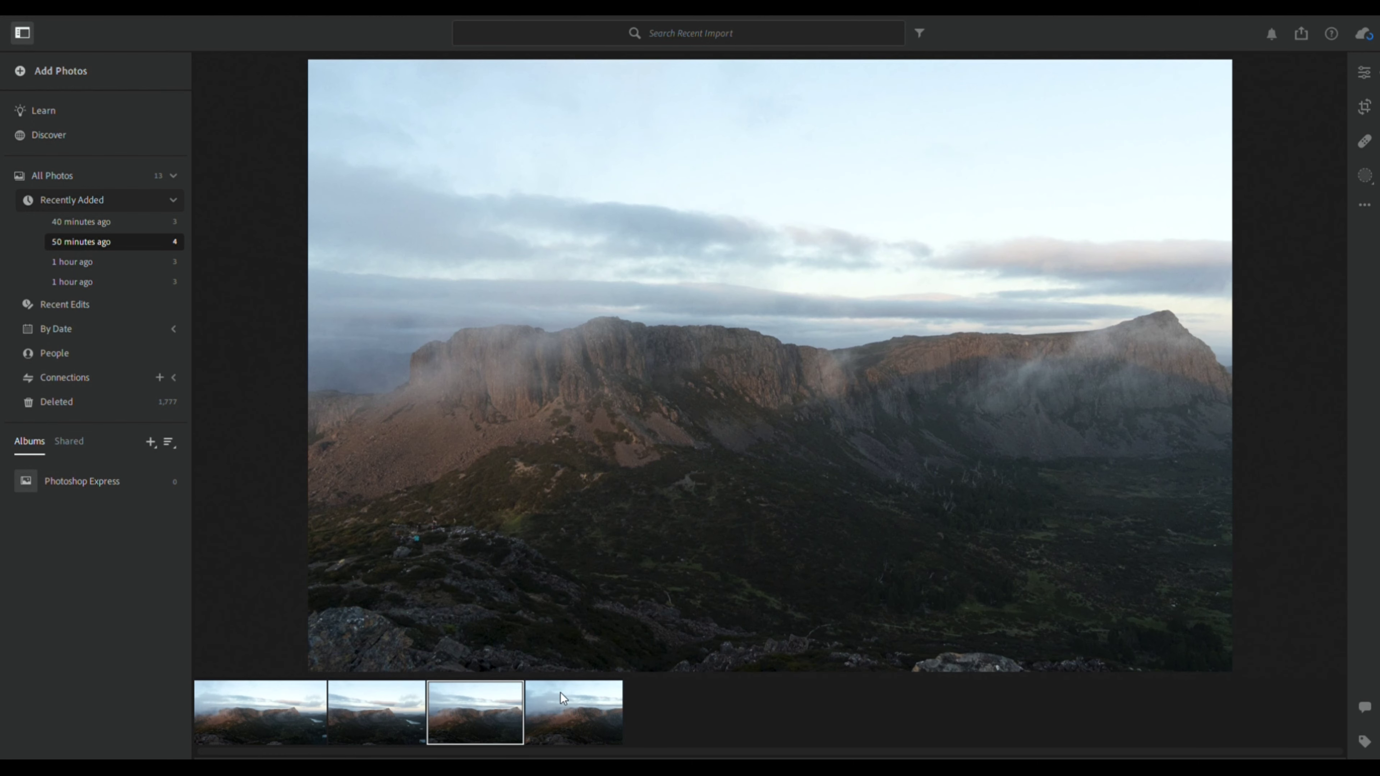
click(562, 697)
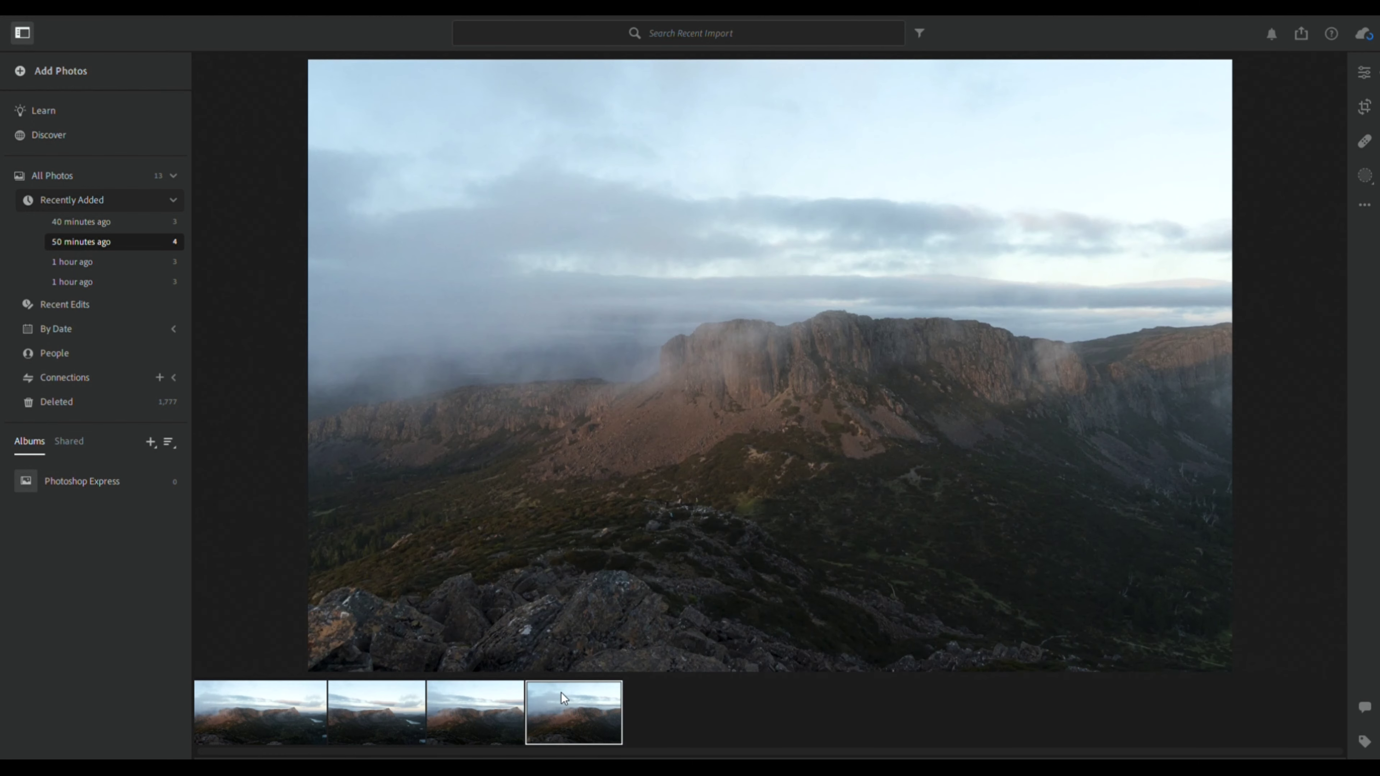
click(296, 700)
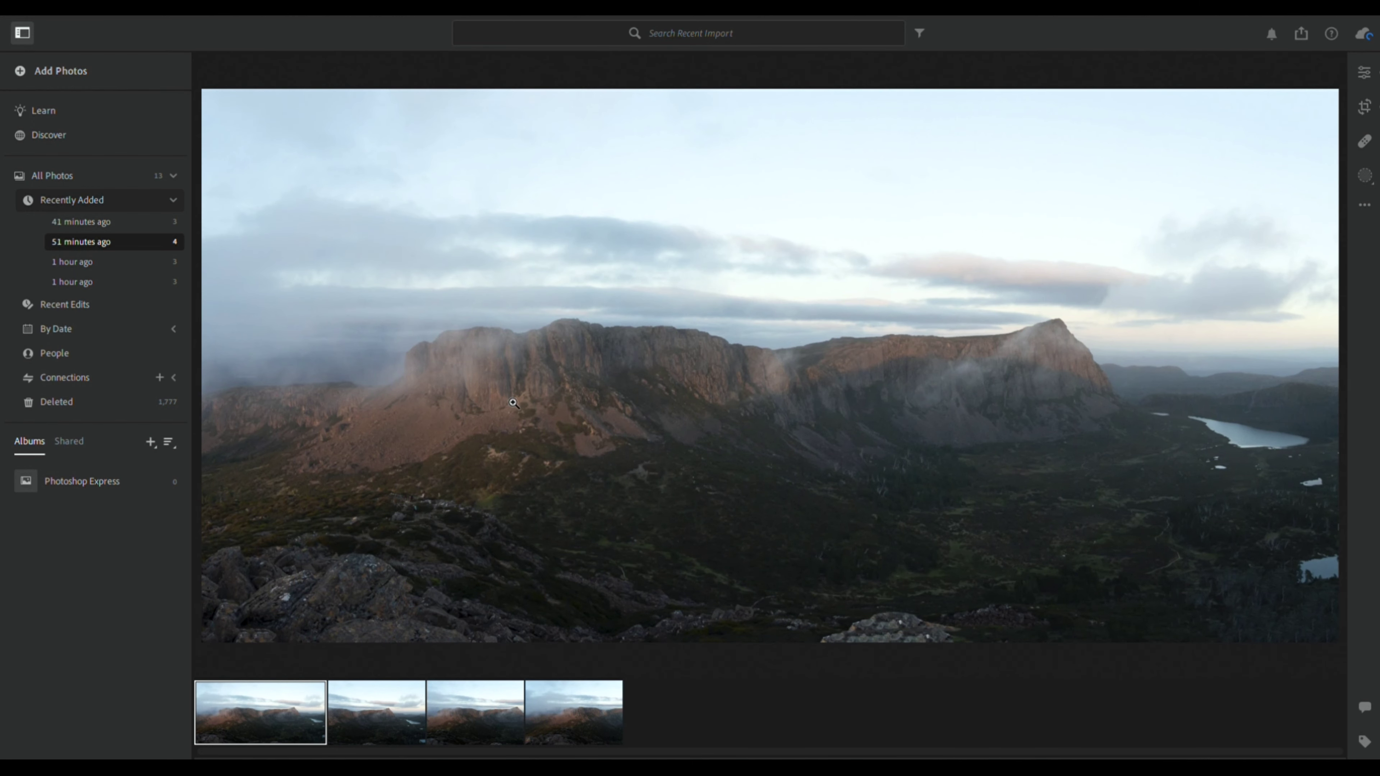
- Adjust the panorama's light with Contrast +13, Highlights -74, Shadows +62 and Blacks -41
click(1366, 71)
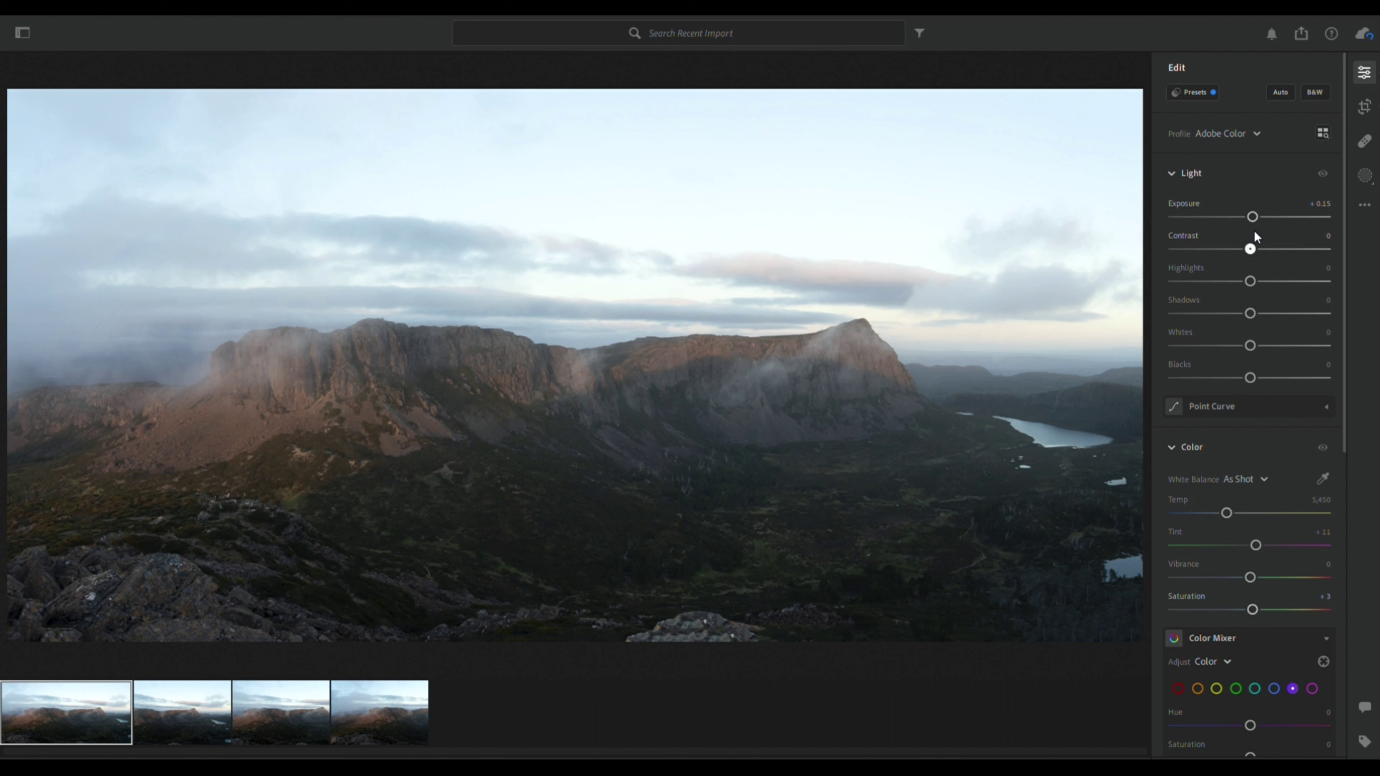
scroll(1272, 506, down, 4)
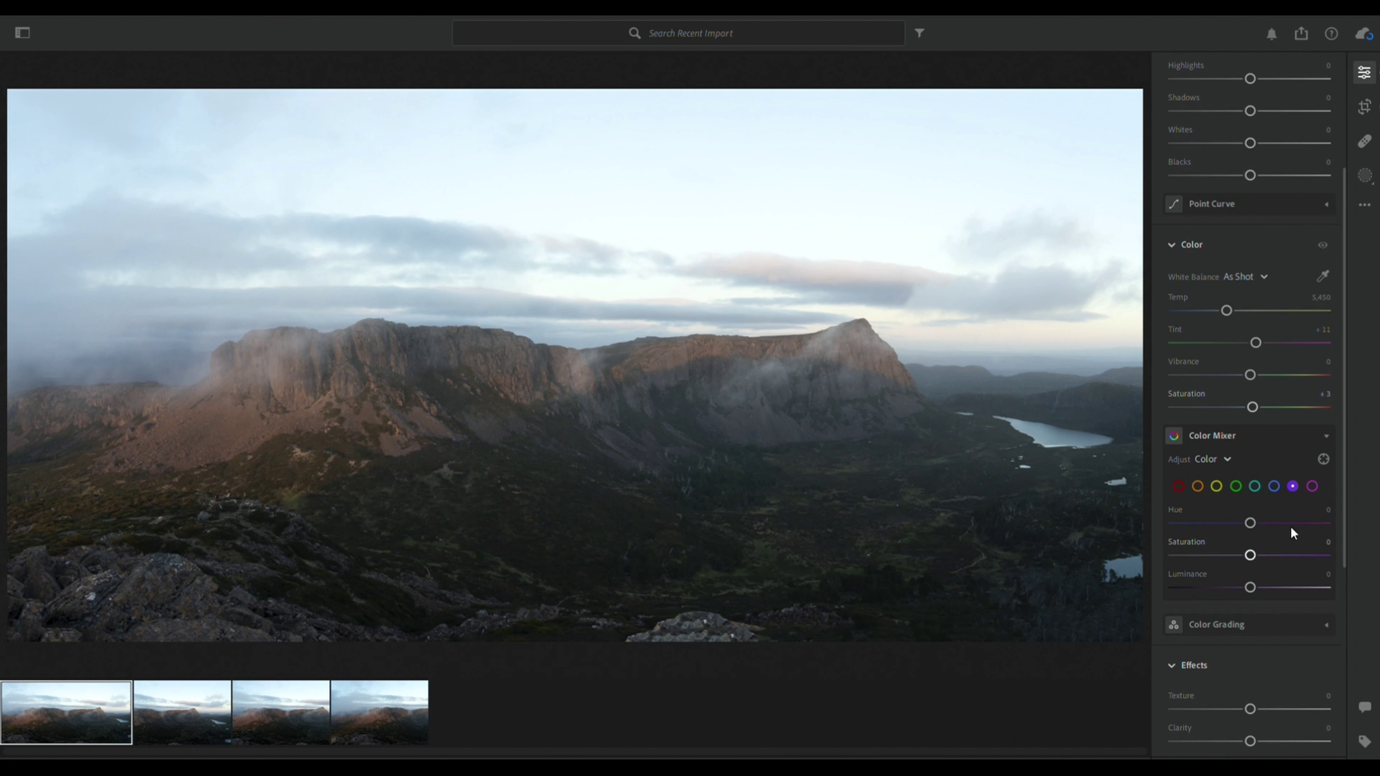
scroll(1290, 526, down, 6)
scroll(1292, 581, up, 10)
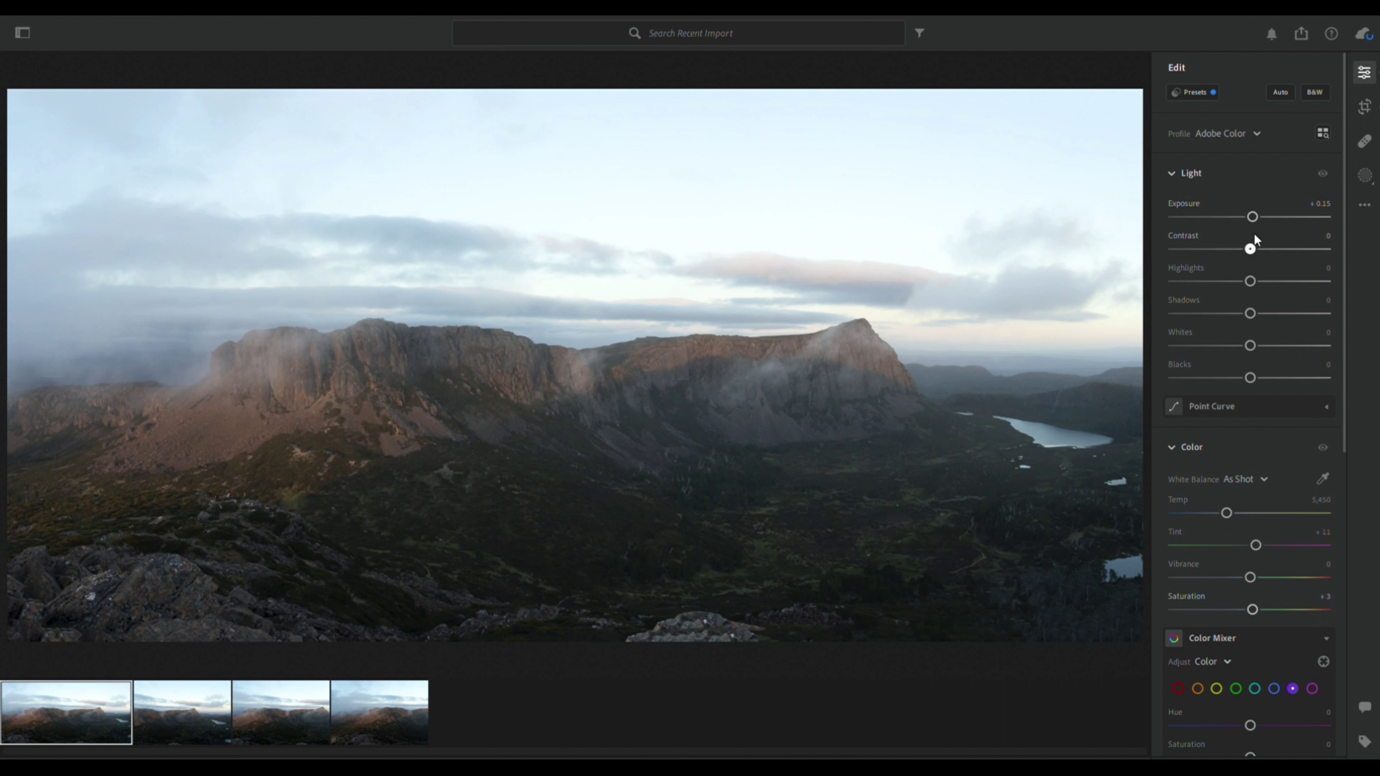
drag(1255, 235, 1263, 235)
drag(1252, 267, 1194, 274)
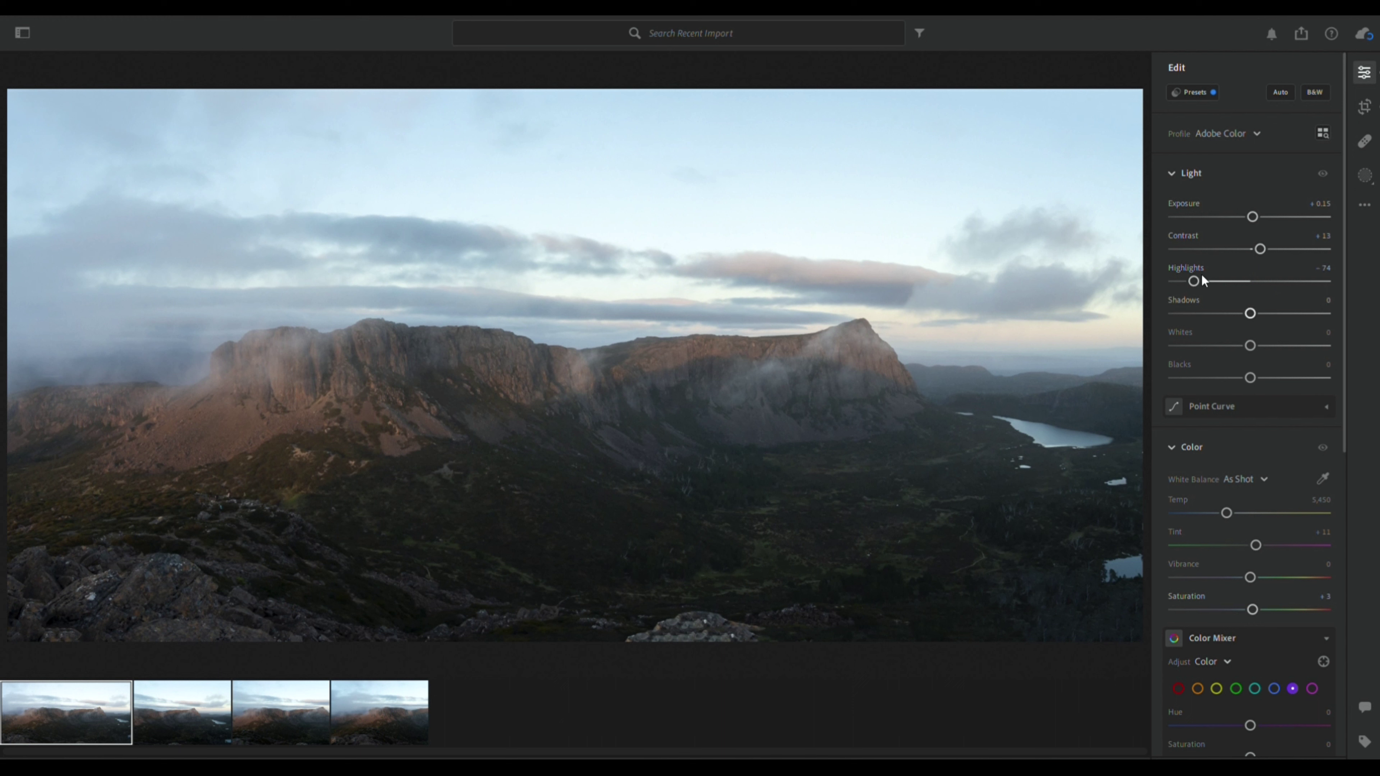
drag(1249, 295, 1296, 299)
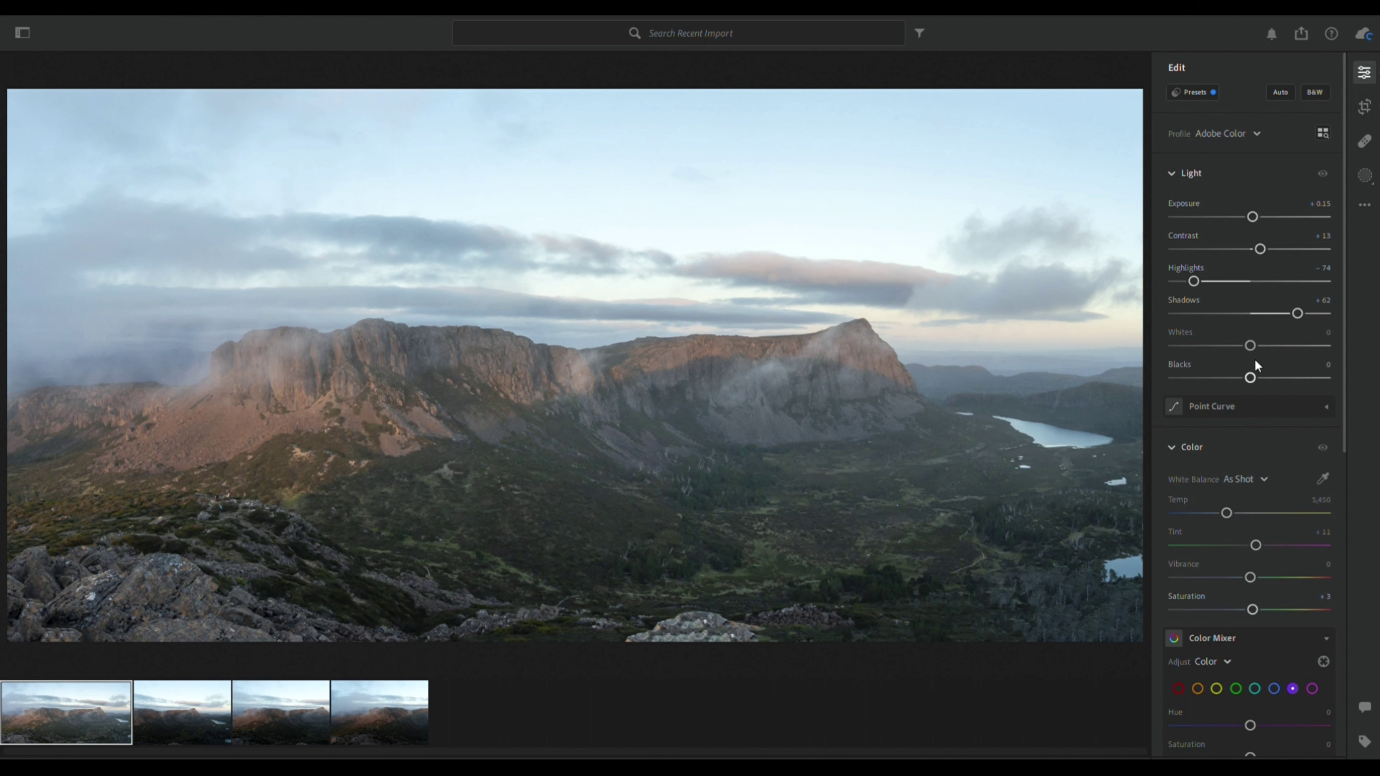
drag(1256, 360, 1238, 362)
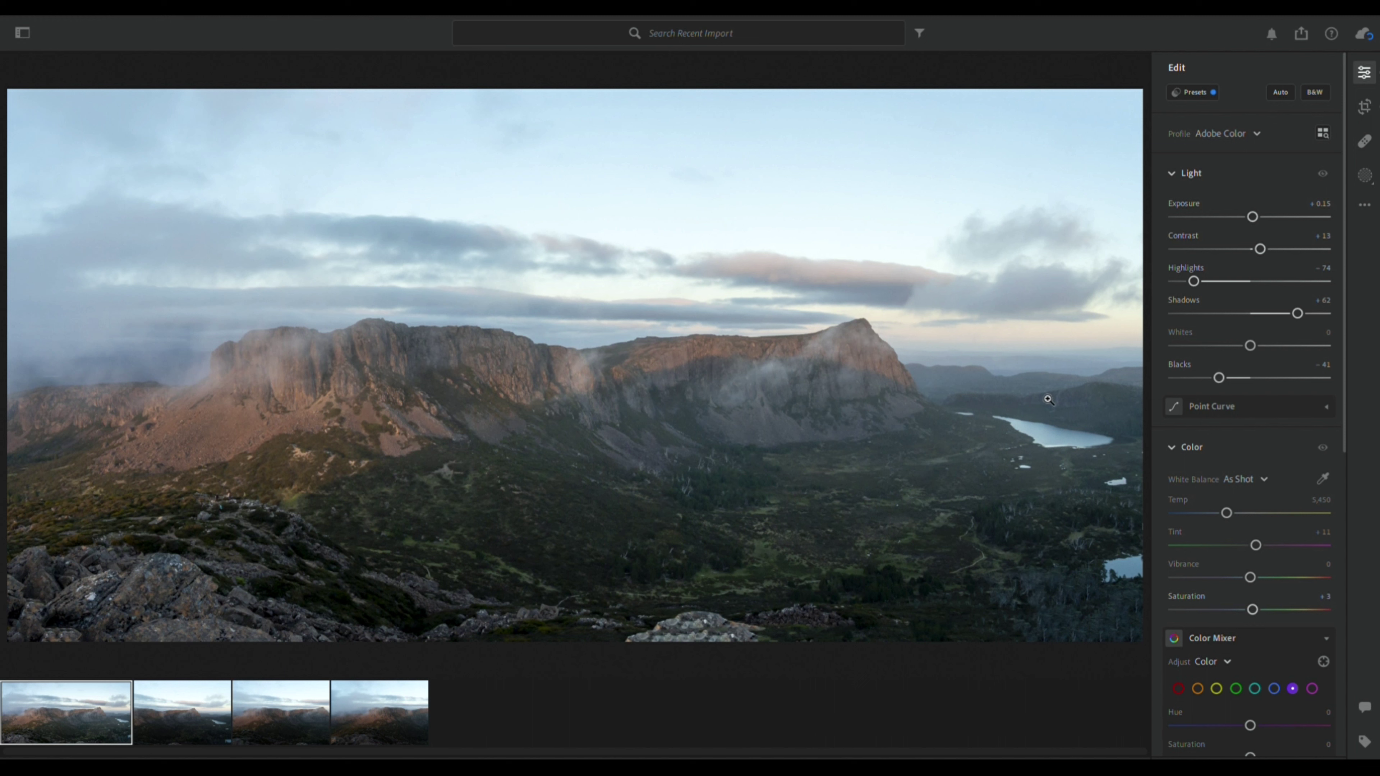
- Set the panorama's Dehaze to +25
scroll(1340, 445, down, 10)
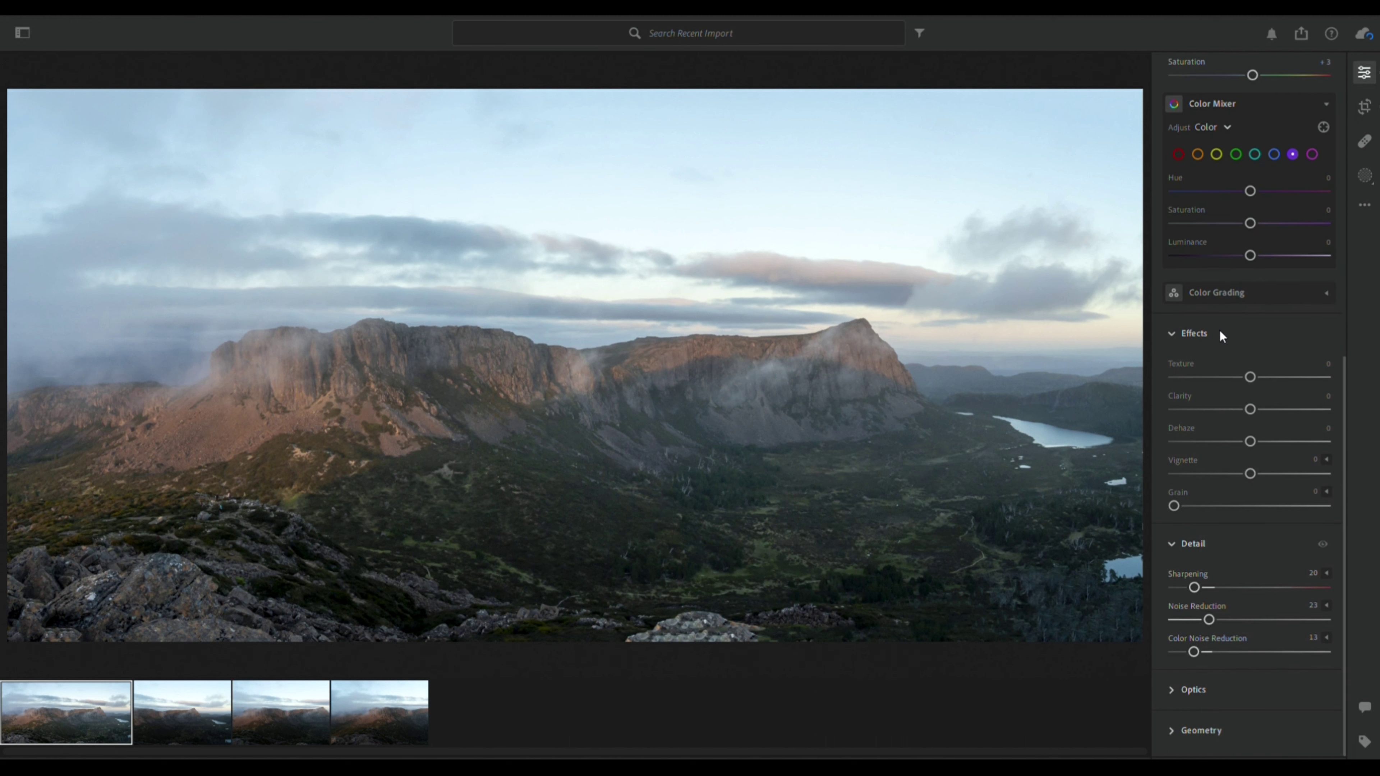
drag(1249, 426, 1266, 430)
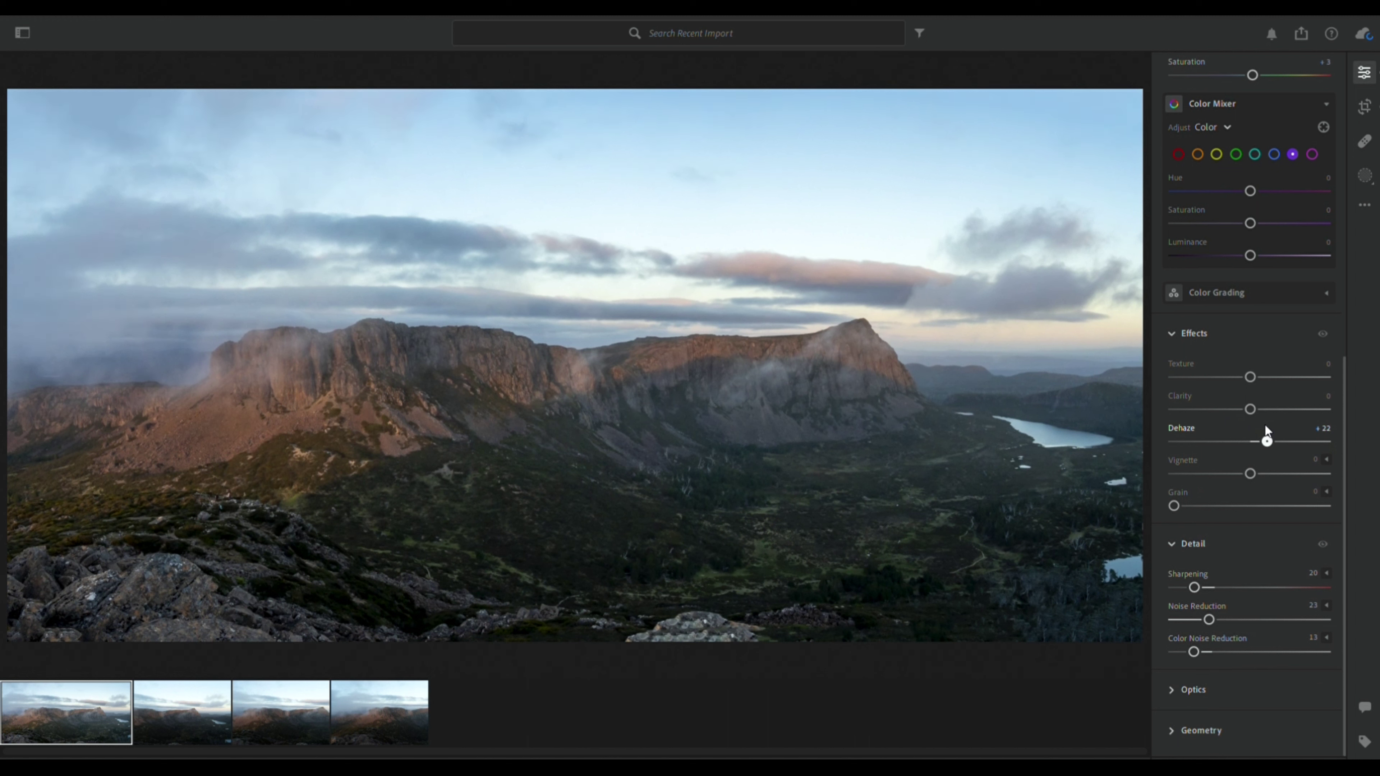
drag(1266, 430, 1271, 431)
drag(1266, 433, 1268, 427)
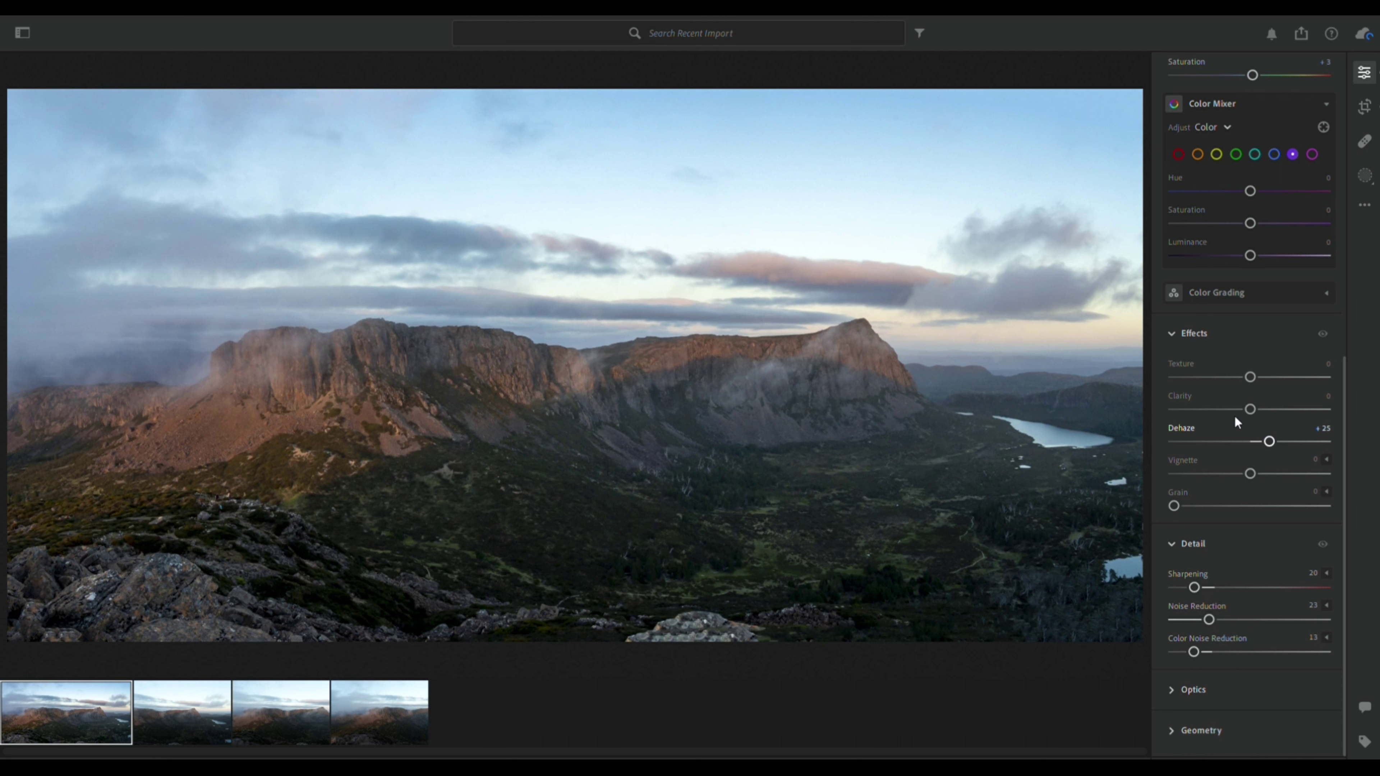
- Inspect the cliffs up close and set Noise Reduction to 29 and Color Noise Reduction to 18
click(509, 368)
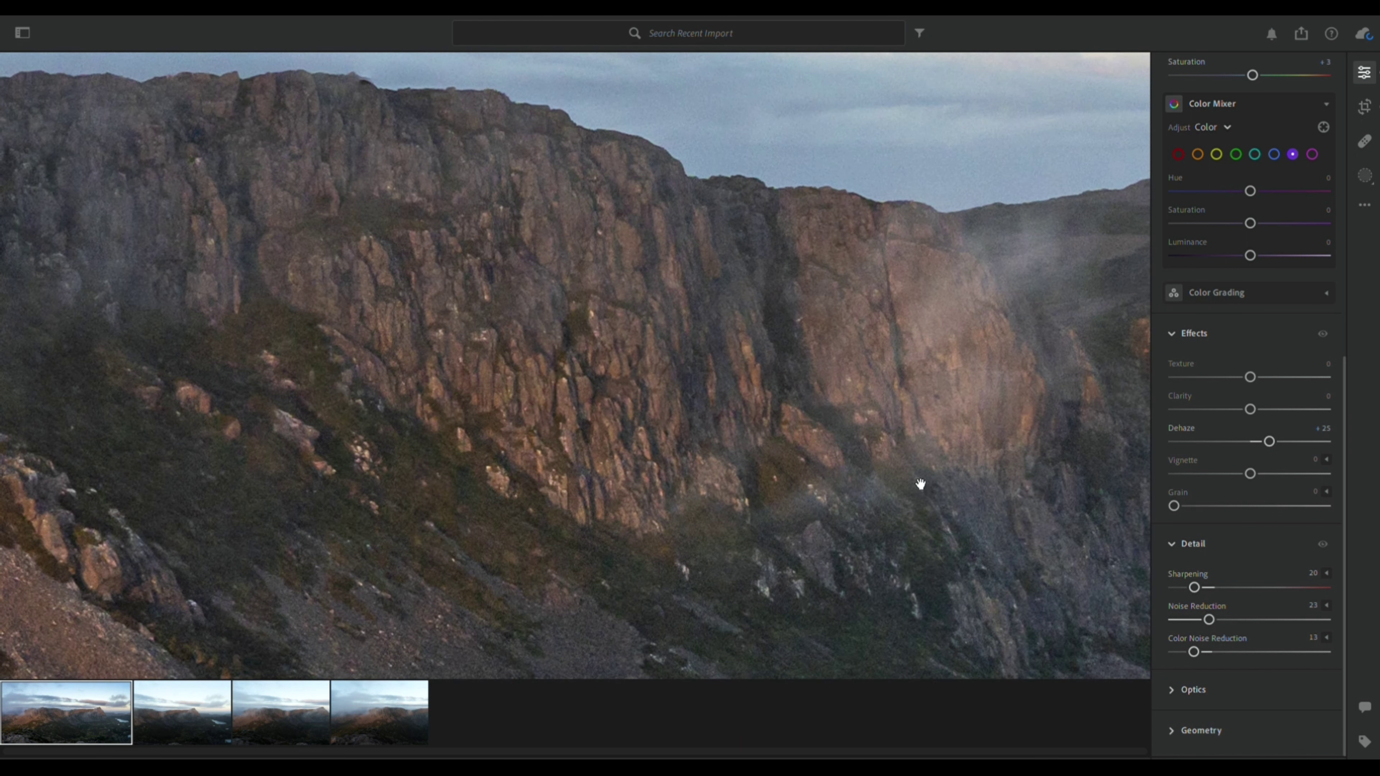
drag(1020, 391, 478, 275)
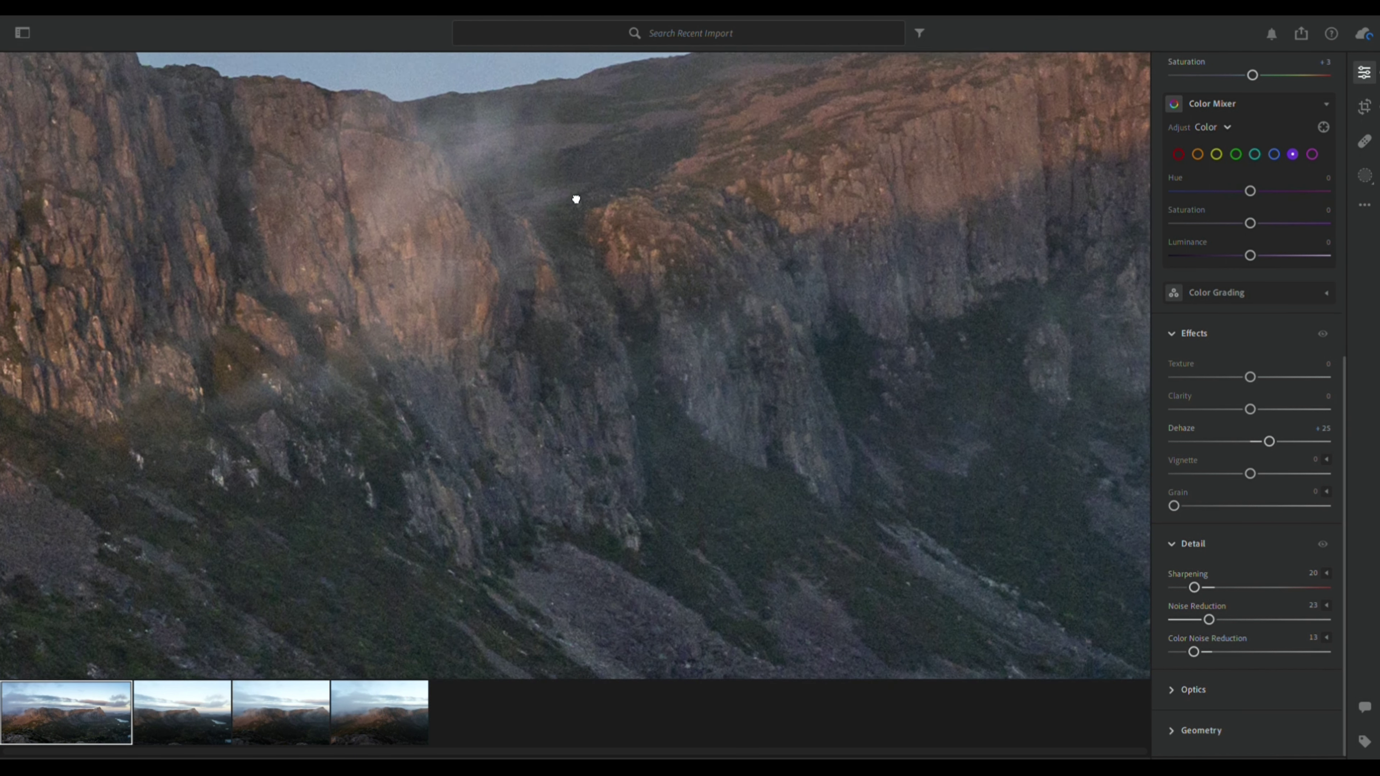
drag(574, 200, 554, 290)
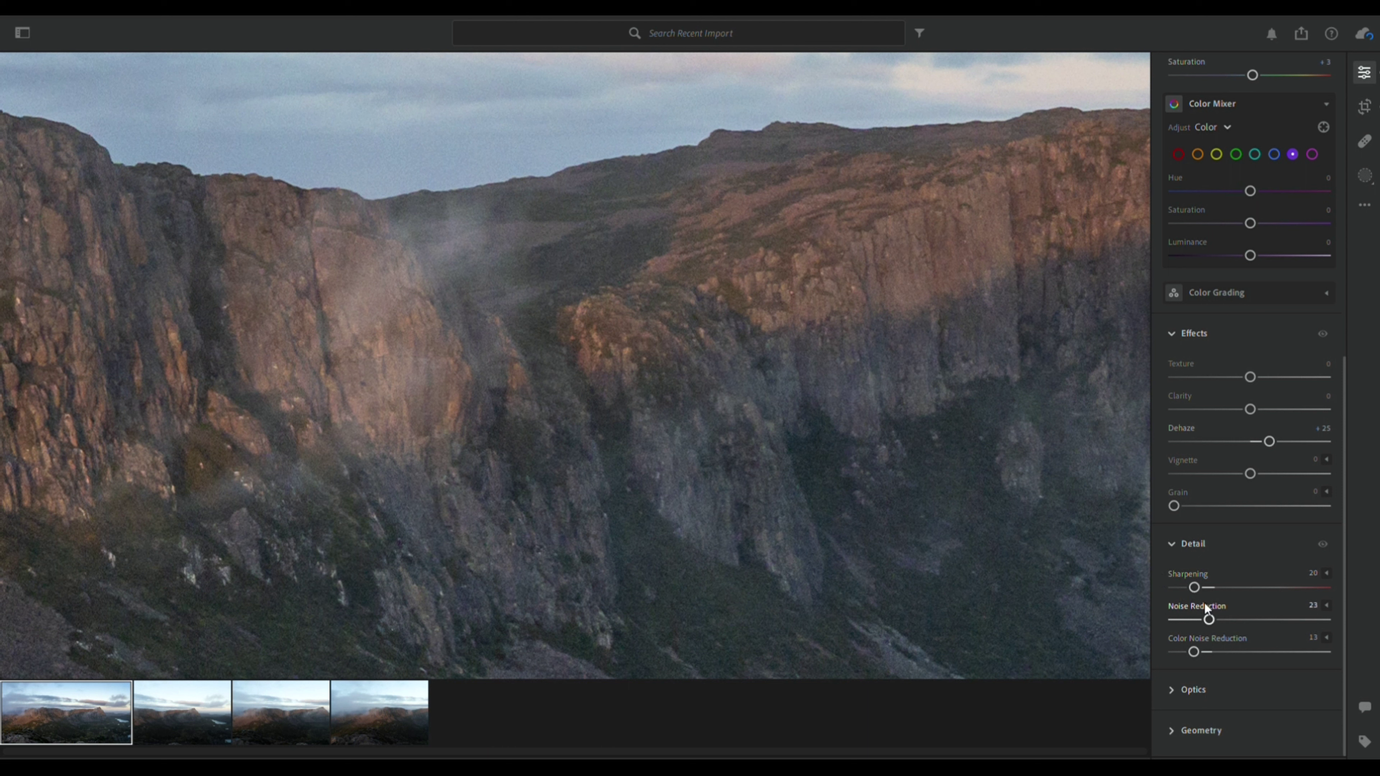
drag(1214, 600, 1224, 602)
drag(1219, 603, 1218, 601)
double_click(1207, 637)
drag(523, 436, 880, 377)
drag(580, 246, 587, 326)
drag(1211, 652, 1197, 648)
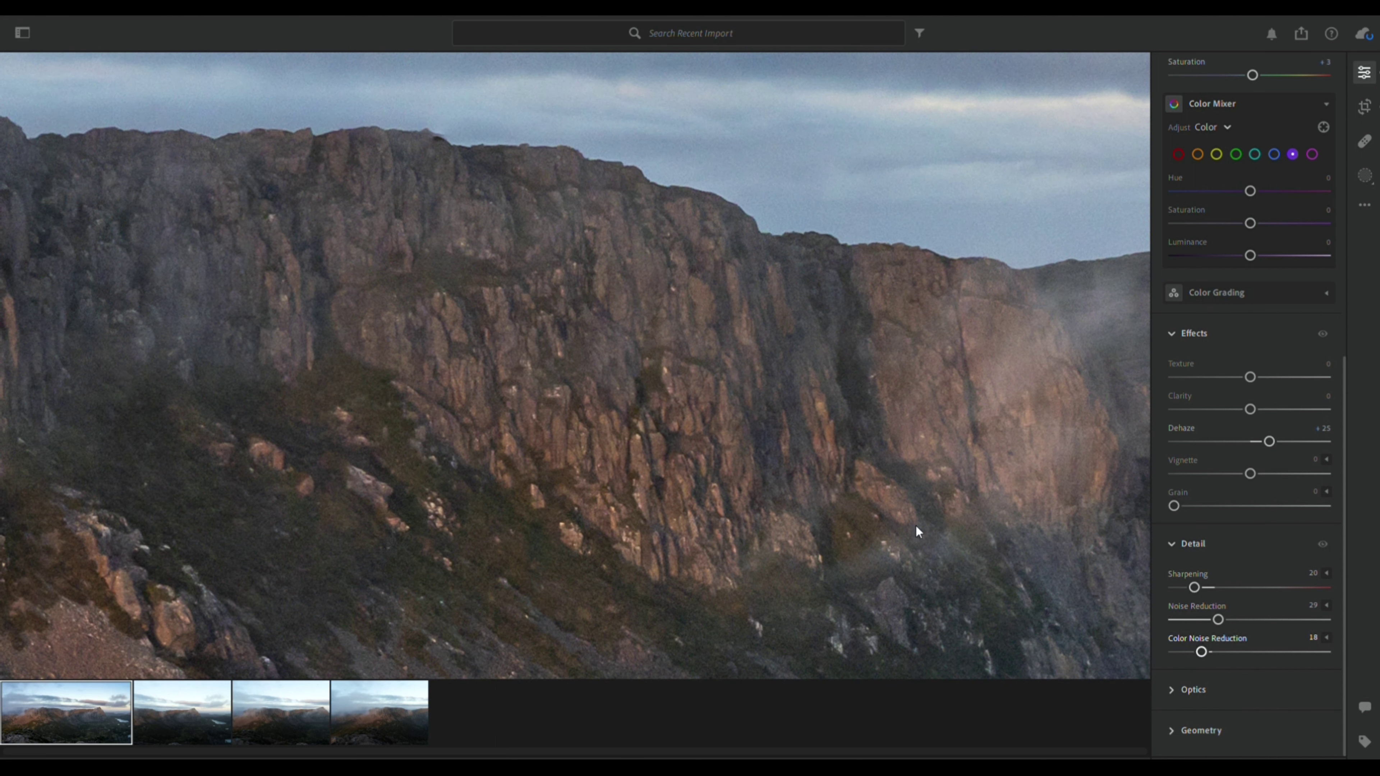
click(849, 479)
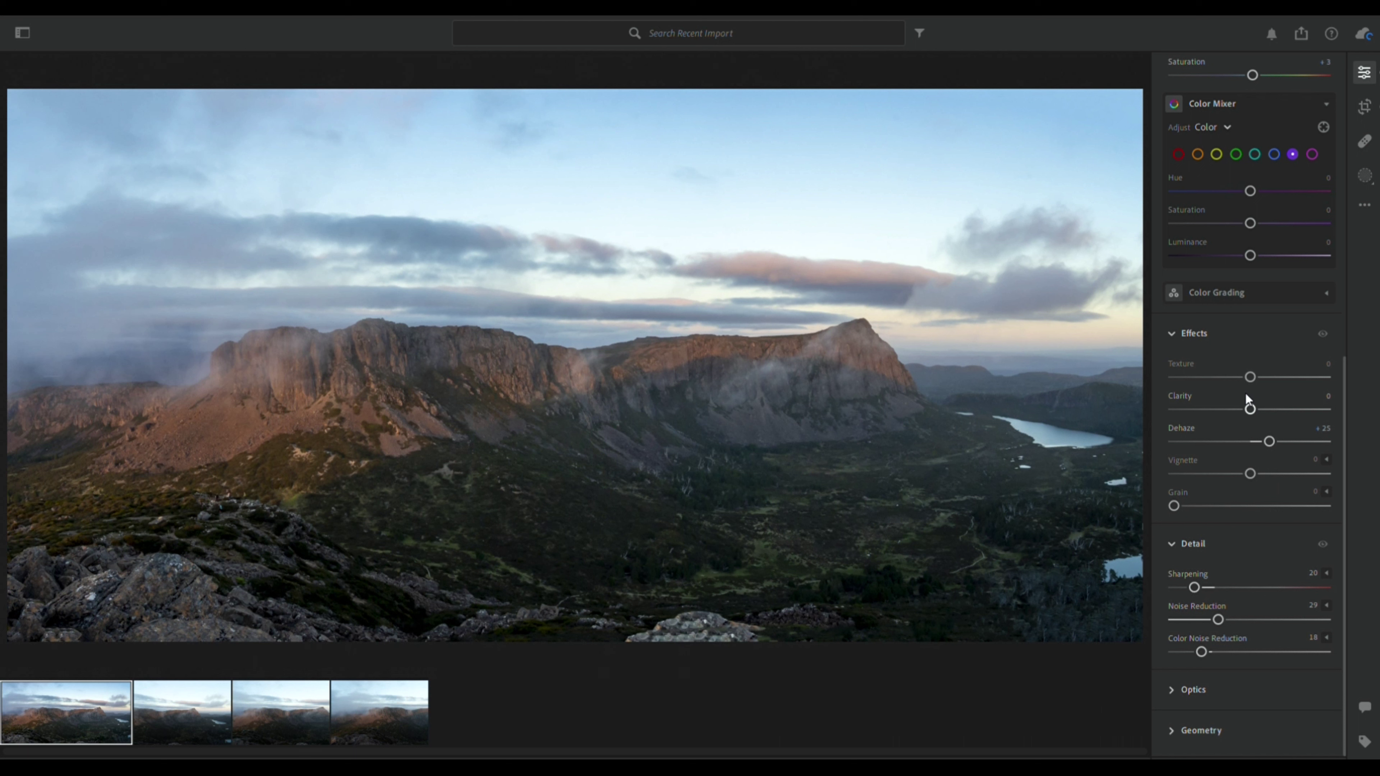
- Set the panorama's Clarity to +20 and Texture to -11
drag(1246, 394, 1261, 395)
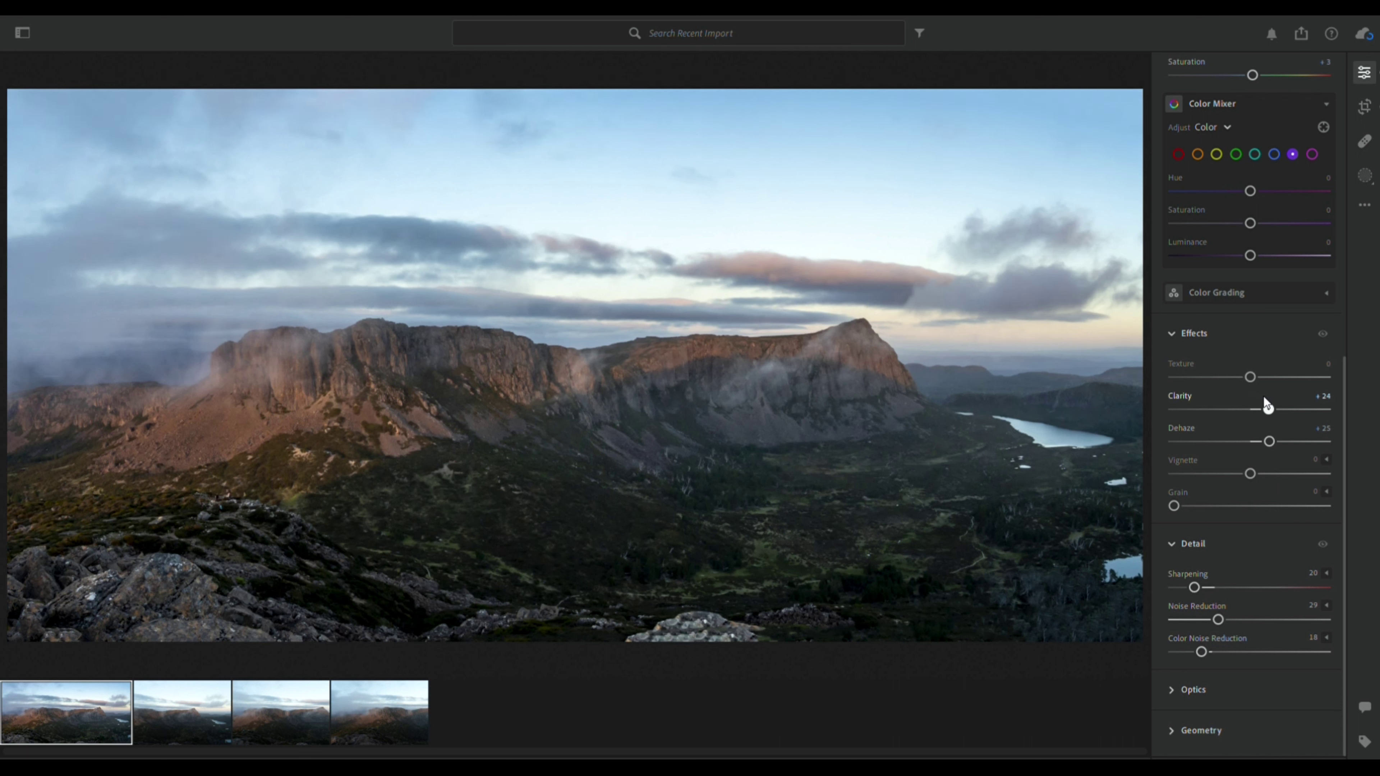
drag(1262, 399, 1260, 400)
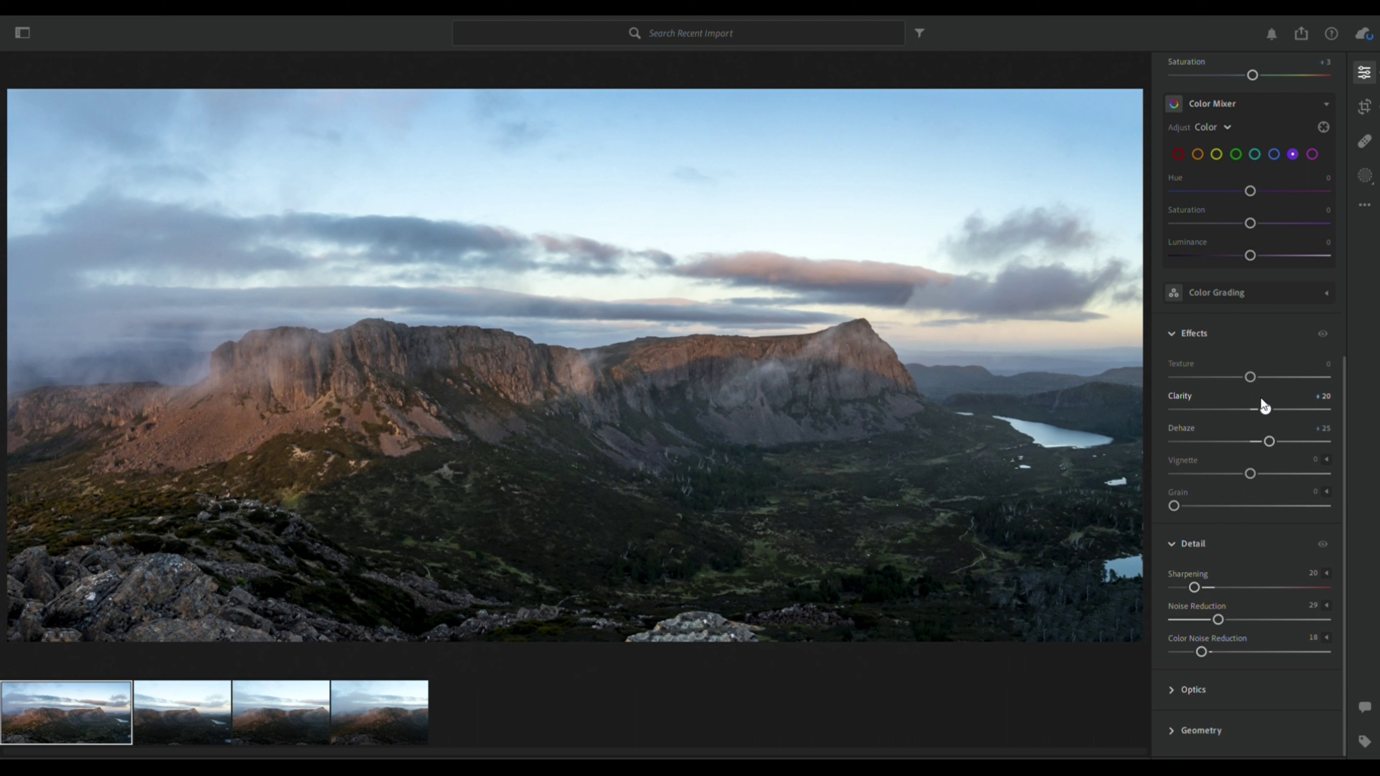
click(1250, 363)
drag(1244, 366, 1242, 366)
- Compare the panorama with and without the Effects adjustments, leaving them enabled
click(1324, 331)
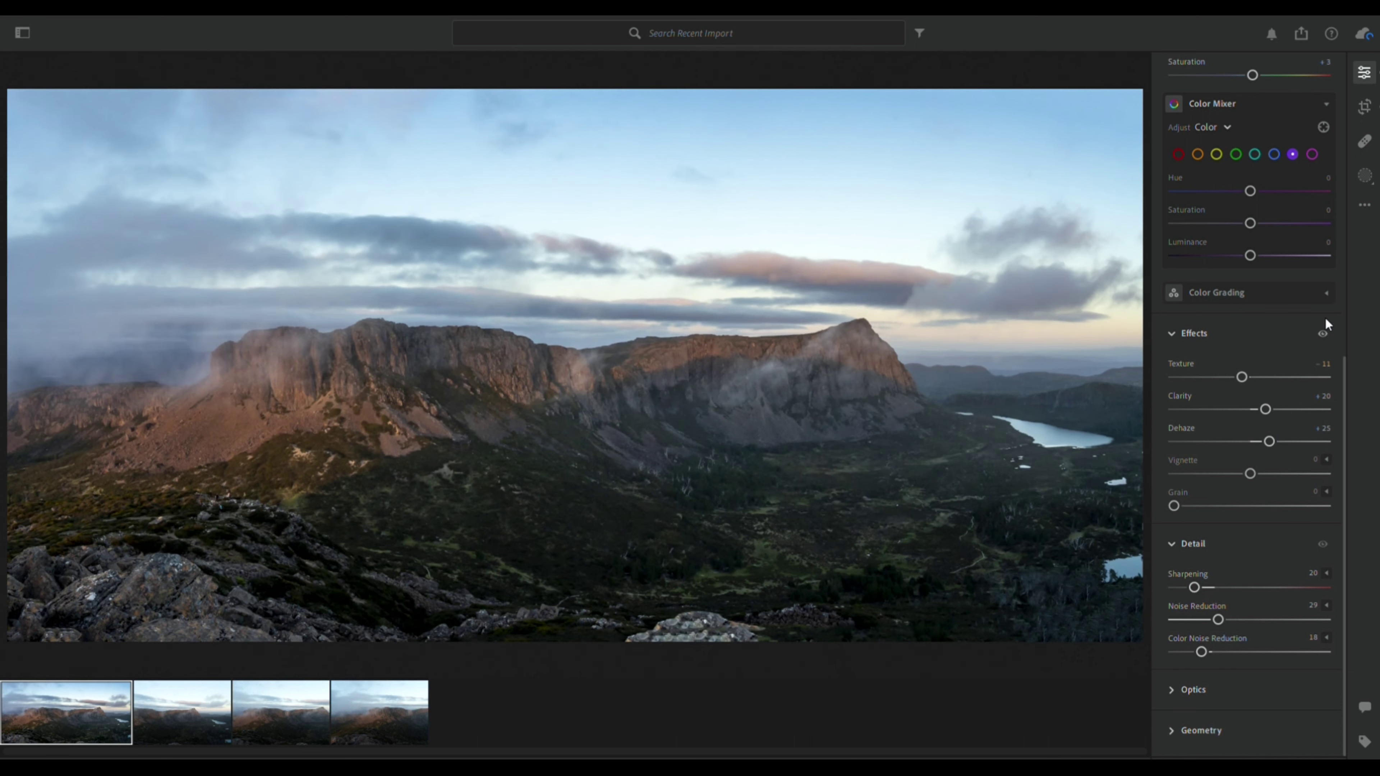
click(1325, 321)
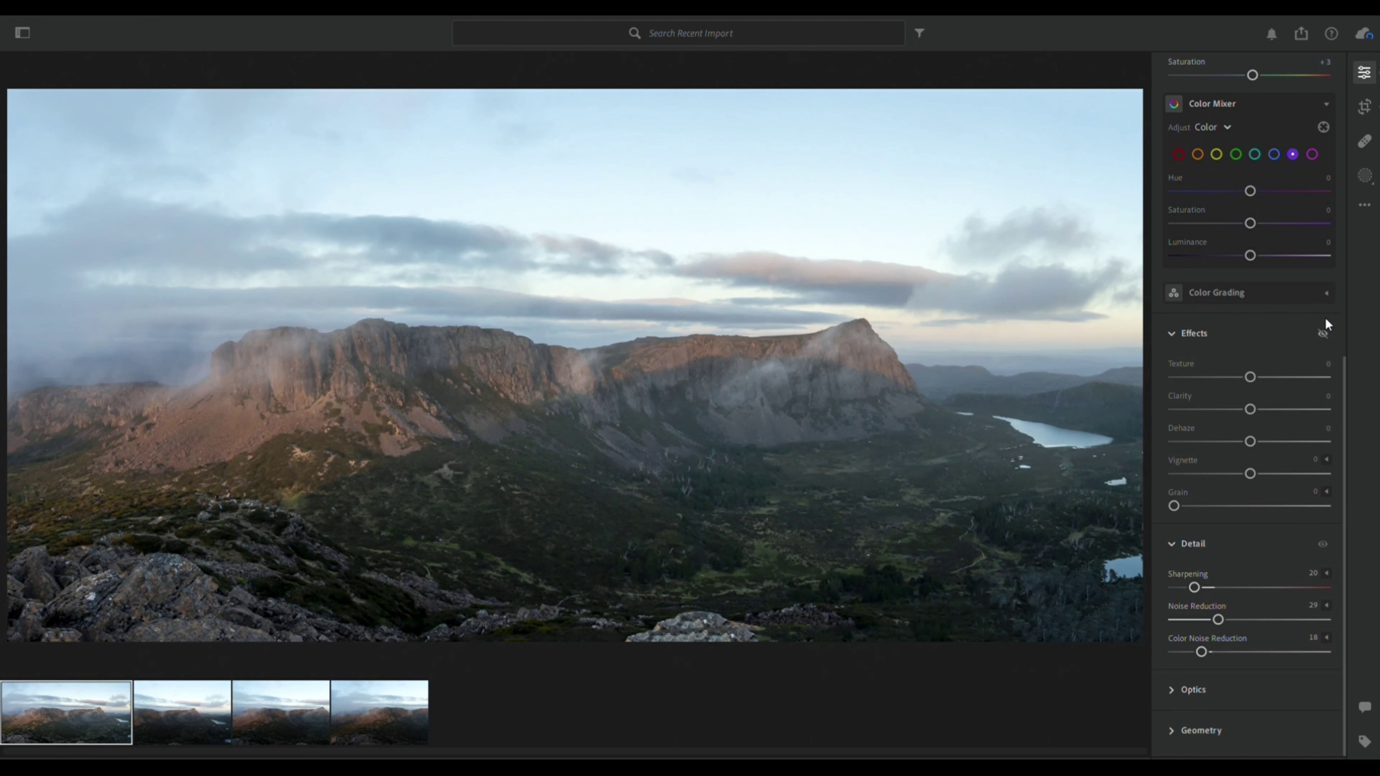
click(1325, 321)
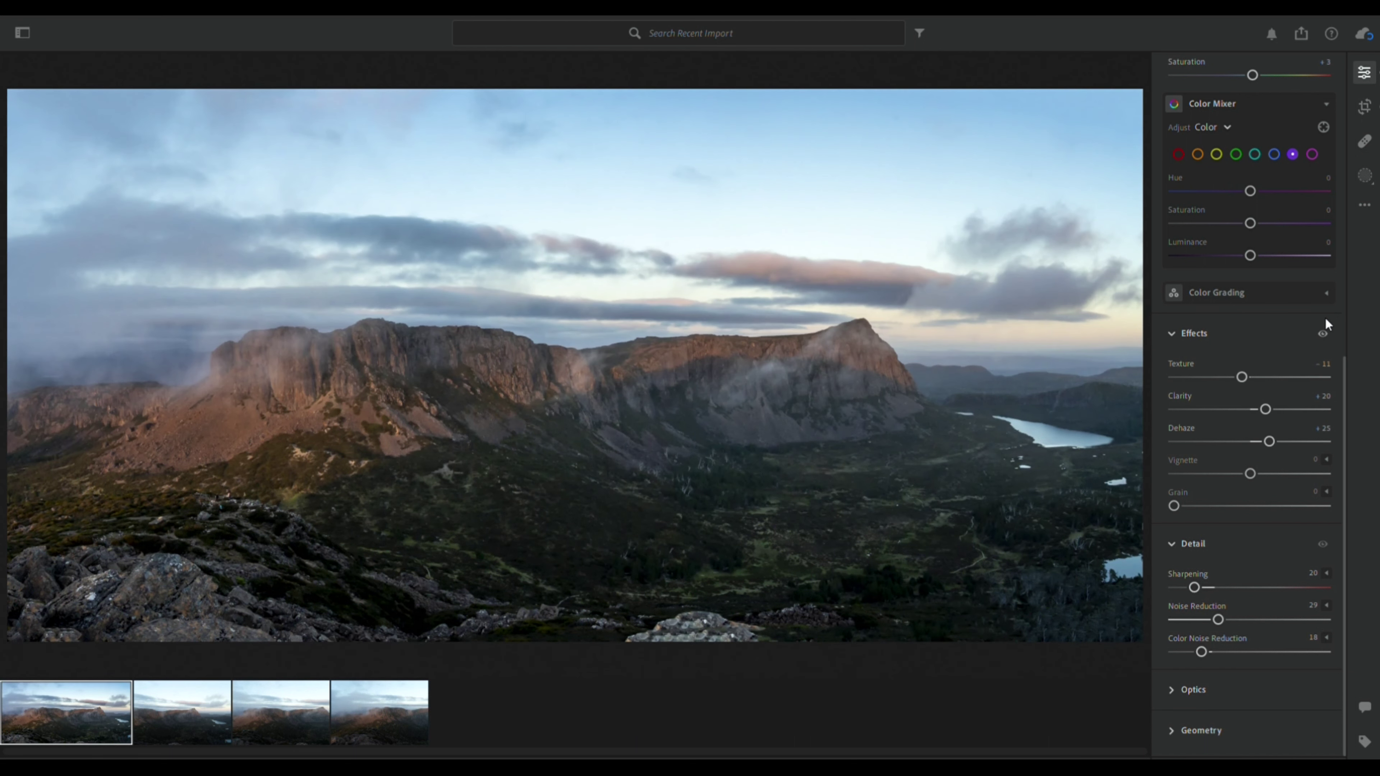
- Create a wide elliptical Radial Gradient mask covering the mountain range, enlarging it vertically and centring it on the cliffs
scroll(1275, 562, up, 2)
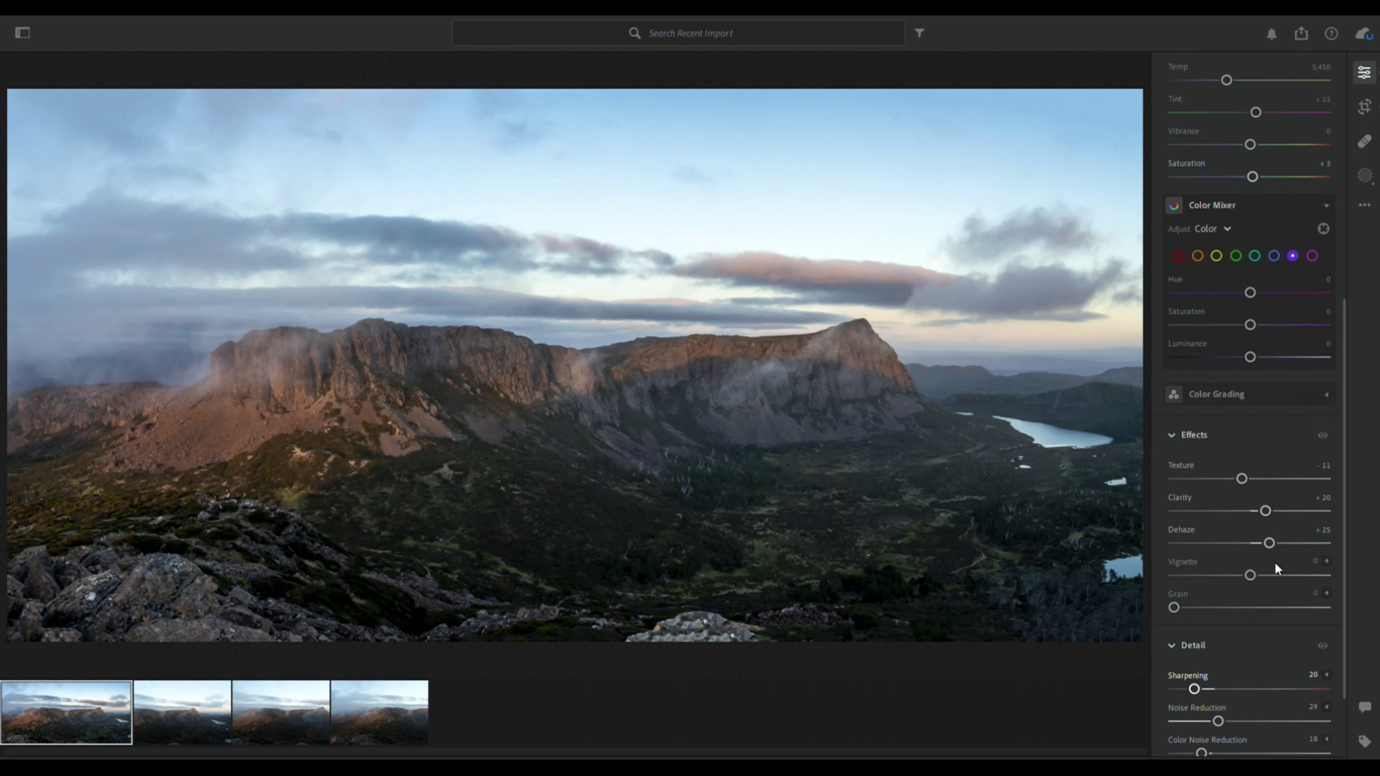
scroll(1275, 562, up, 6)
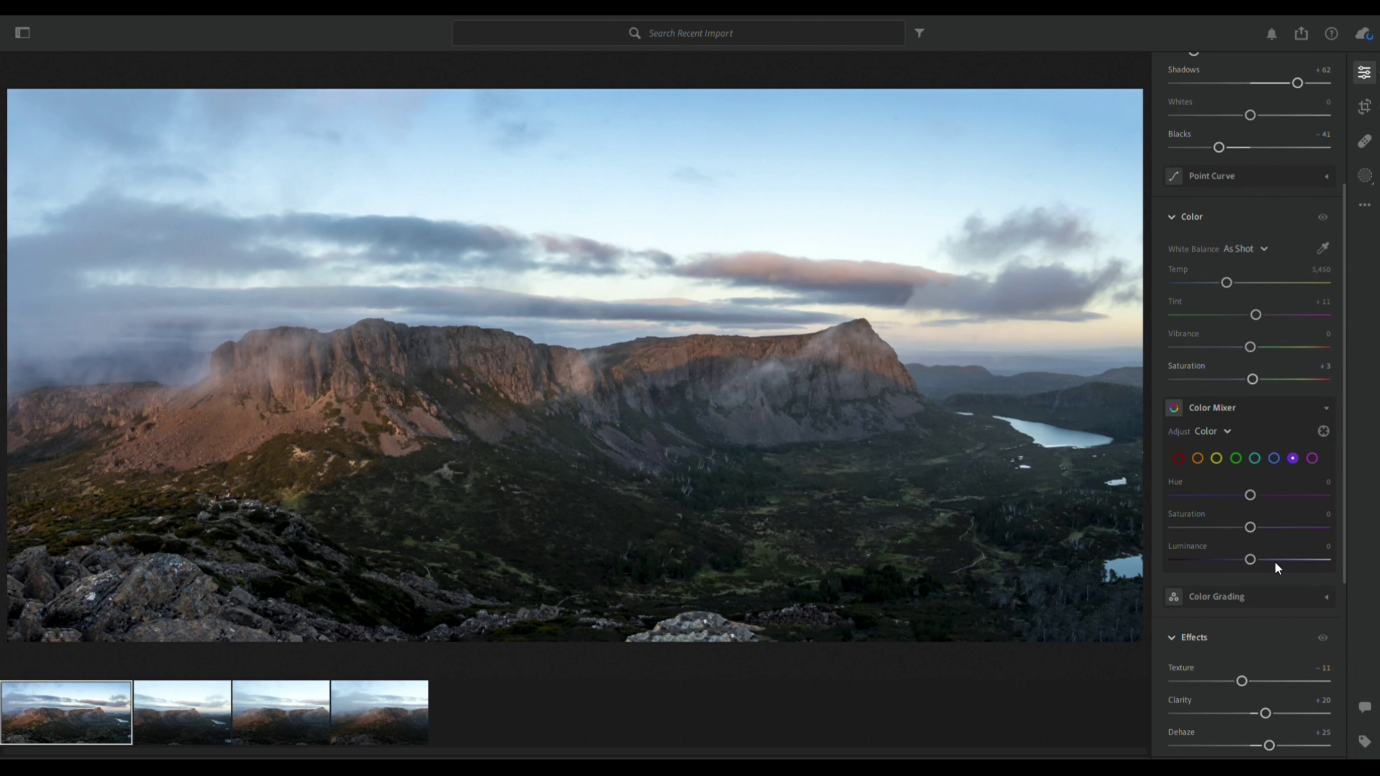
click(1365, 170)
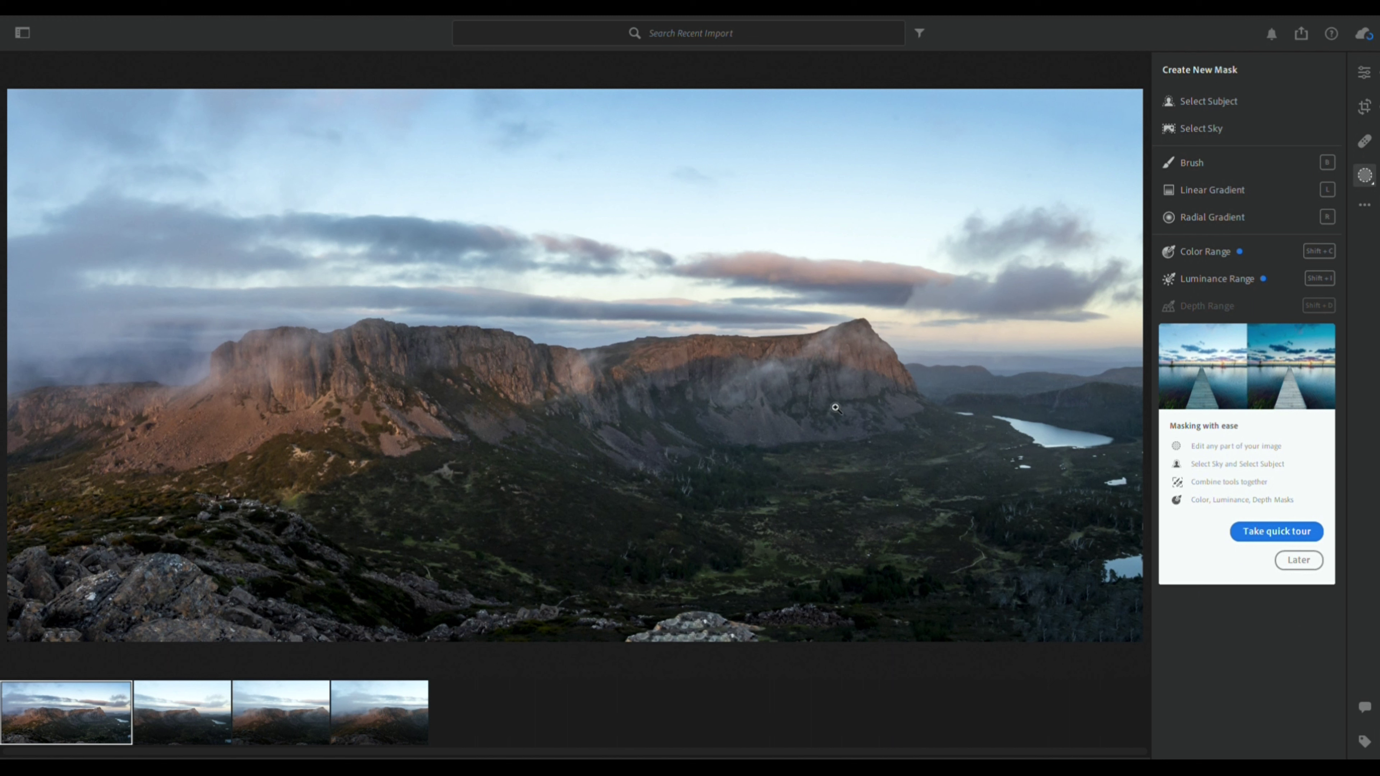
click(1236, 210)
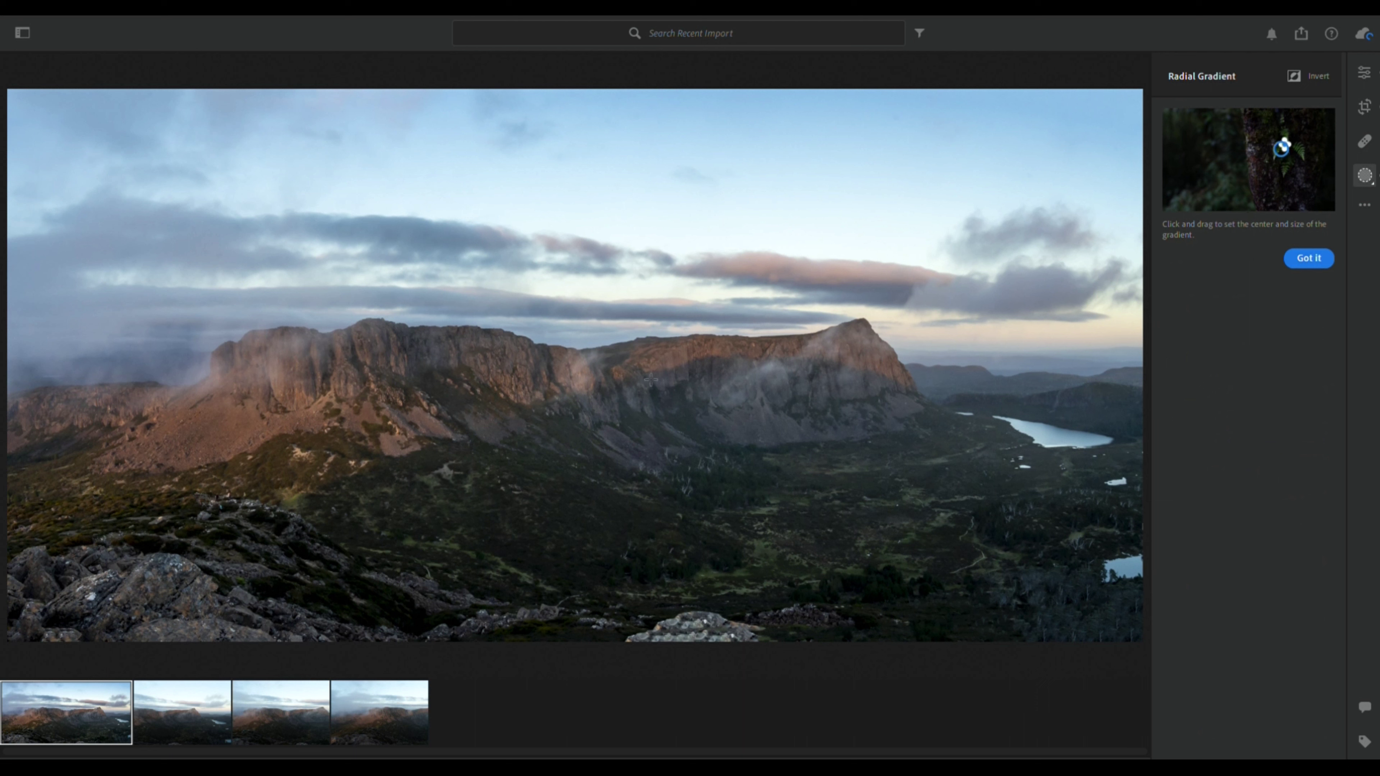
drag(685, 380, 247, 467)
drag(696, 375, 542, 385)
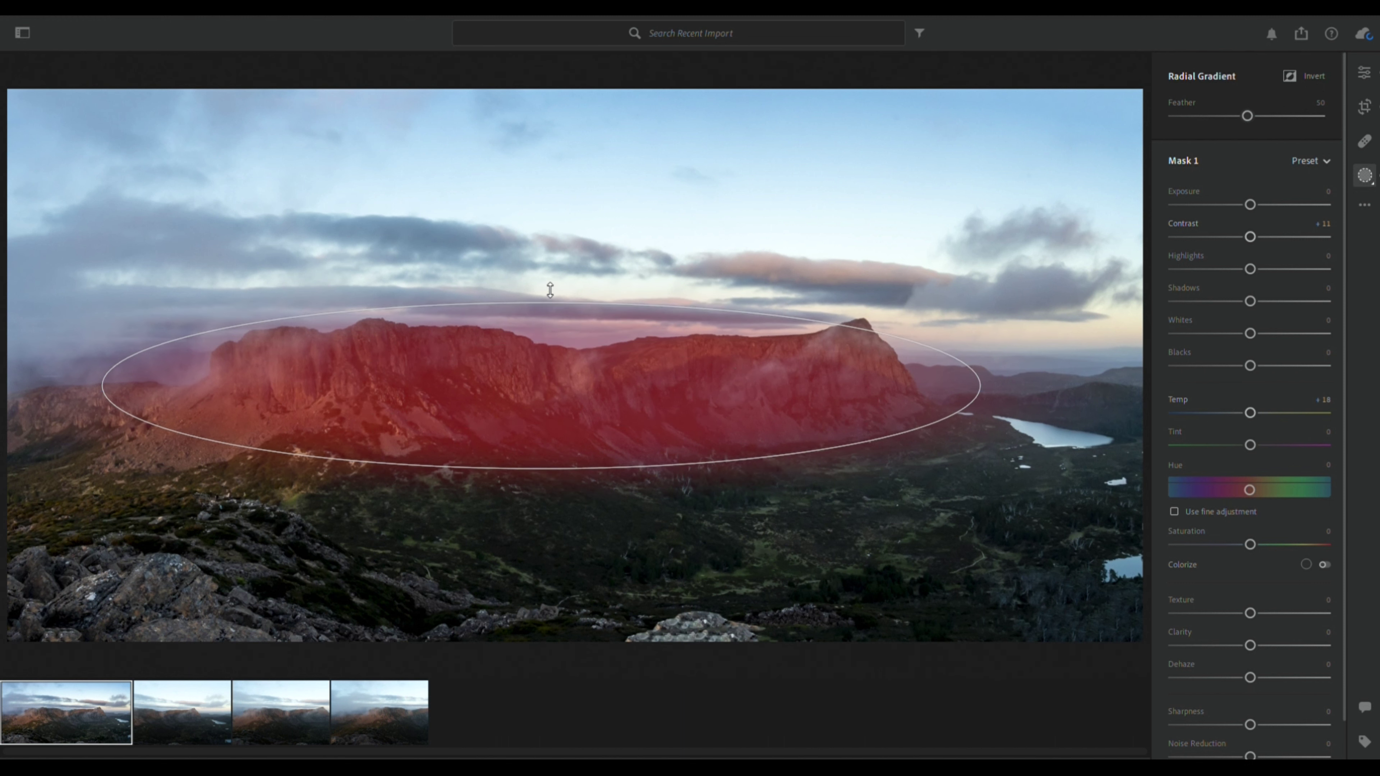
drag(549, 290, 550, 266)
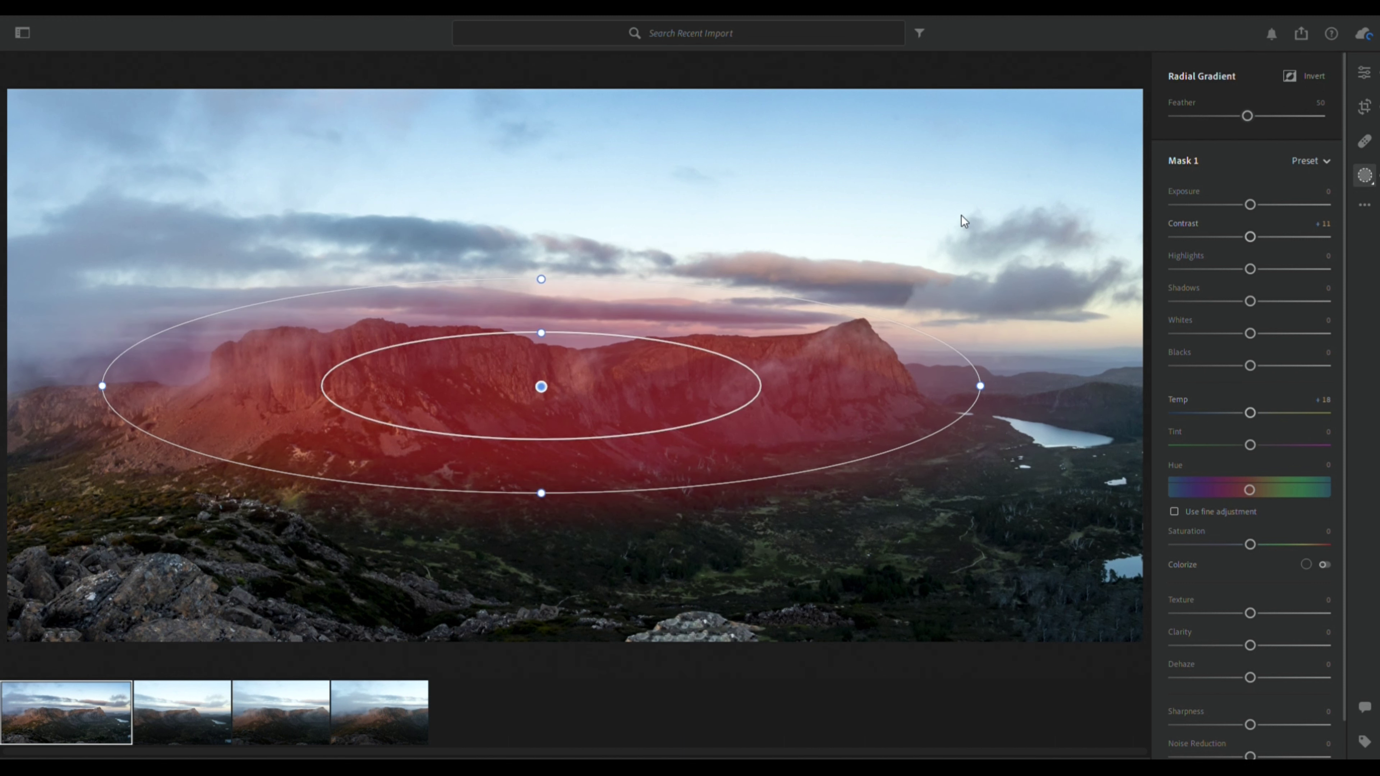
drag(545, 385, 538, 370)
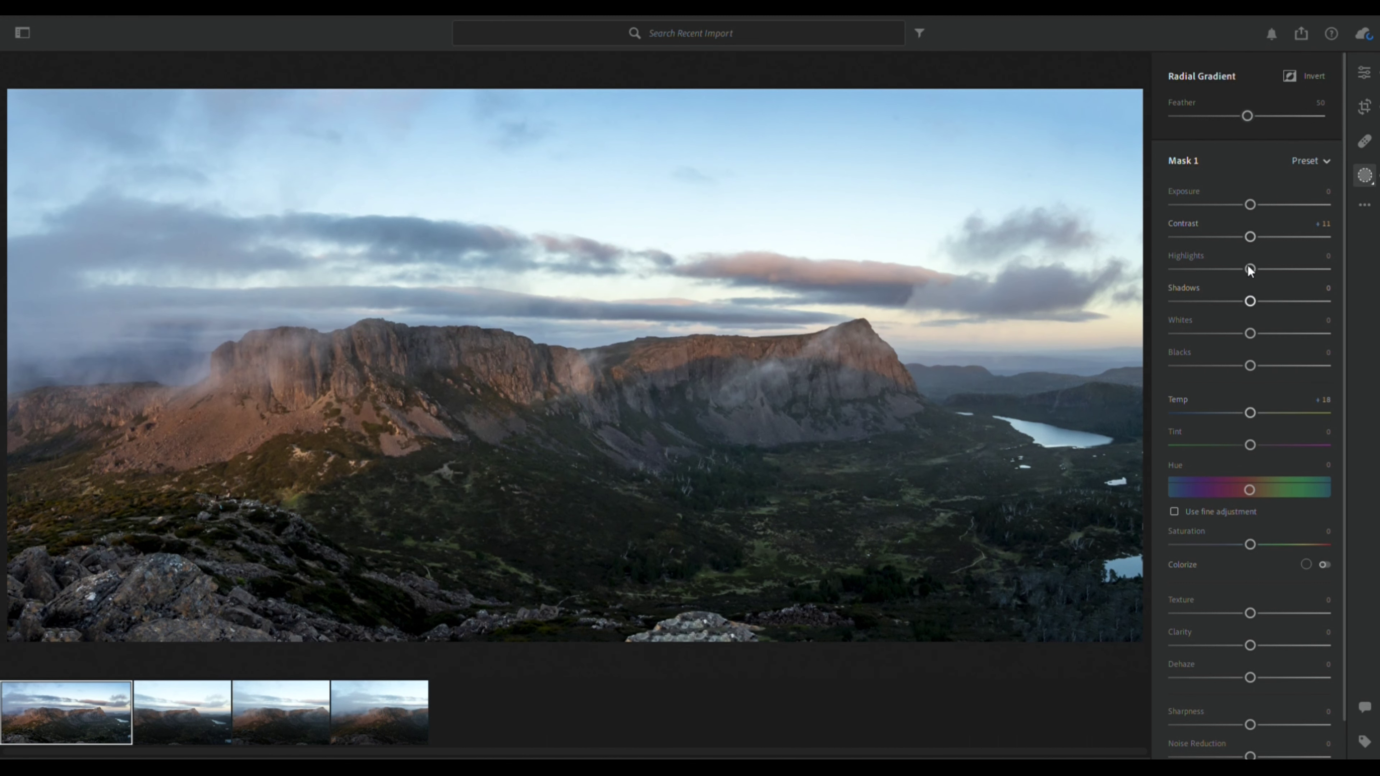
- Adjust the mountain mask's tones with Contrast +8, Shadows +9 and Blacks -9
double_click(1250, 236)
drag(1255, 222, 1259, 220)
mouse_move(1249, 283)
mouse_down()
mouse_move(1369, 277)
mouse_move(1257, 287)
mouse_up()
drag(1257, 351, 1250, 351)
- Try a strongly warm Temp of +86 on the mountain mask and reset it to 0
double_click(1239, 402)
drag(1249, 395, 1257, 396)
drag(1263, 413, 1315, 412)
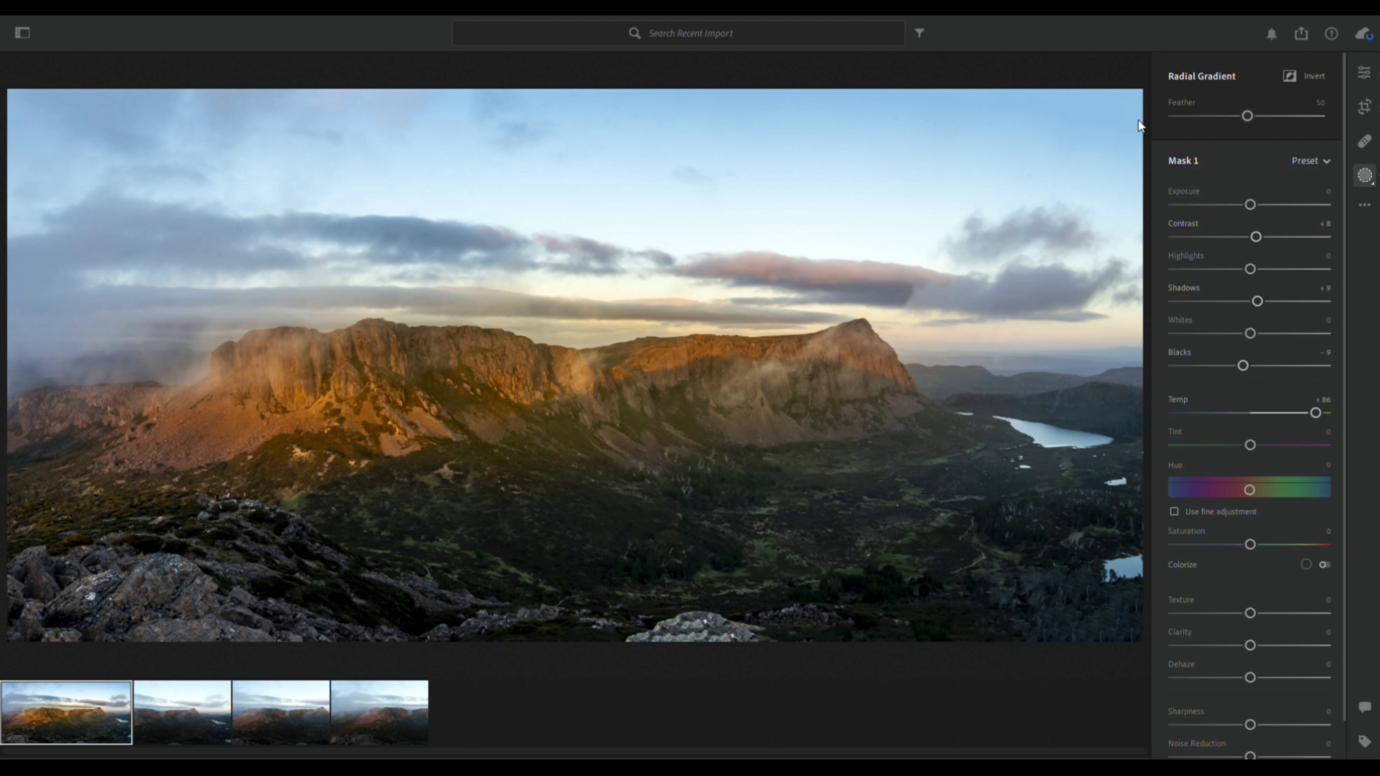
key(backslash)
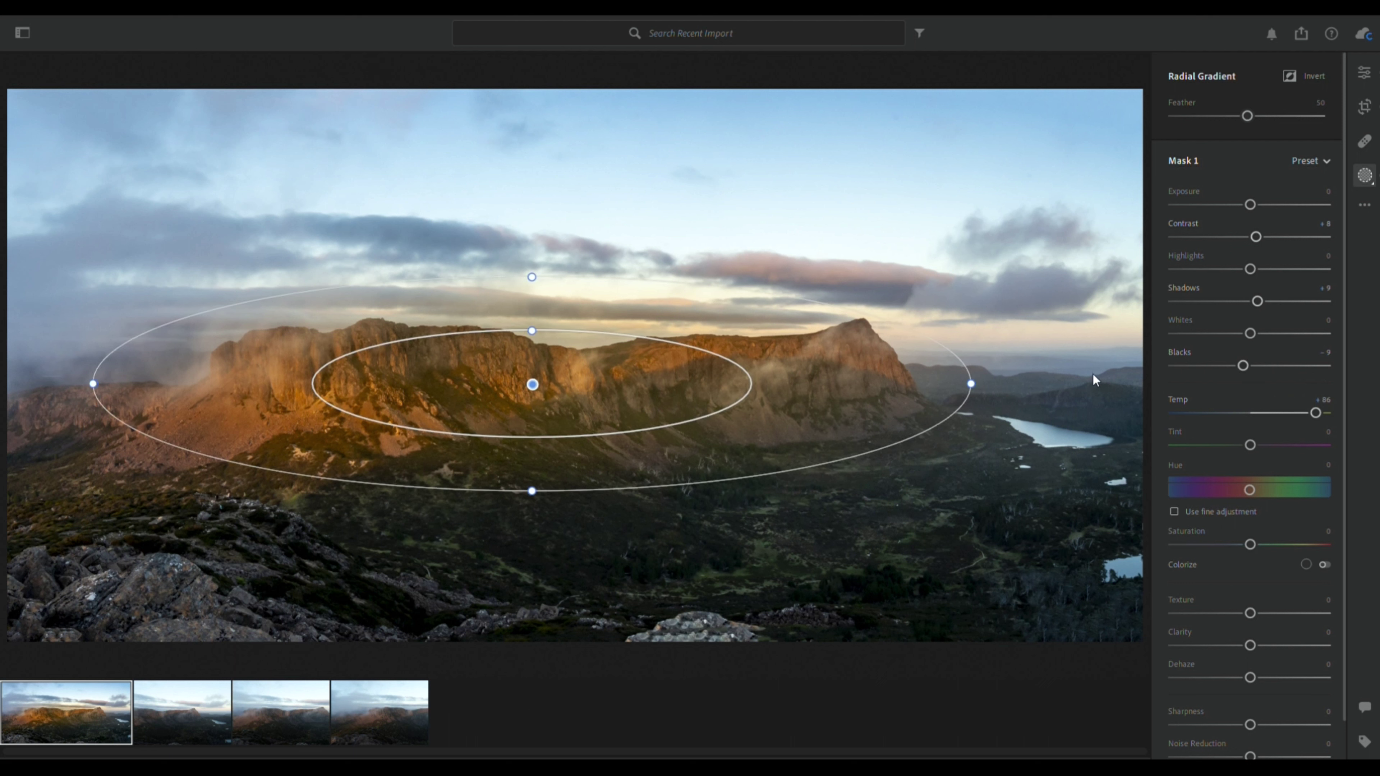
double_click(1315, 409)
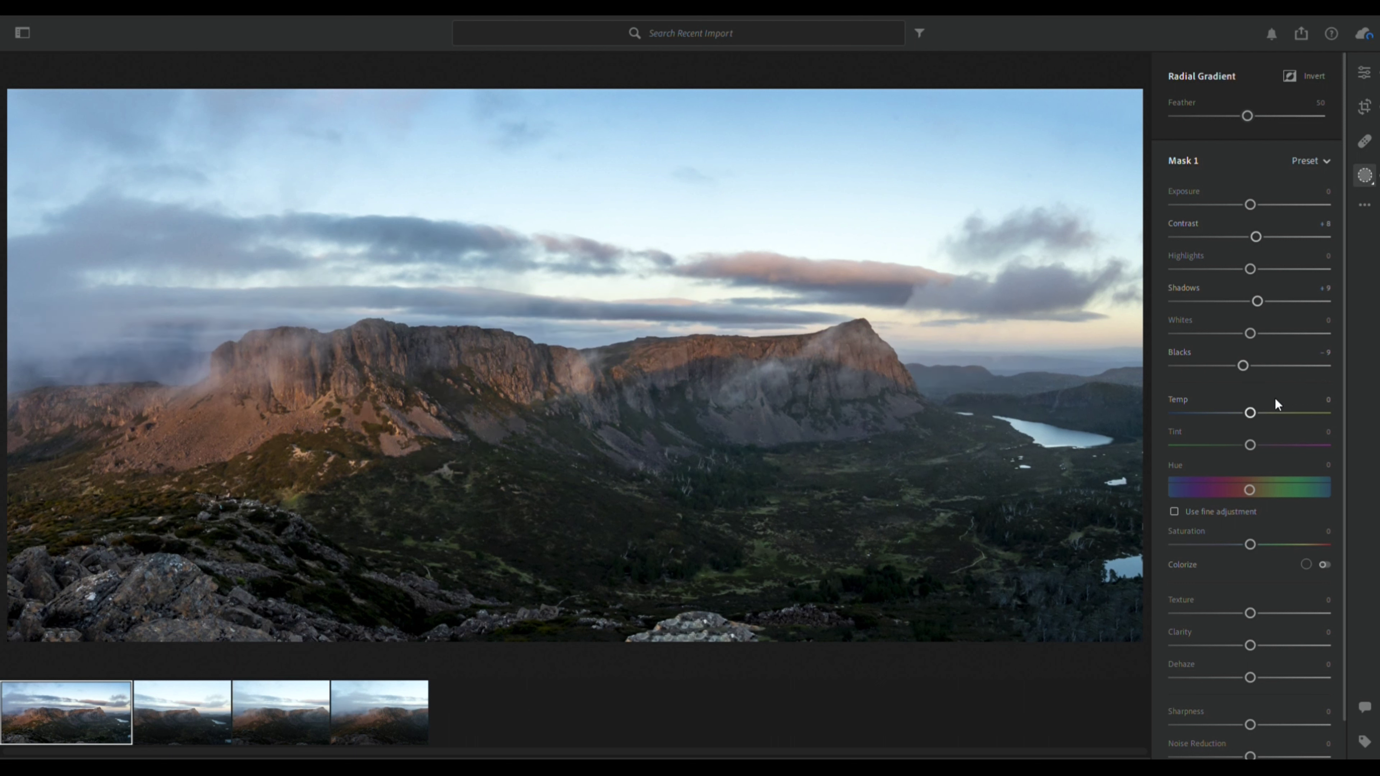
- Set the mountain mask's Temp to +13 and slightly raise its Sharpness and Noise Reduction
drag(1251, 391, 1262, 392)
scroll(1255, 550, down, 3)
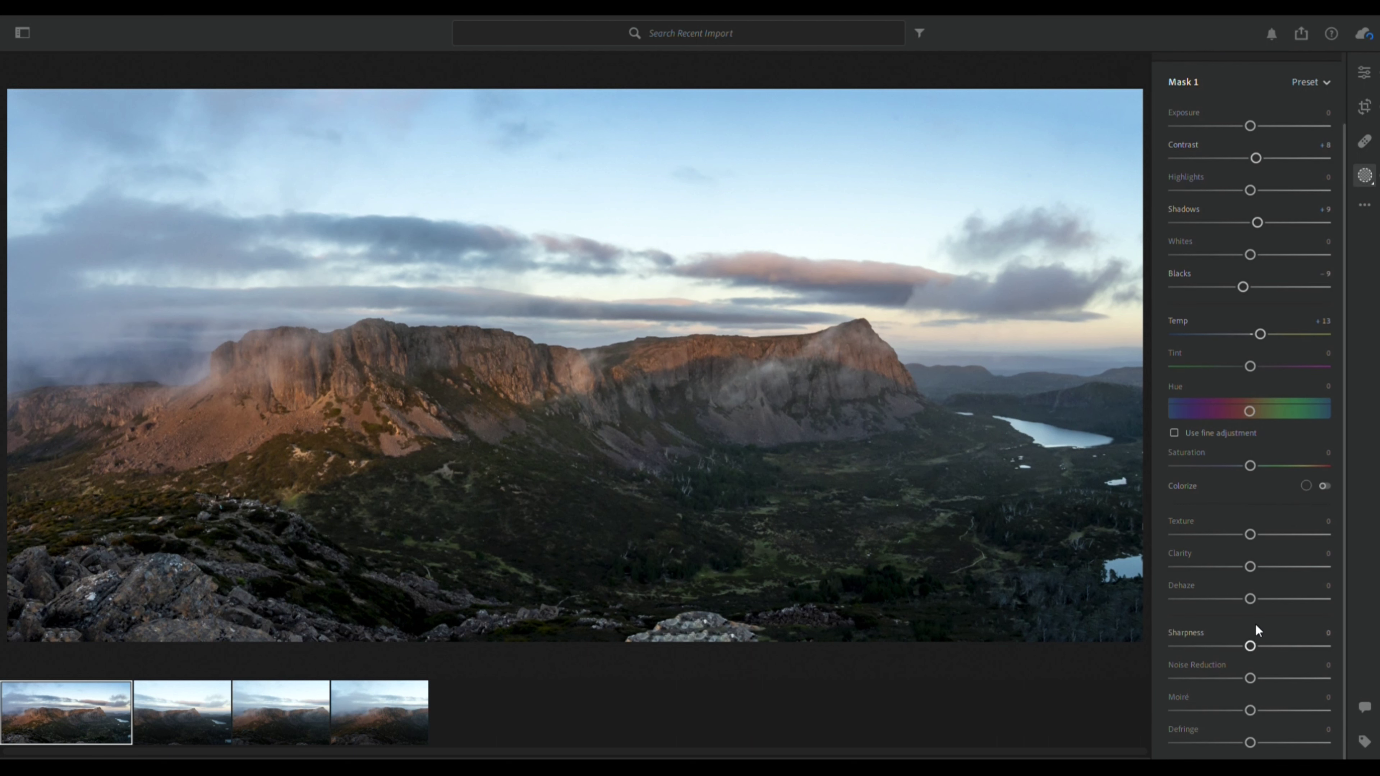
drag(1248, 625, 1258, 627)
drag(1251, 663, 1256, 662)
- Add a Select Sky mask and set its Tint to +17 and Temp to -6
scroll(1246, 565, up, 2)
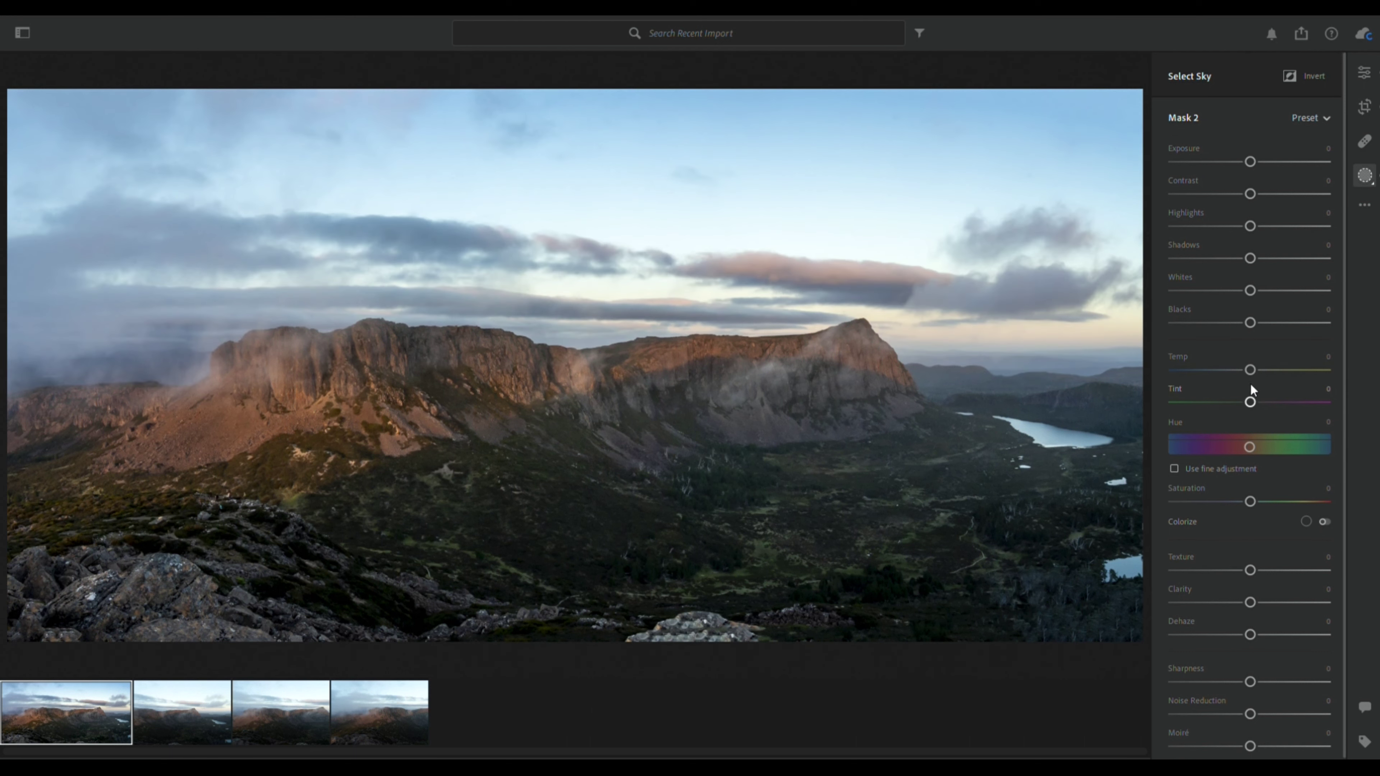
drag(1250, 382, 1258, 383)
drag(1263, 386, 1244, 359)
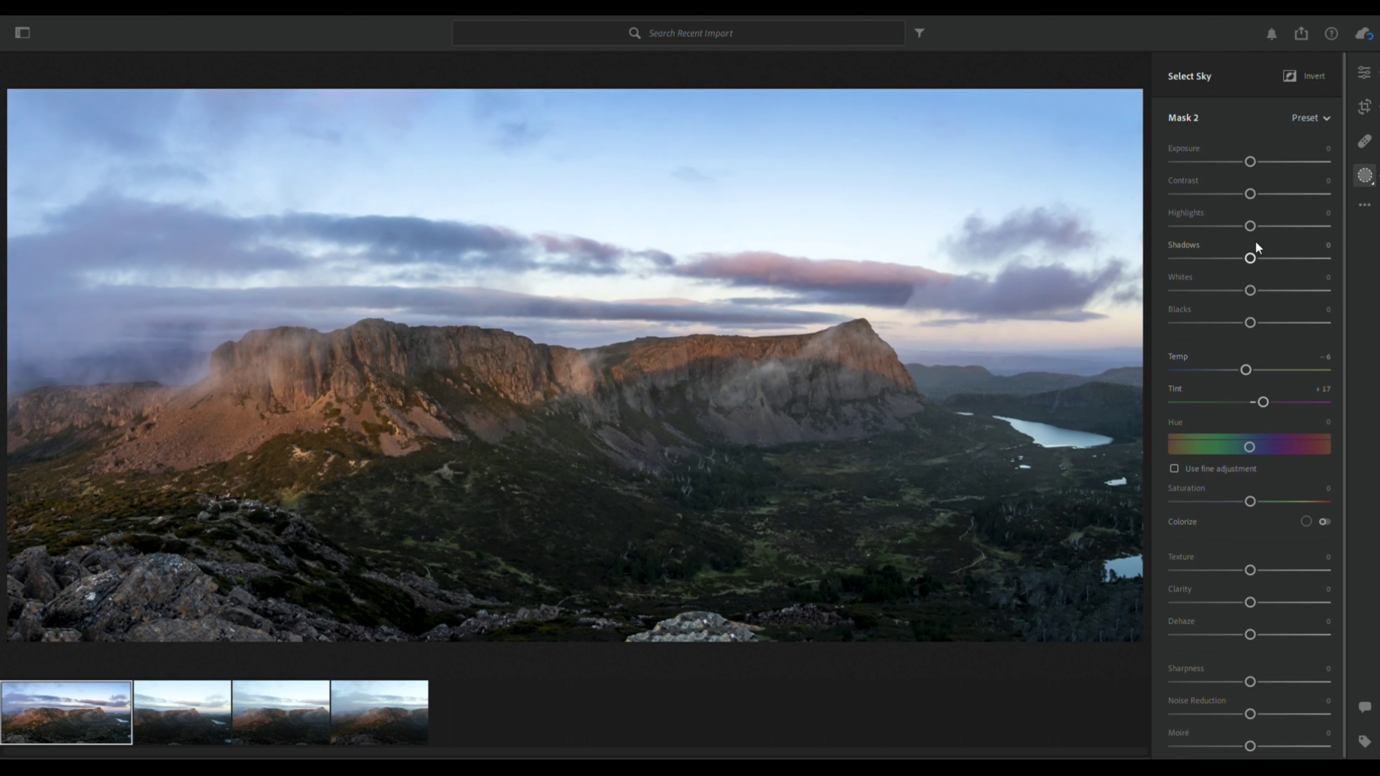
- Adjust the sky mask with Shadows +54, Contrast +14, Dehaze -9 and Exposure +0.32
mouse_move(1246, 248)
mouse_down()
mouse_move(1270, 251)
mouse_move(1229, 252)
mouse_move(1288, 252)
mouse_move(1233, 254)
mouse_up()
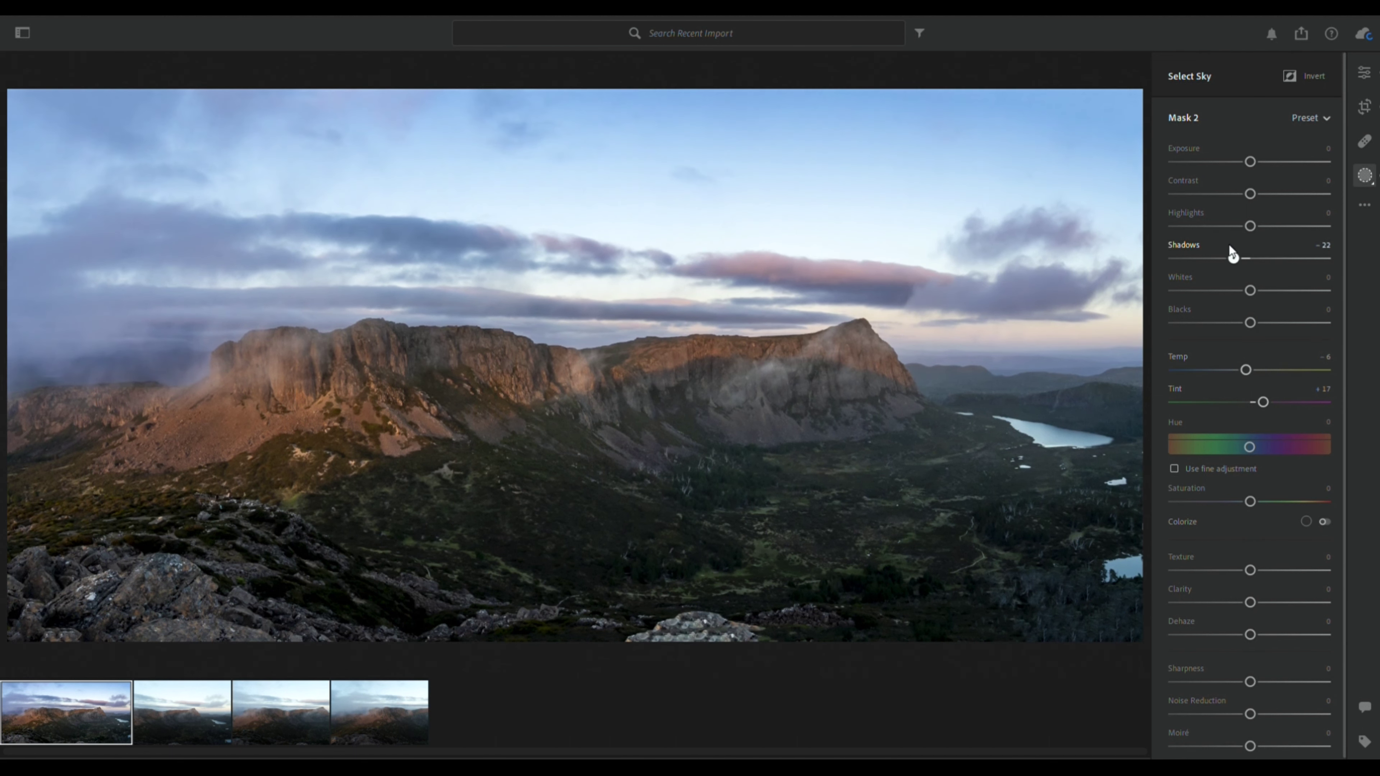
key(ctrl+z)
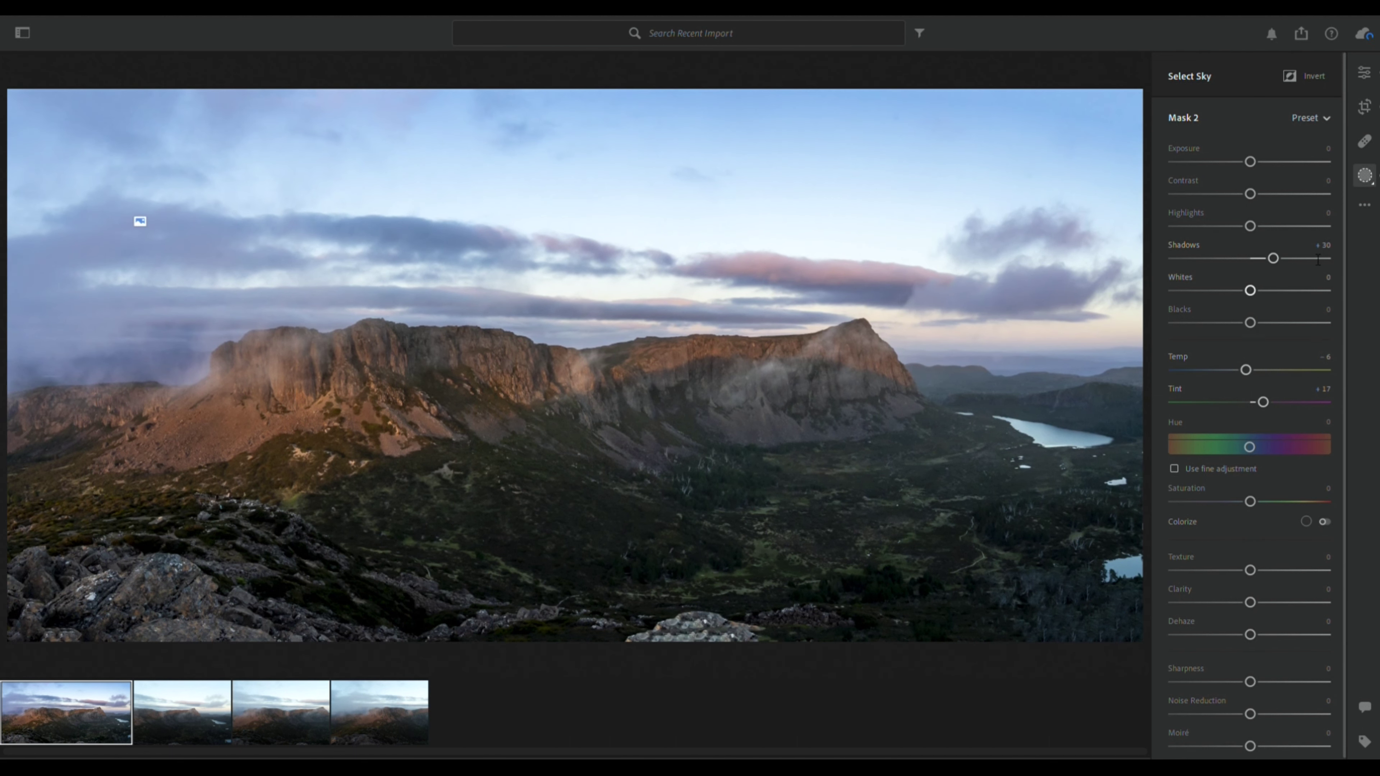
mouse_move(1270, 243)
mouse_down()
mouse_move(1309, 256)
mouse_move(1260, 256)
mouse_move(1308, 253)
mouse_move(1292, 255)
mouse_up()
drag(1251, 192, 1266, 190)
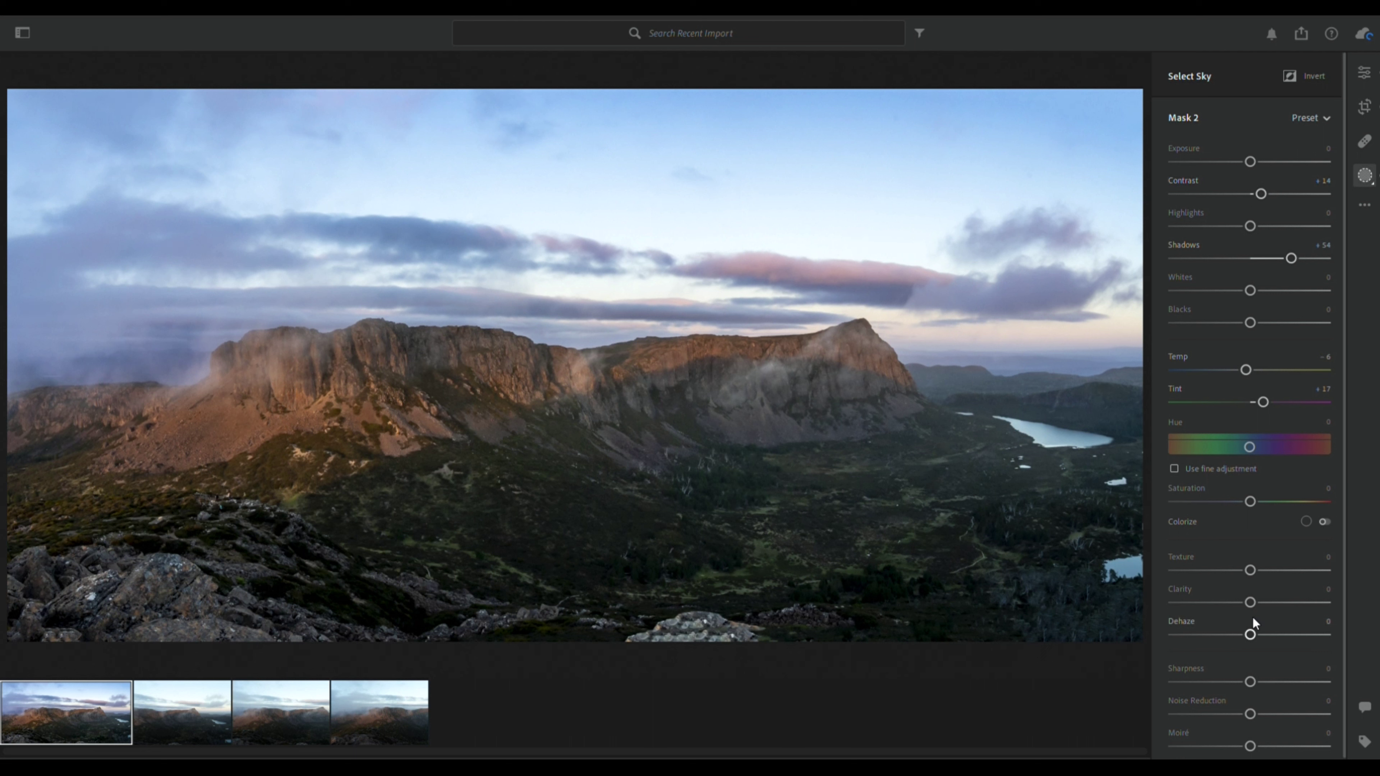
drag(1254, 618, 1246, 618)
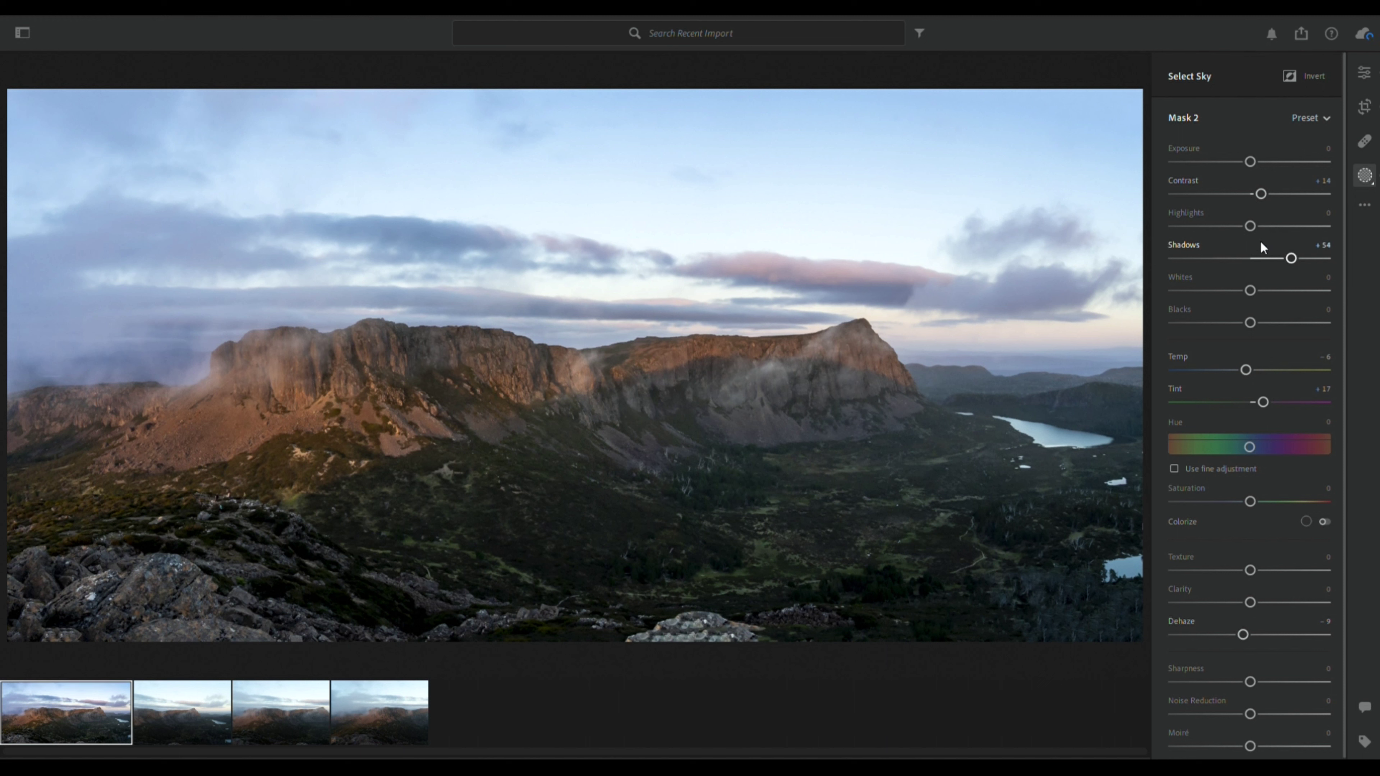
drag(1252, 147, 1259, 150)
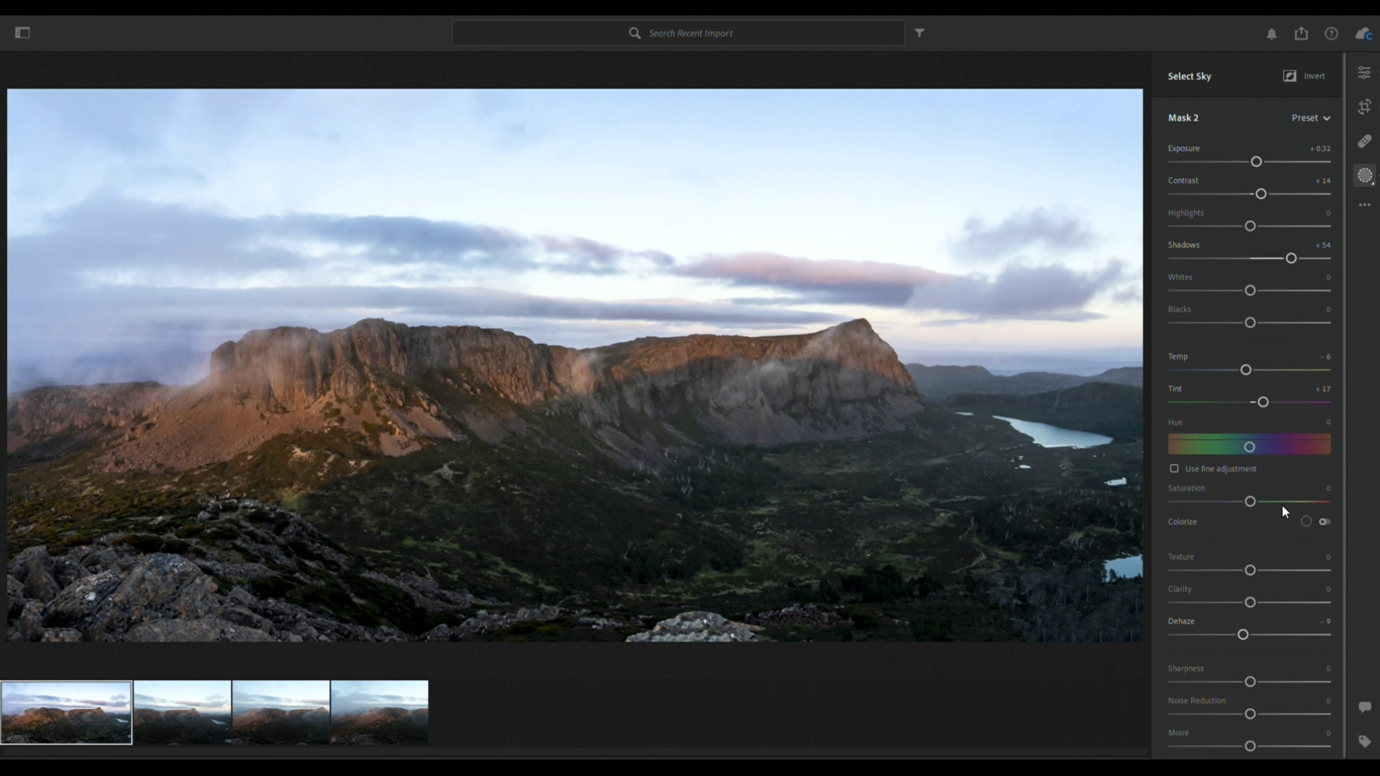
- Colorize the sky mask with a faint, dark red tint and compare the sky with Colorize off and on
click(1306, 521)
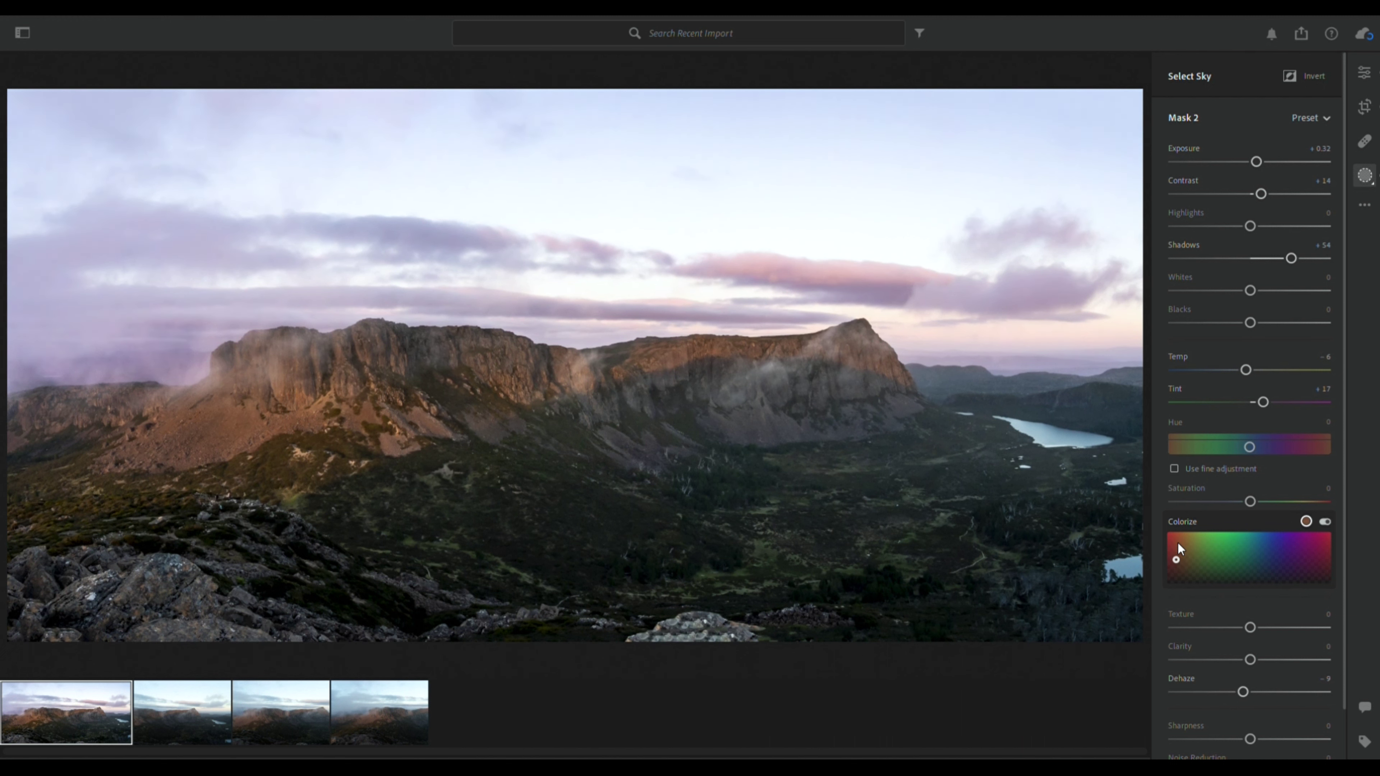
drag(1178, 542, 1295, 534)
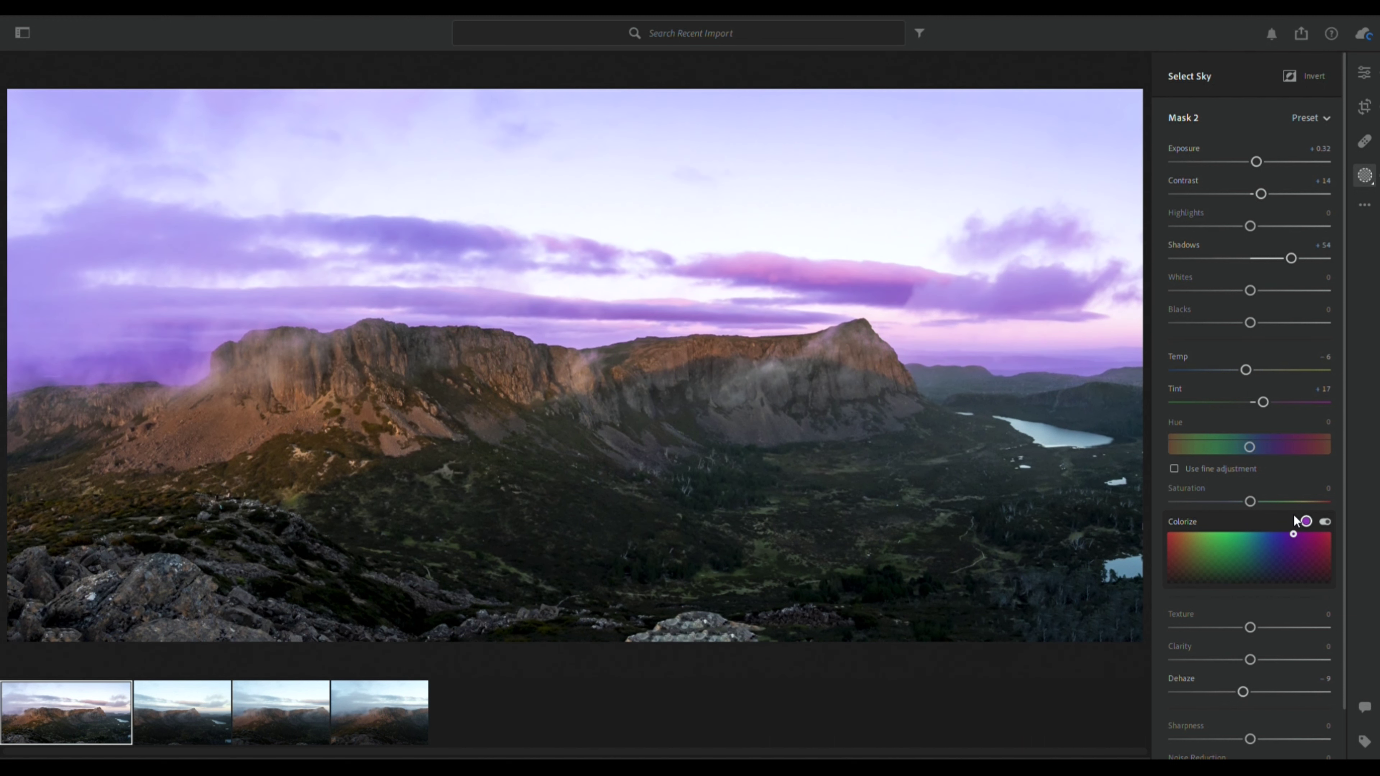
double_click(1295, 535)
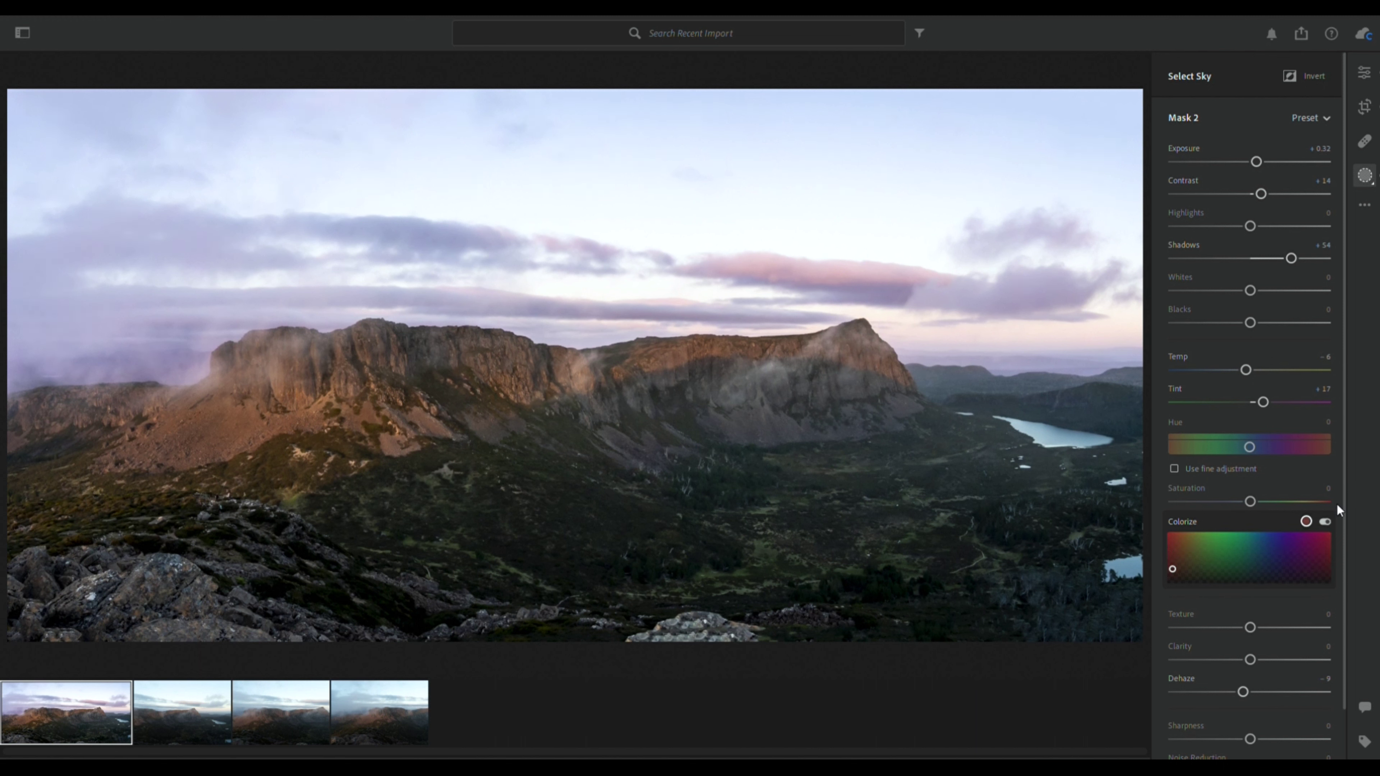
click(1325, 520)
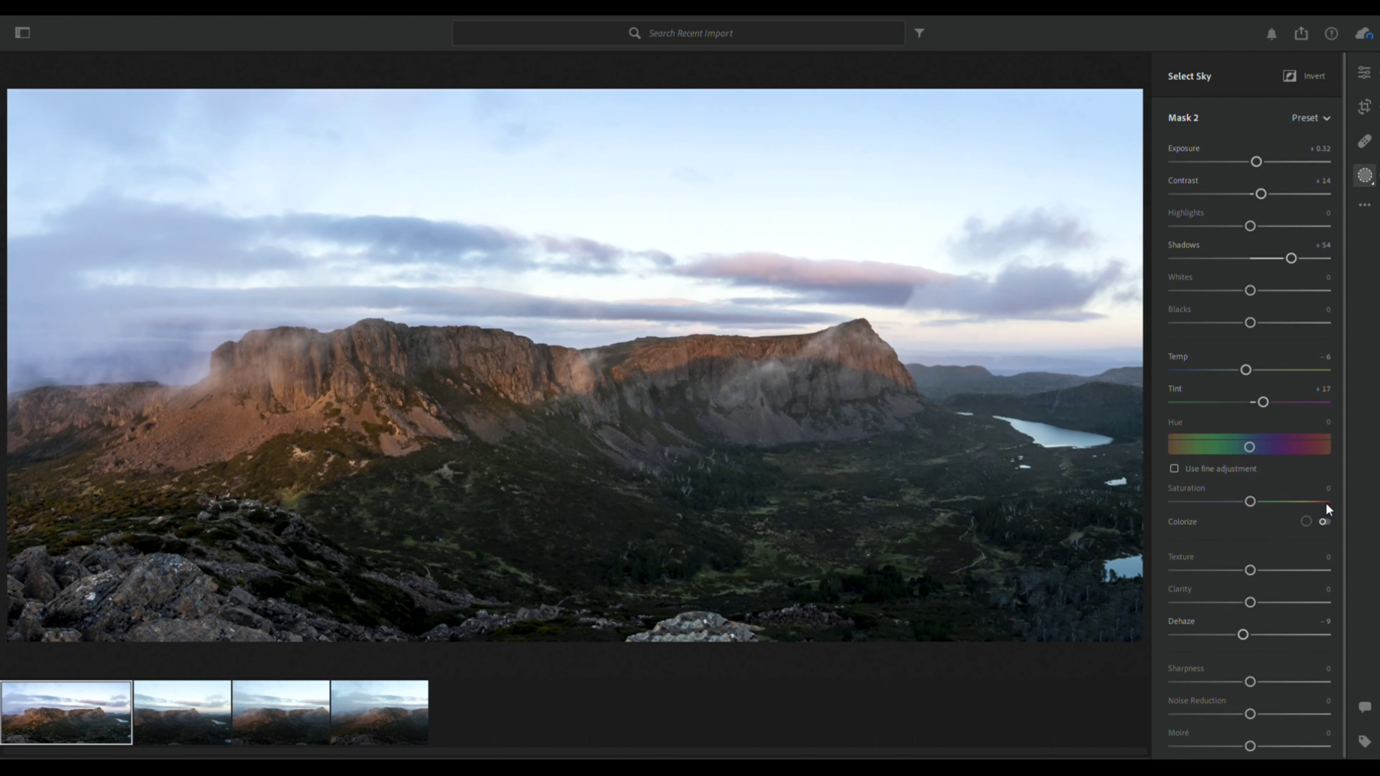
click(1325, 521)
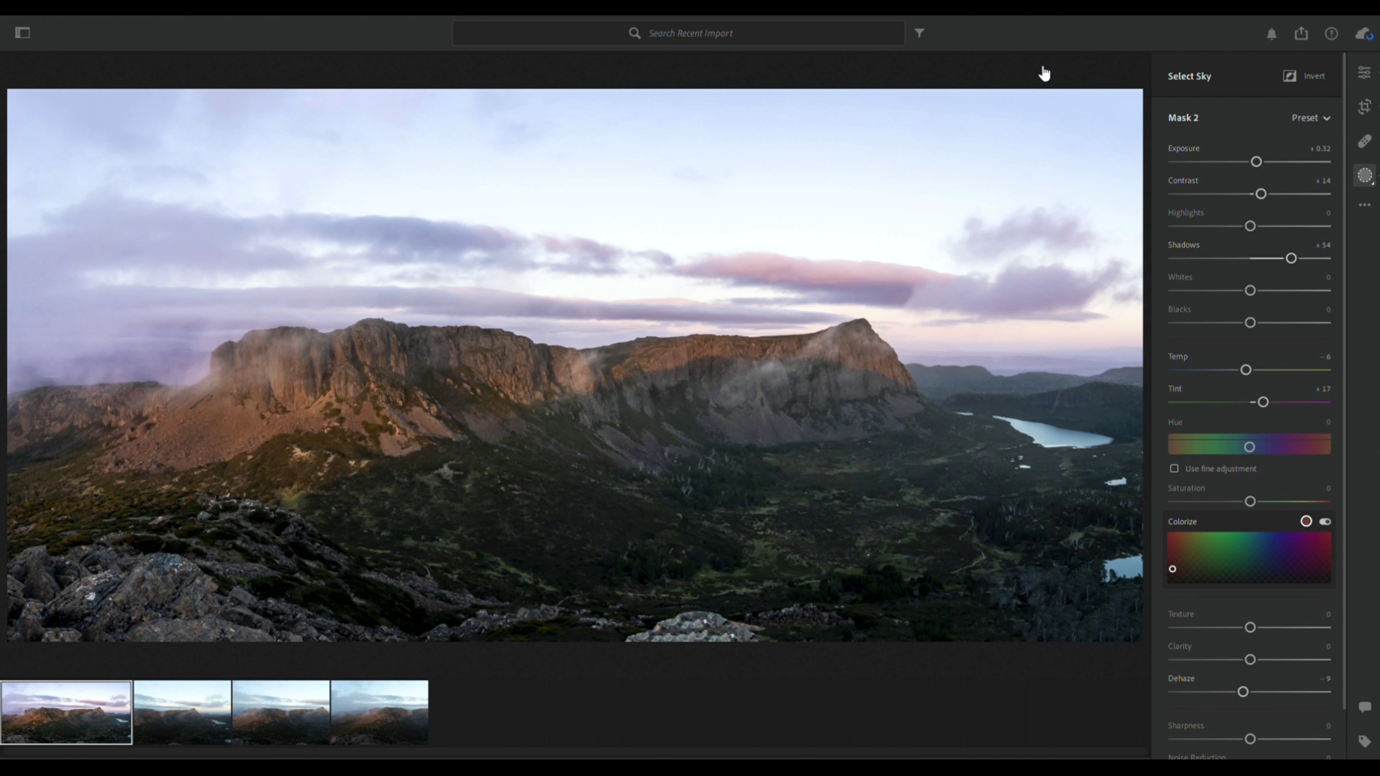
- Add a Linear Gradient mask rising from the foreground rocks and shift it up to cover the valley and mountains
key(l)
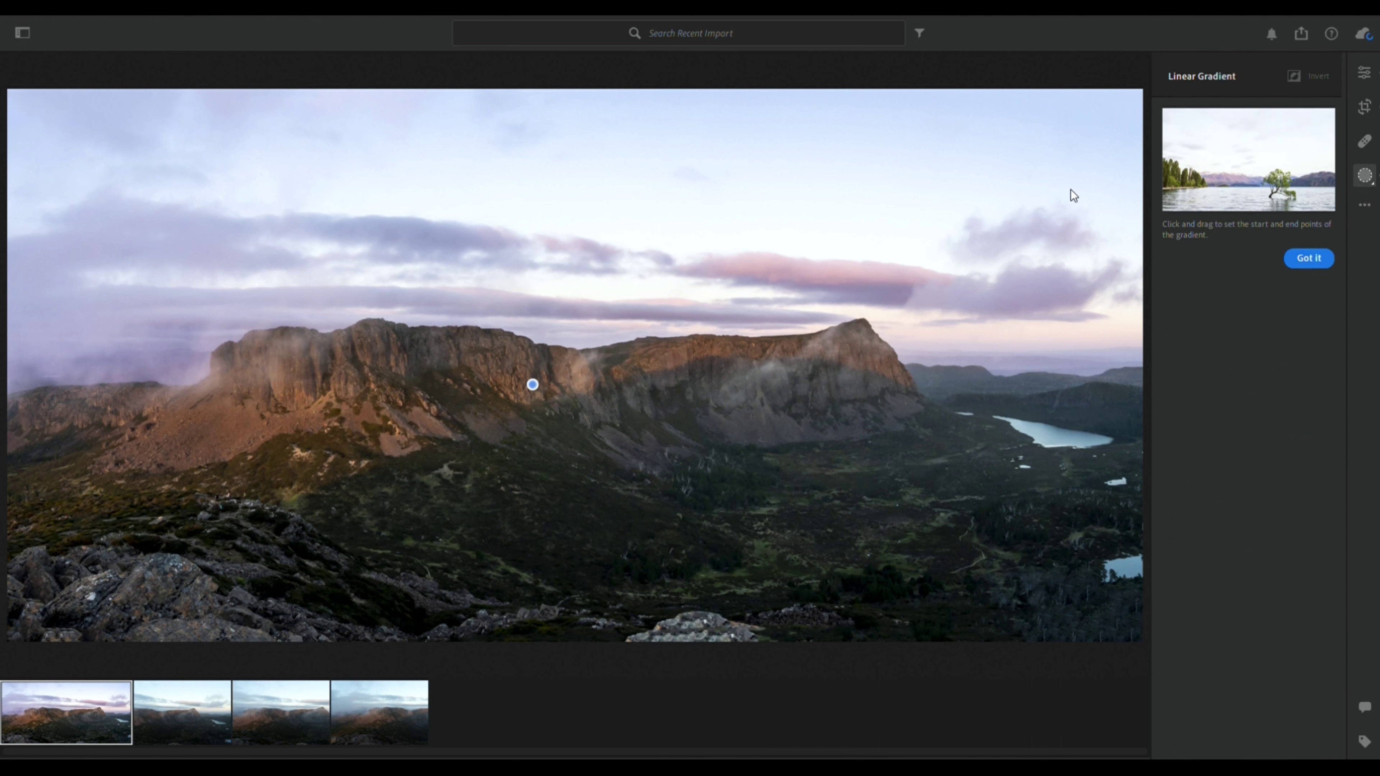
drag(752, 632, 740, 379)
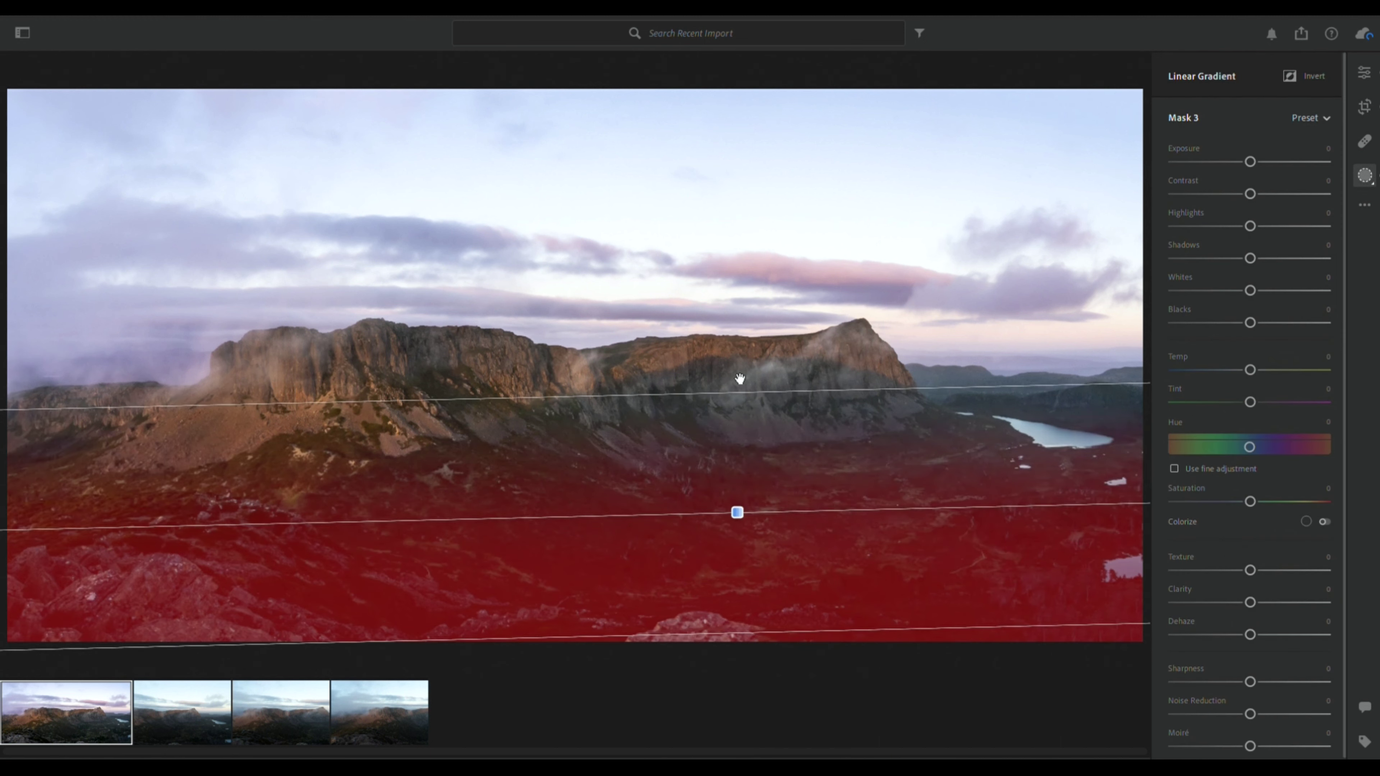
drag(737, 512, 756, 328)
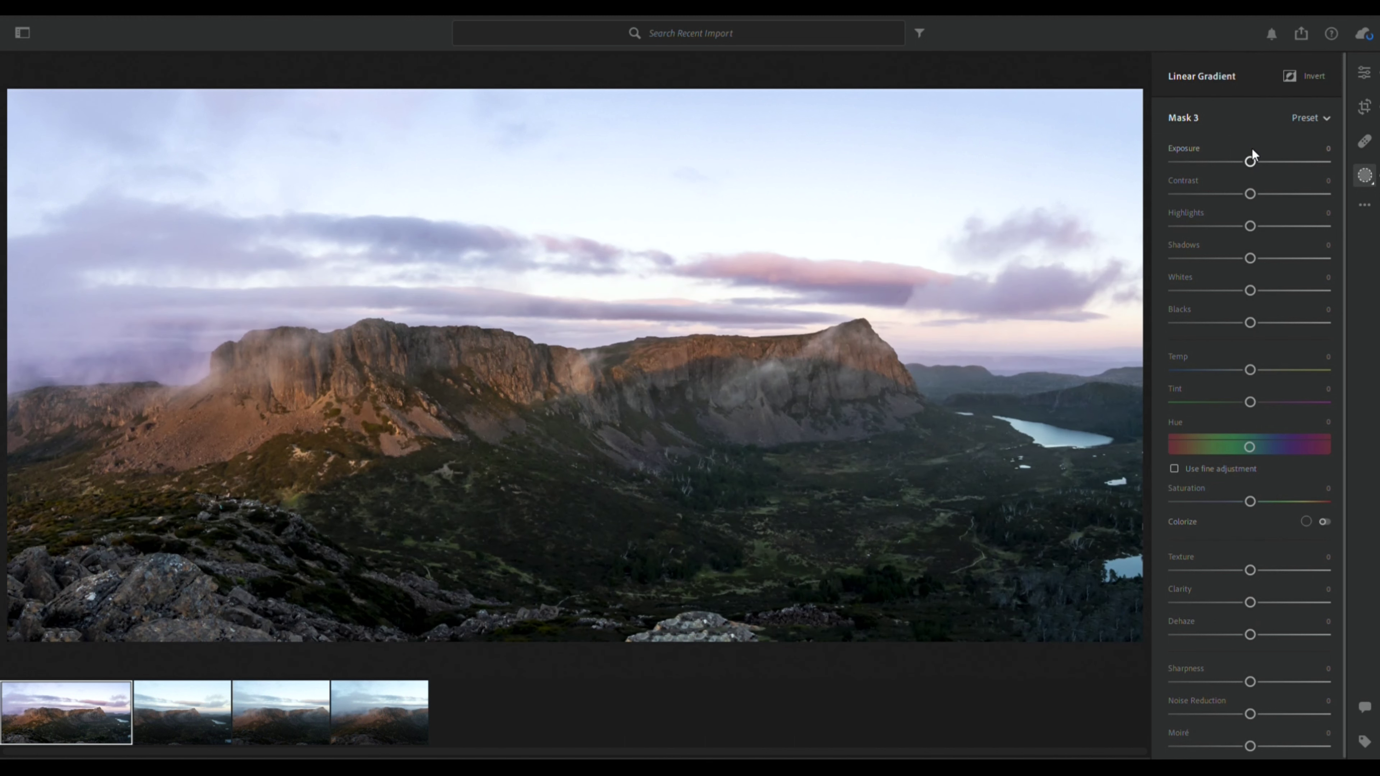
- Set the linear gradient mask's Exposure to +1.00, Blacks to -20 and Temp to +10, leaving Shadows at 0
drag(1251, 150, 1269, 153)
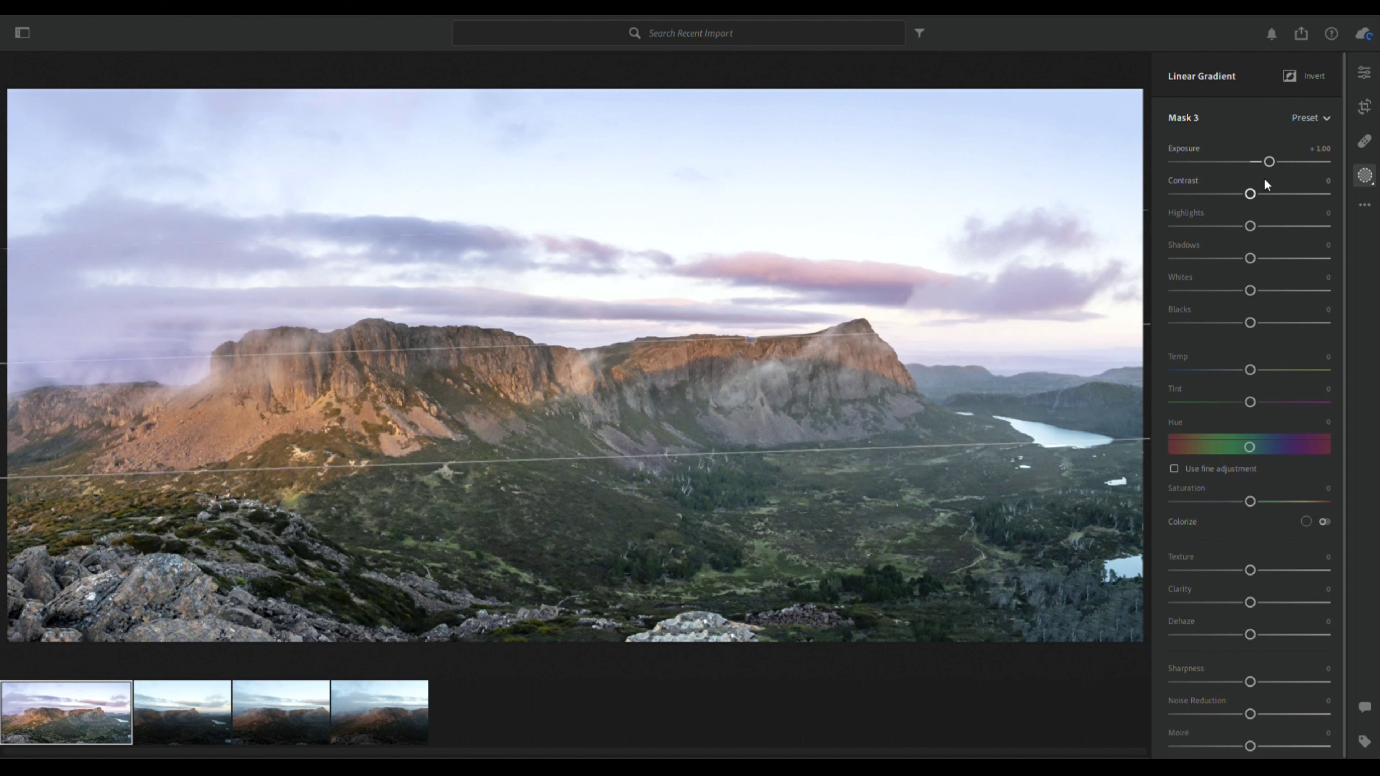
drag(1253, 239, 1240, 243)
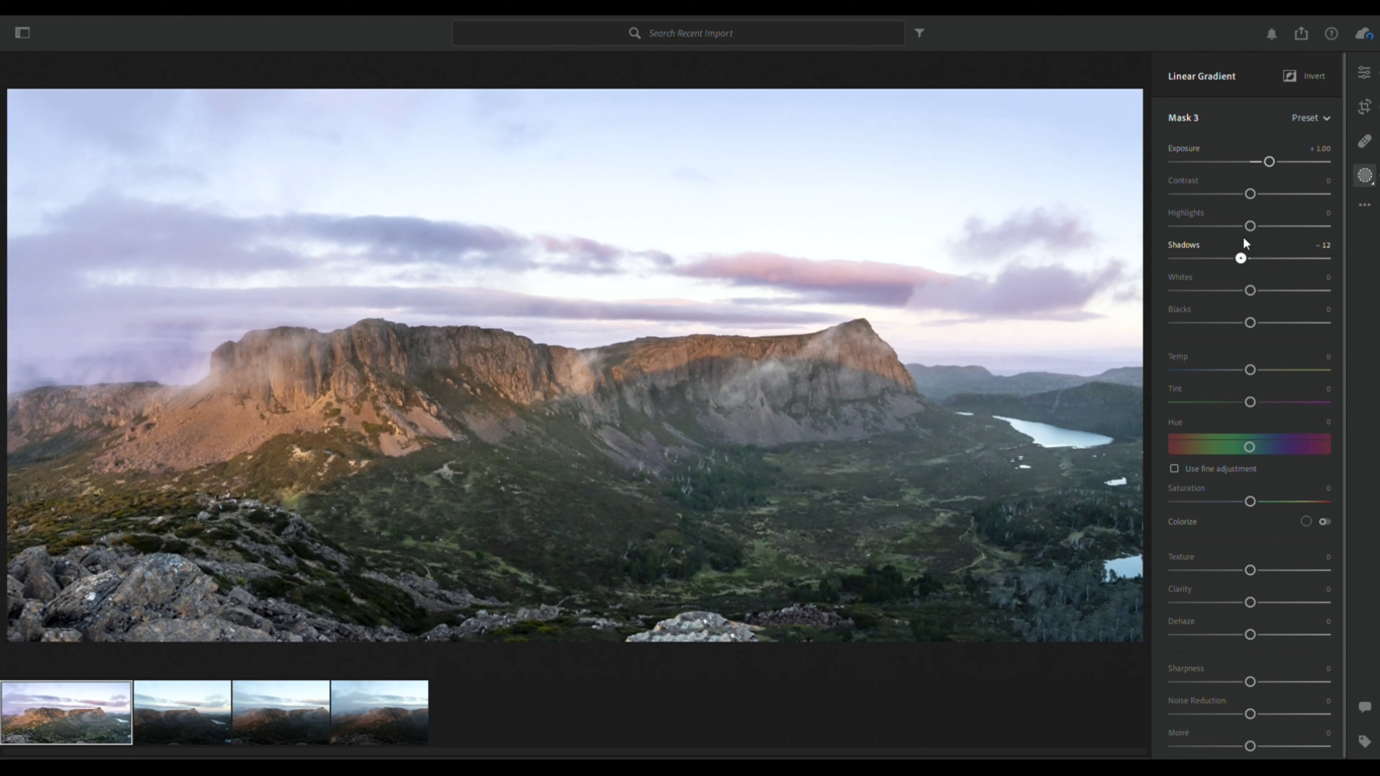
double_click(1244, 240)
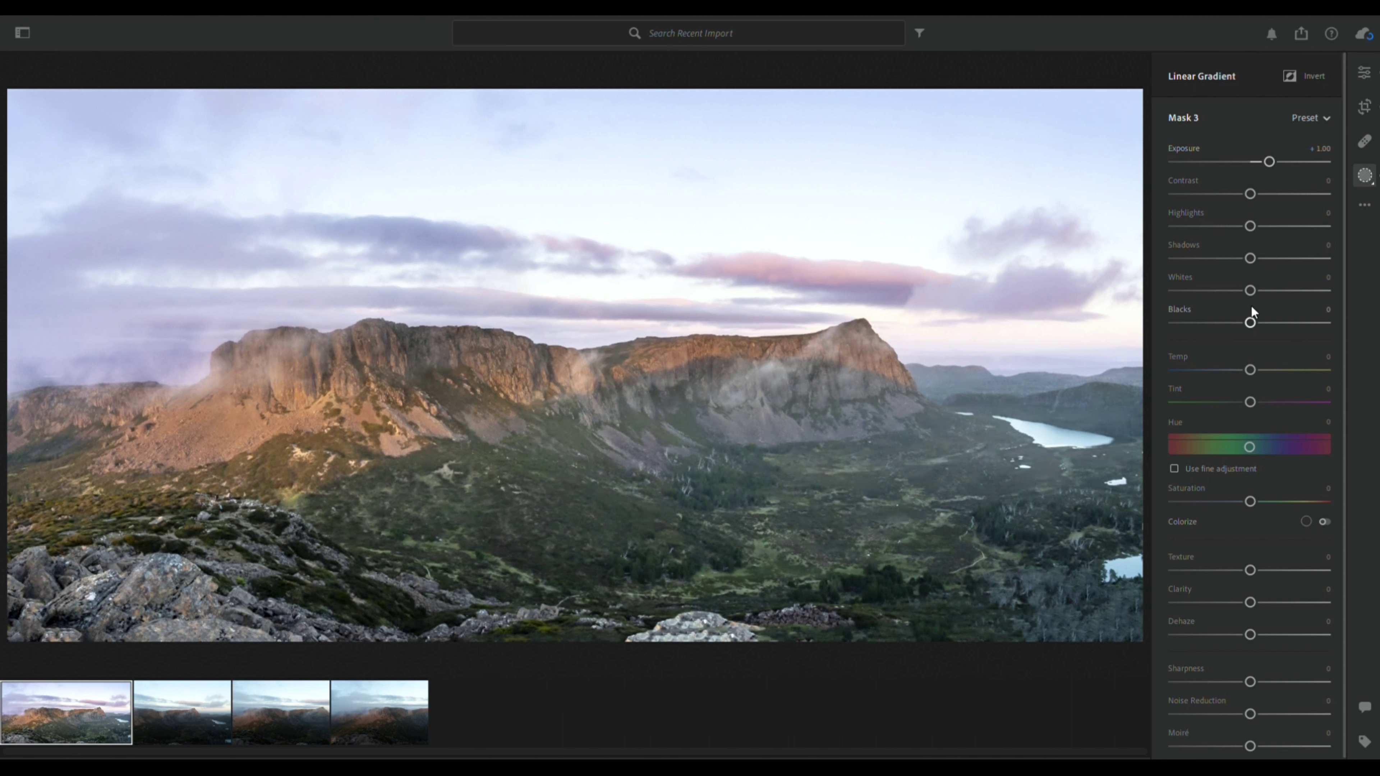
drag(1251, 306, 1240, 306)
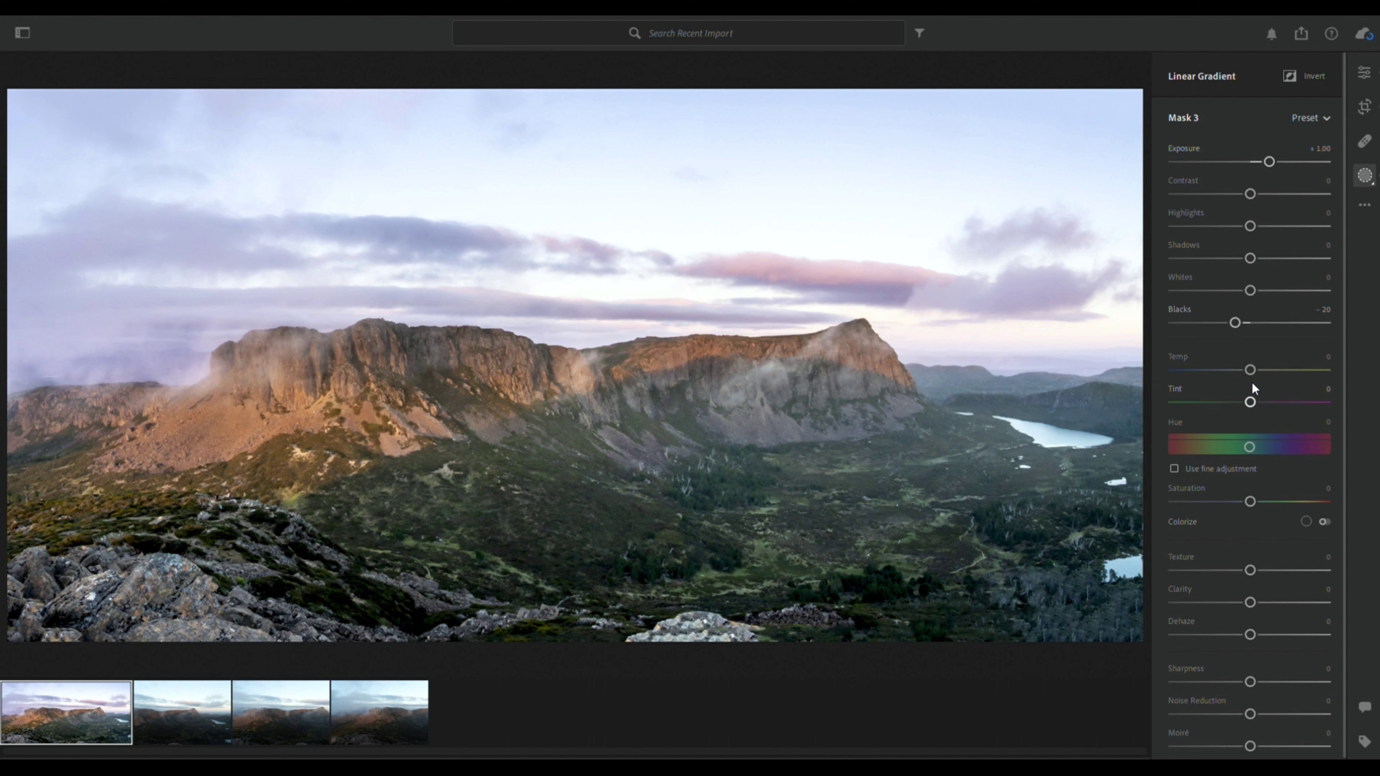
drag(1254, 350, 1261, 351)
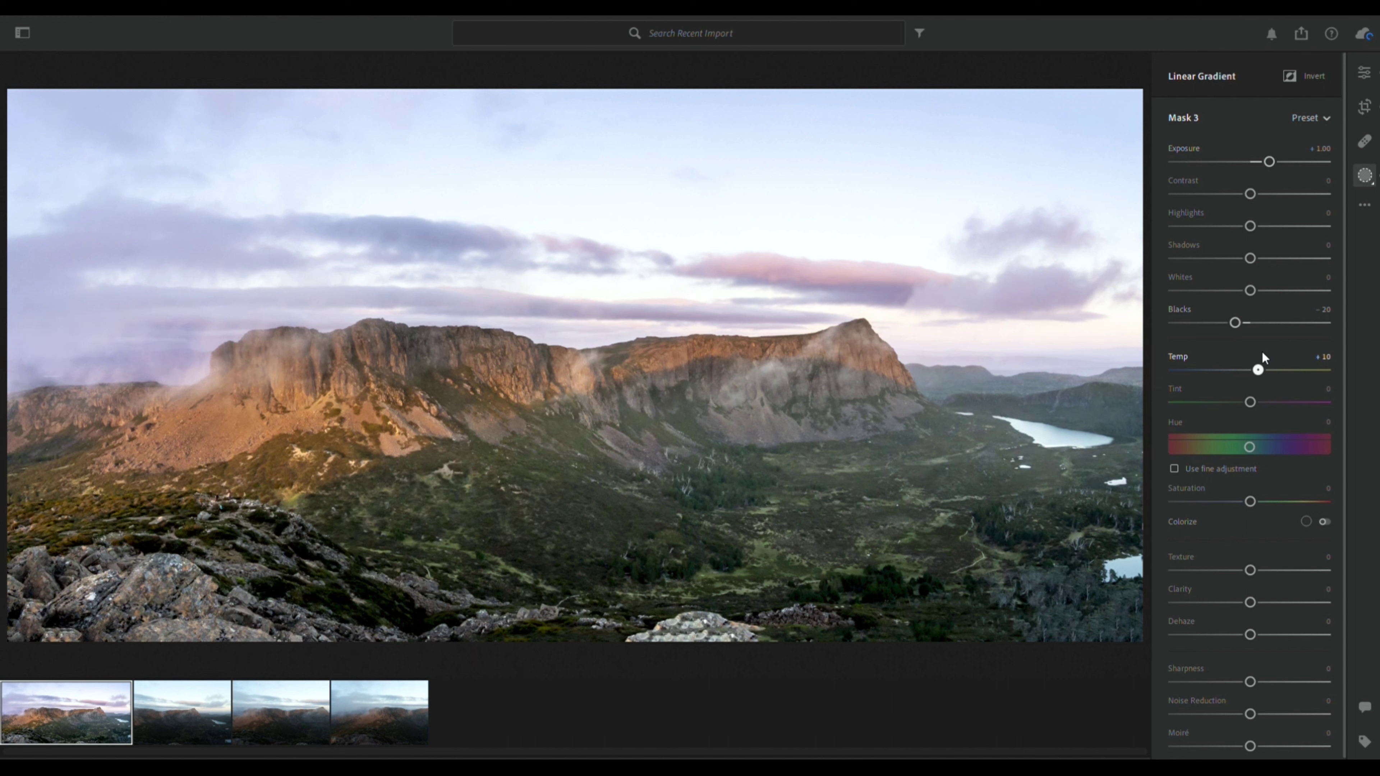
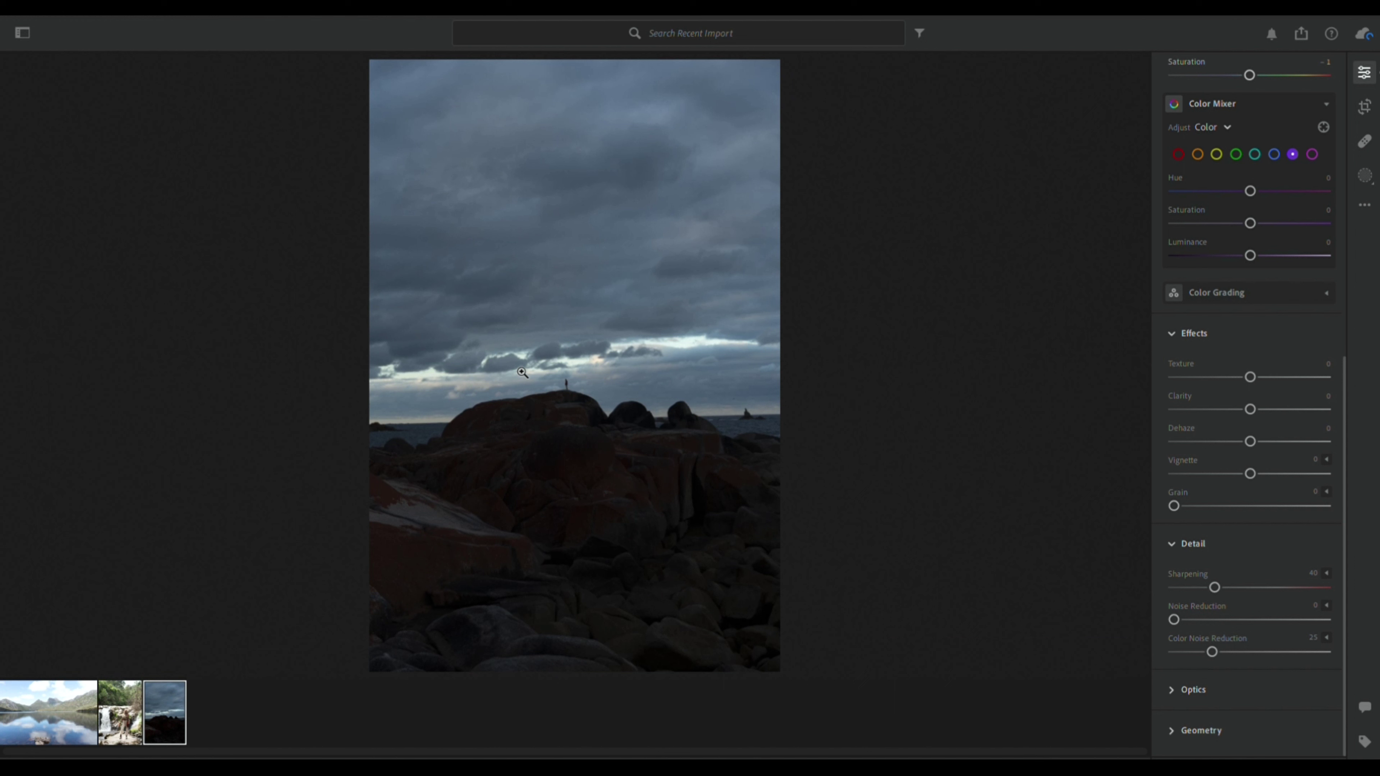
- Brighten the dark coastal rocks photo with an Exposure of +1.23
scroll(1333, 546, up, 10)
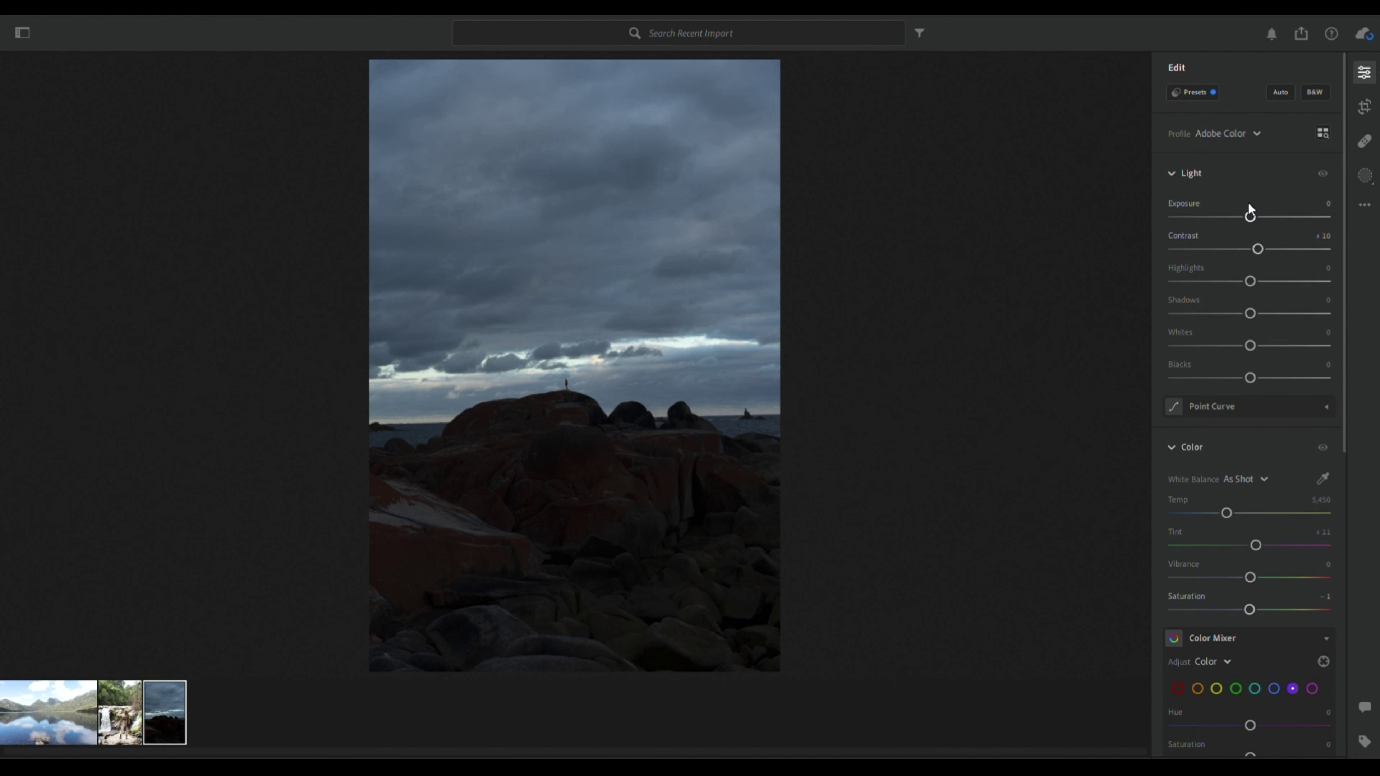
drag(1249, 204, 1270, 204)
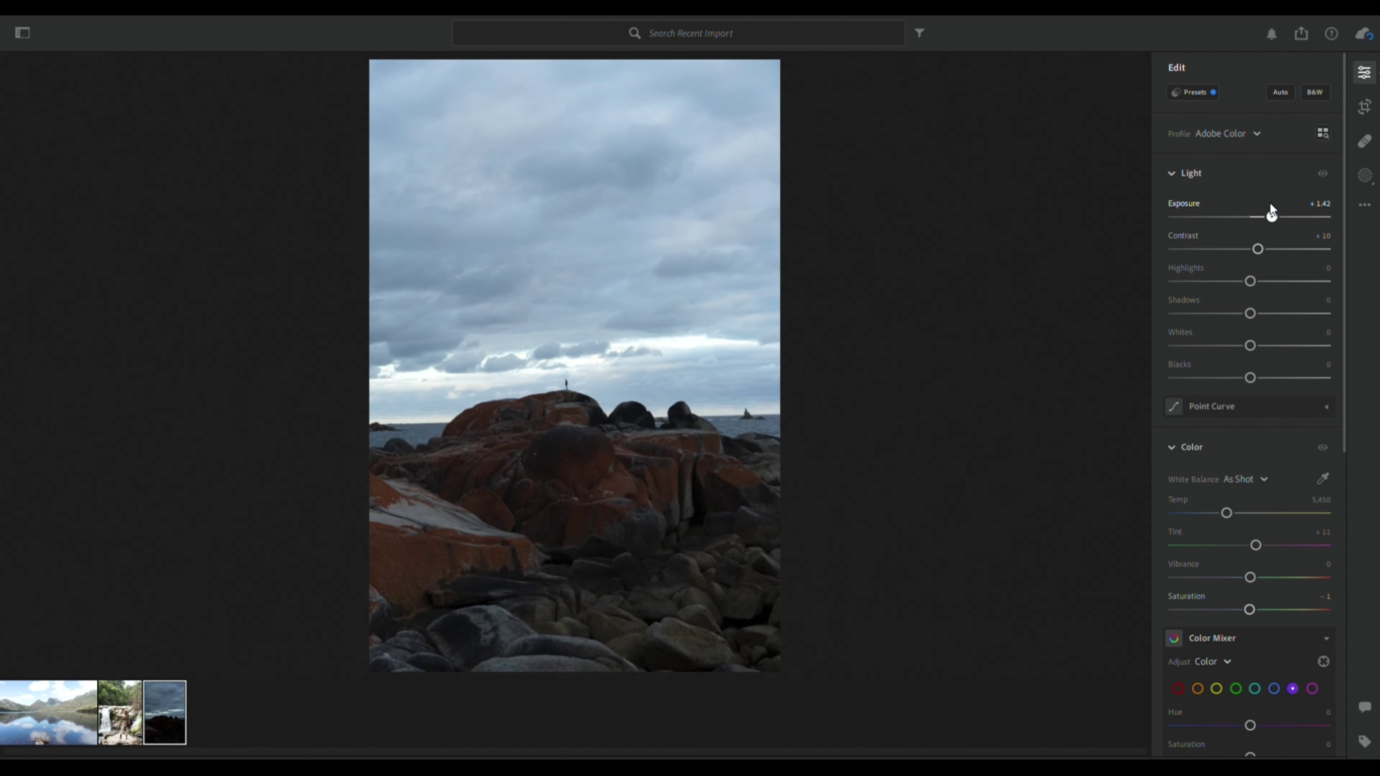
drag(1270, 203, 1267, 203)
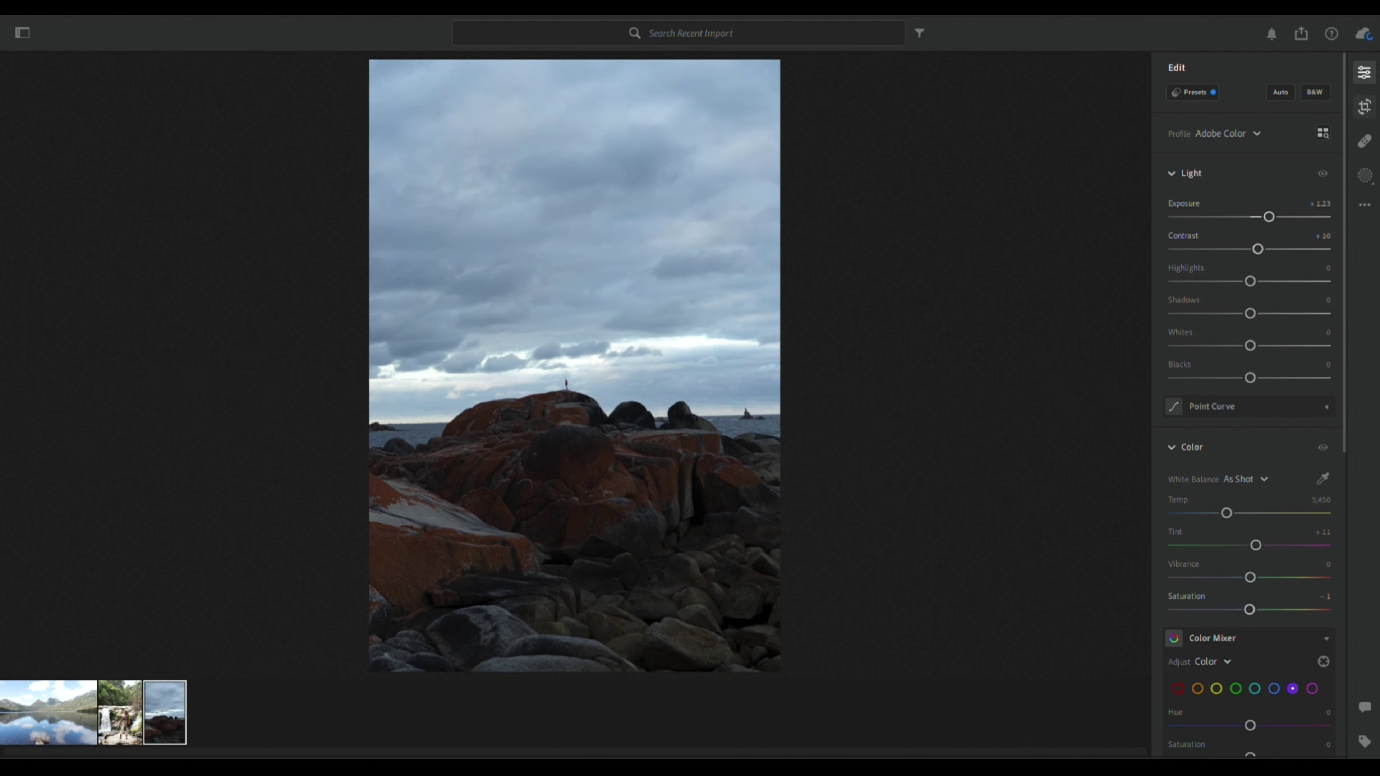
- Start cropping the coastal photo and set the portrait crop's aspect ratio to 4 x 5
click(1371, 94)
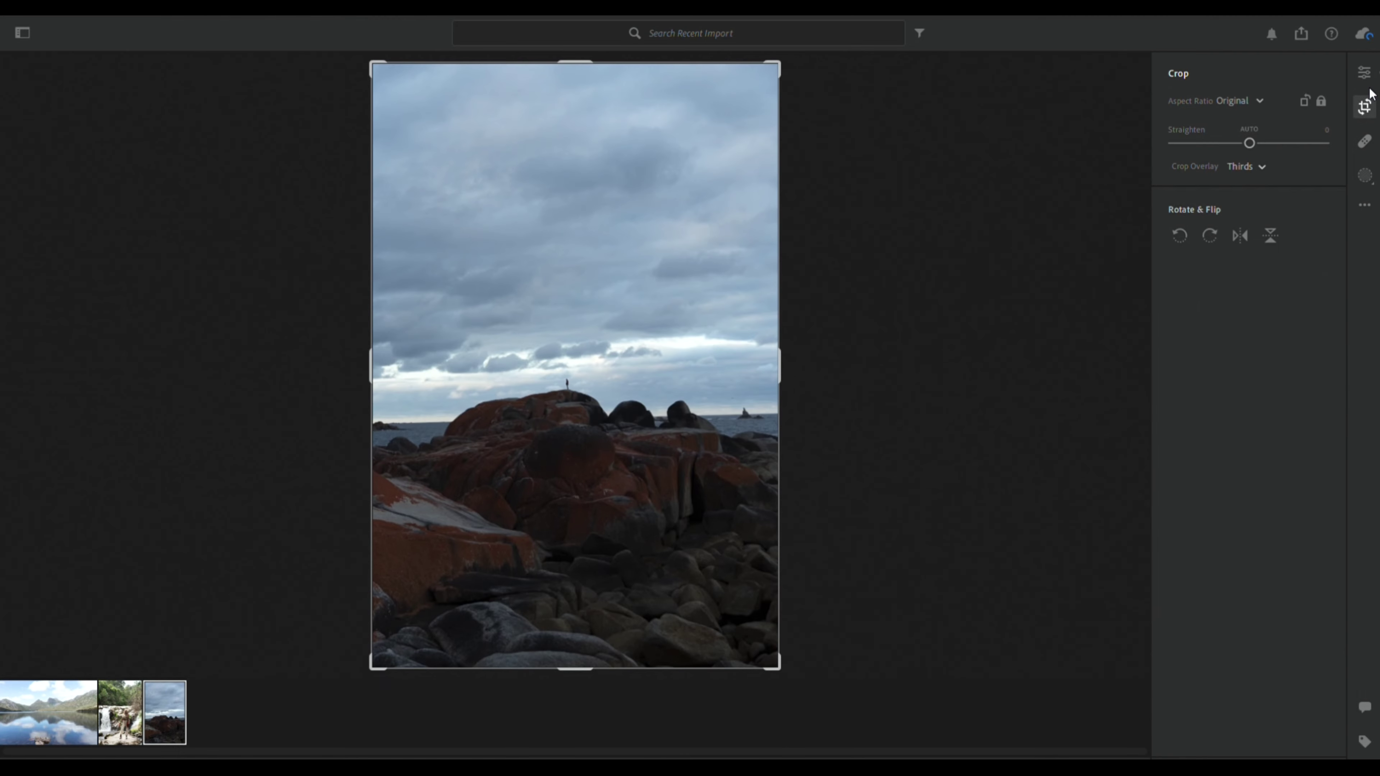
click(1300, 93)
click(1300, 92)
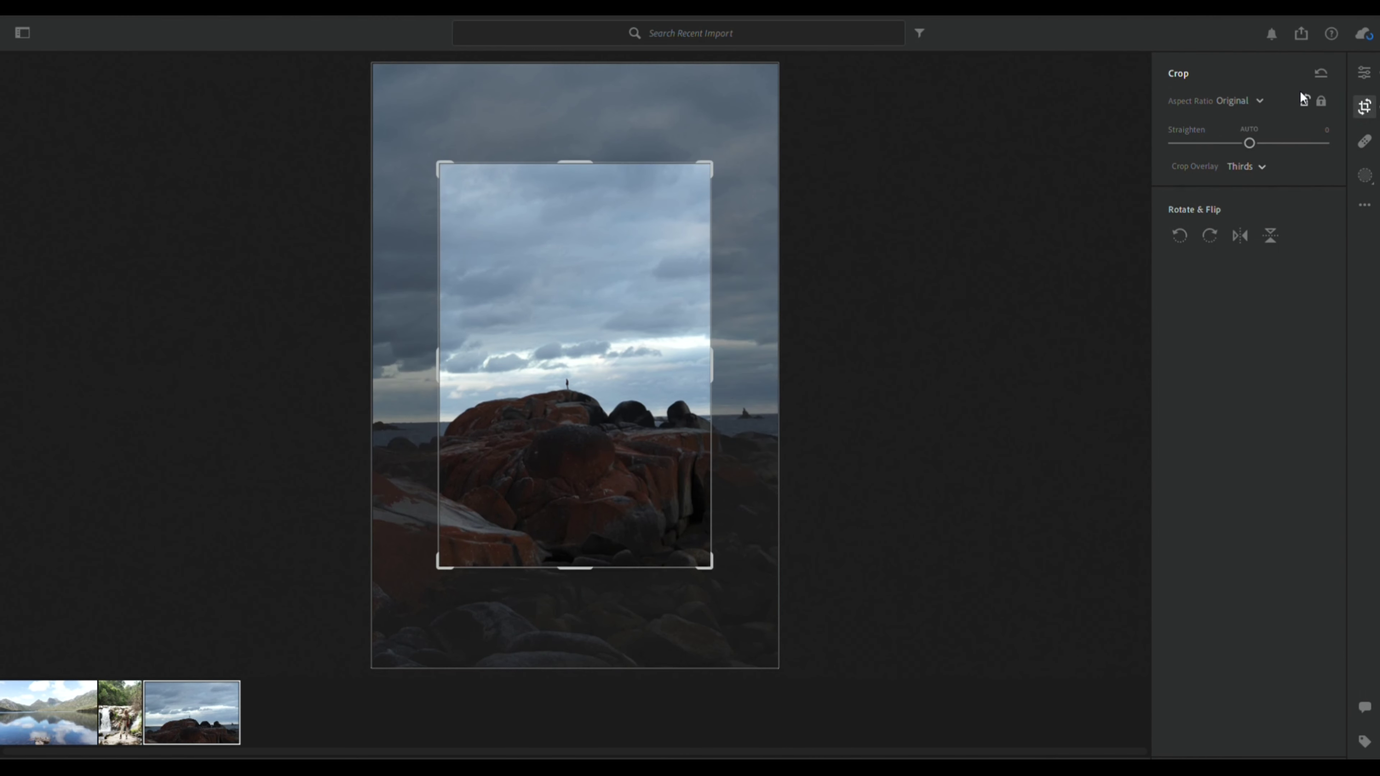
click(1242, 94)
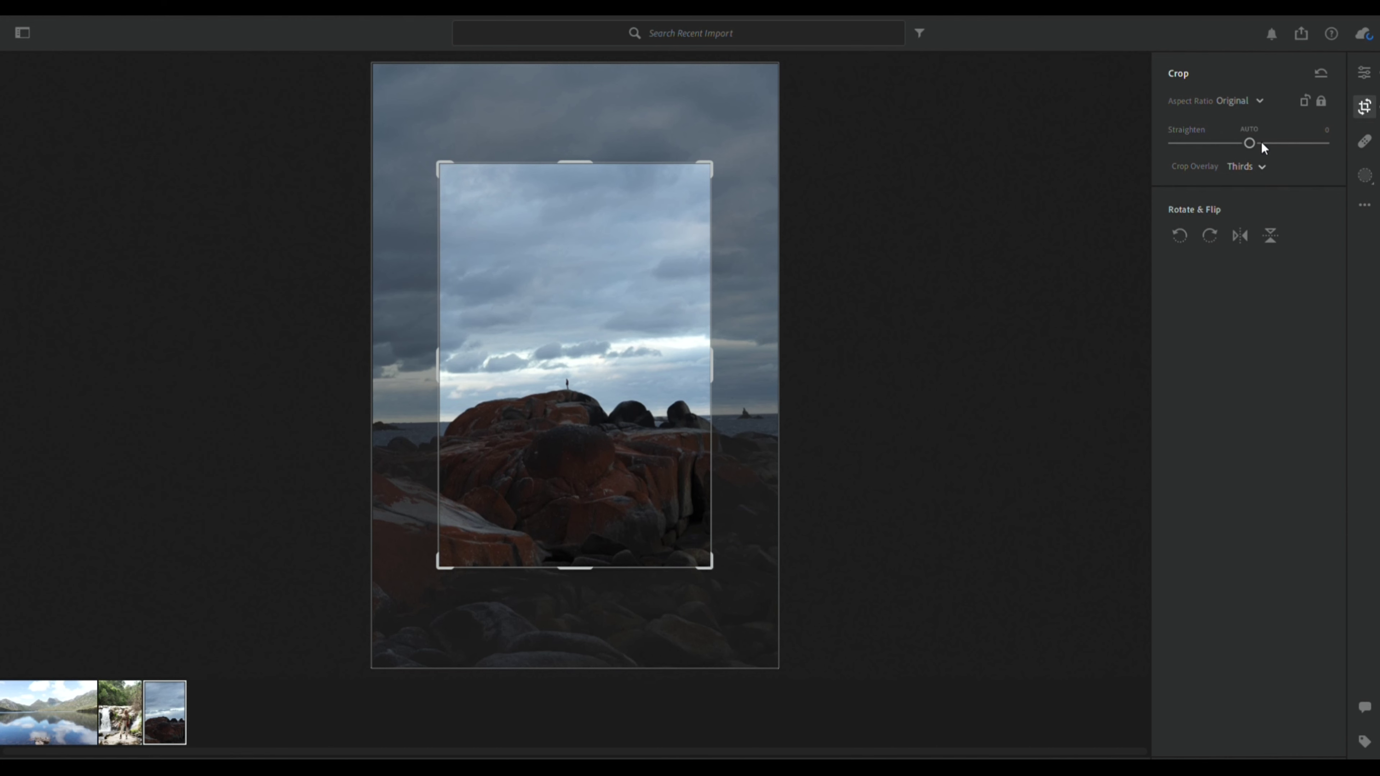
click(1270, 250)
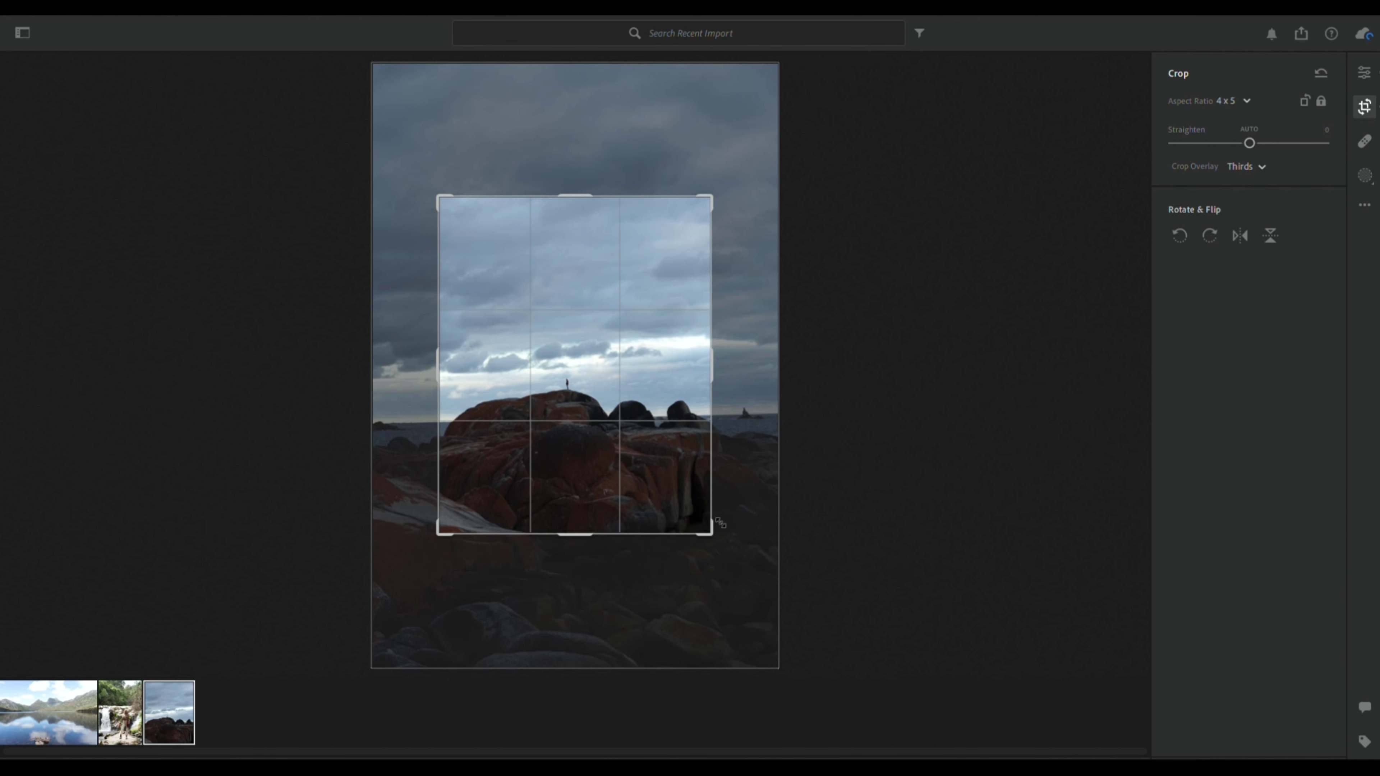
- Enlarge the 4 x 5 crop frame around the rocks and standing figure, rotate it slightly to level the horizon, and apply the crop
drag(707, 530, 743, 556)
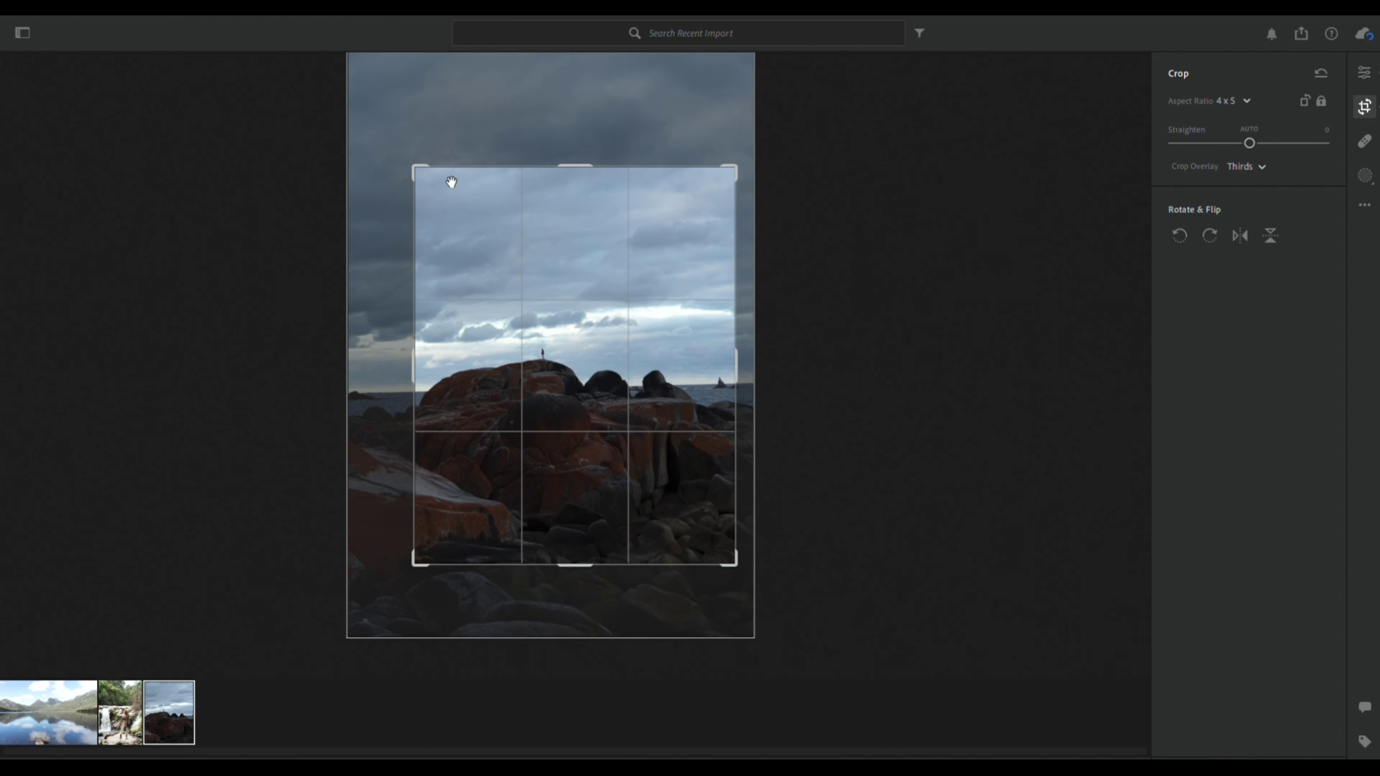
drag(424, 169, 422, 117)
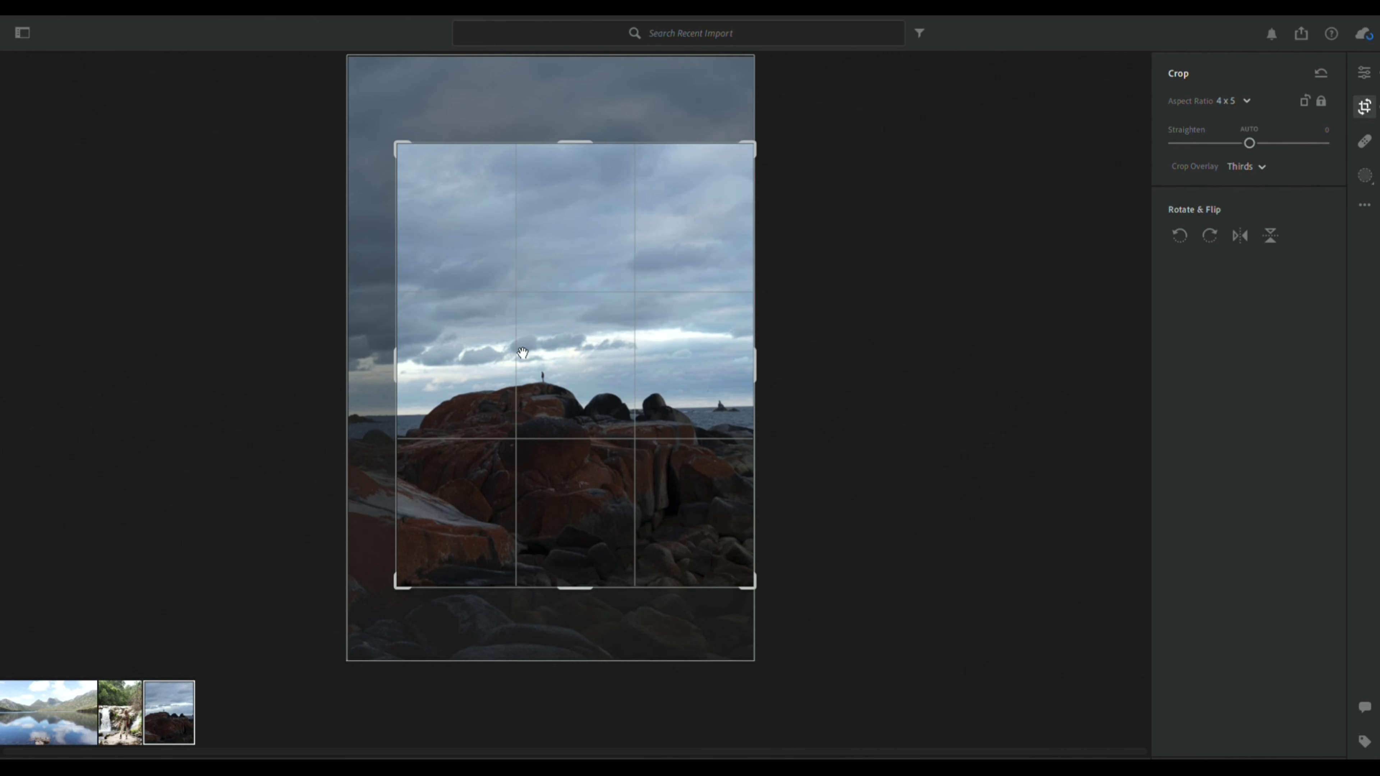
drag(751, 581, 762, 591)
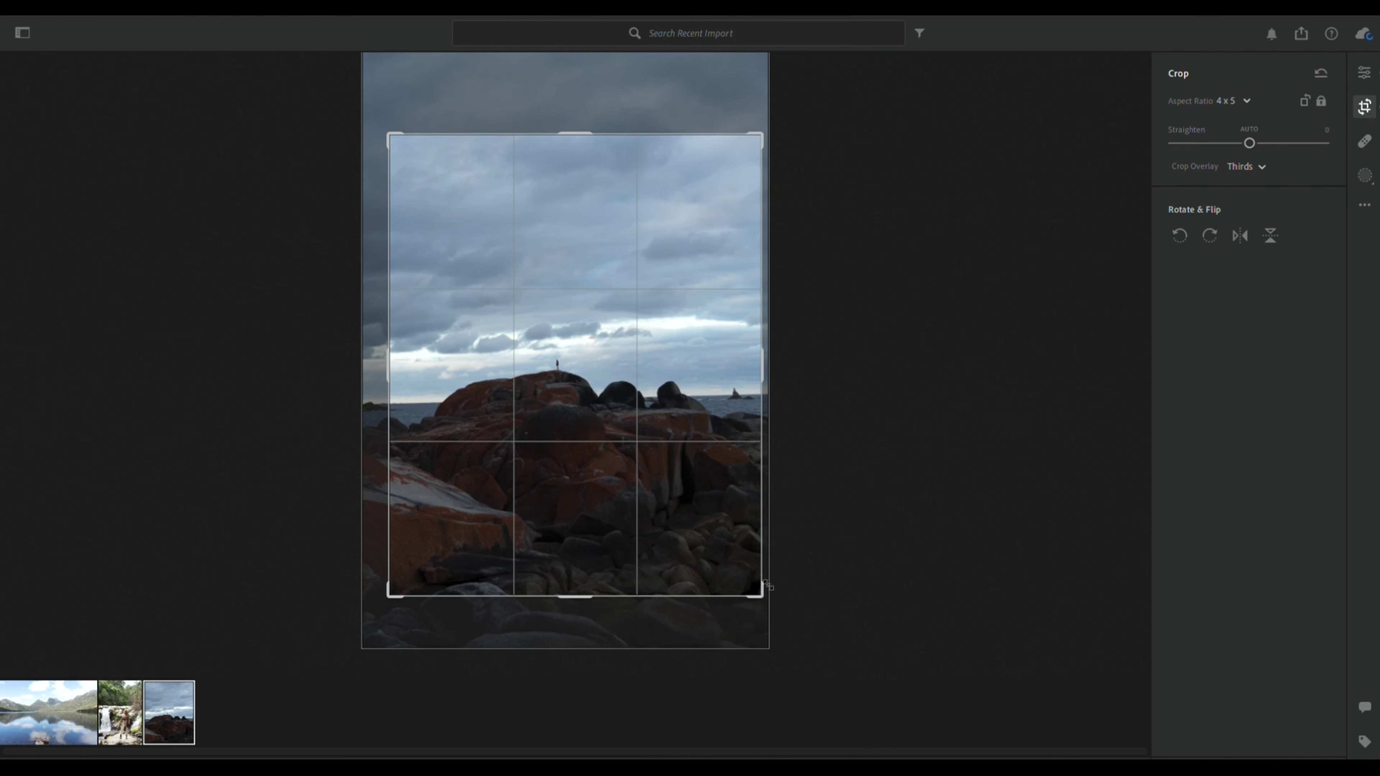
drag(595, 612, 590, 614)
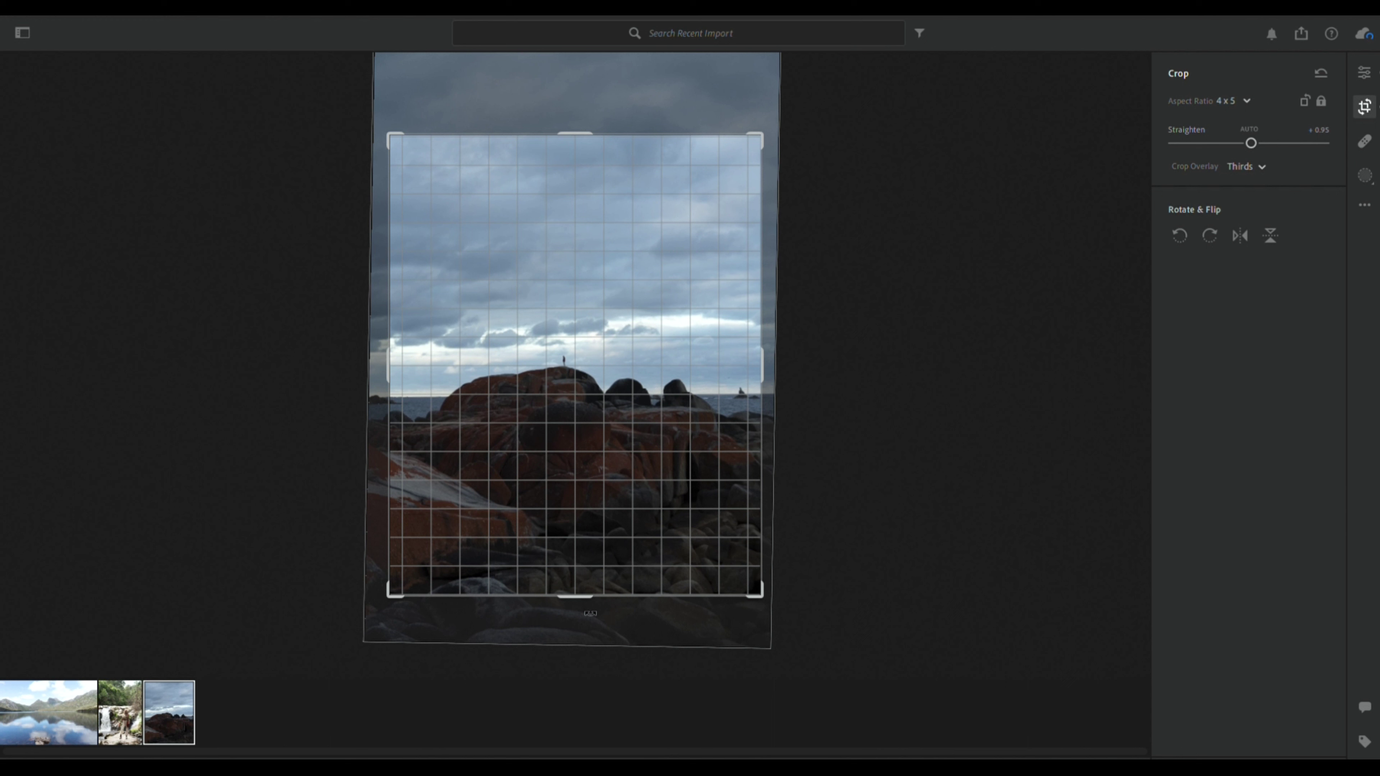
drag(590, 613, 589, 613)
key(Return)
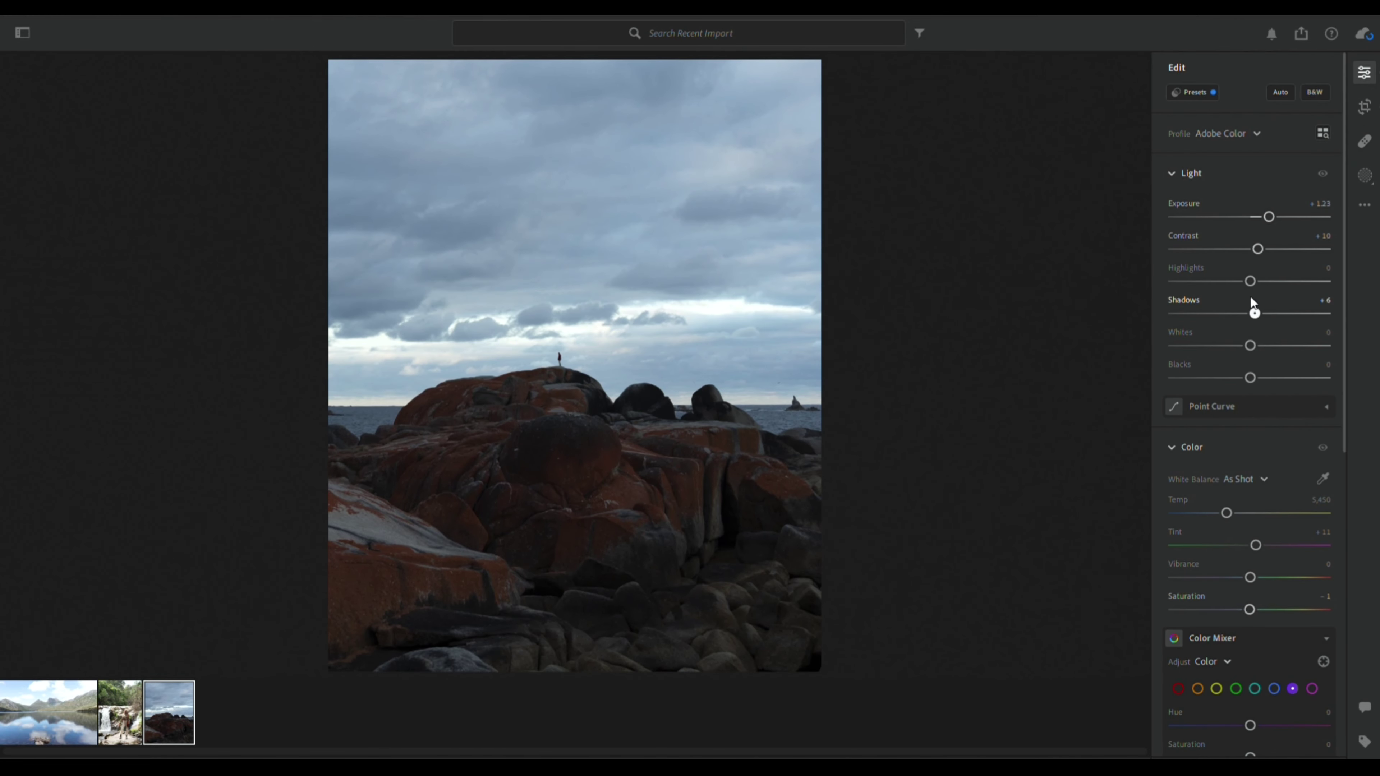
- Balance the coastal photo's tones with Shadows +64, Highlights -42 and Blacks +72
drag(1251, 298, 1294, 312)
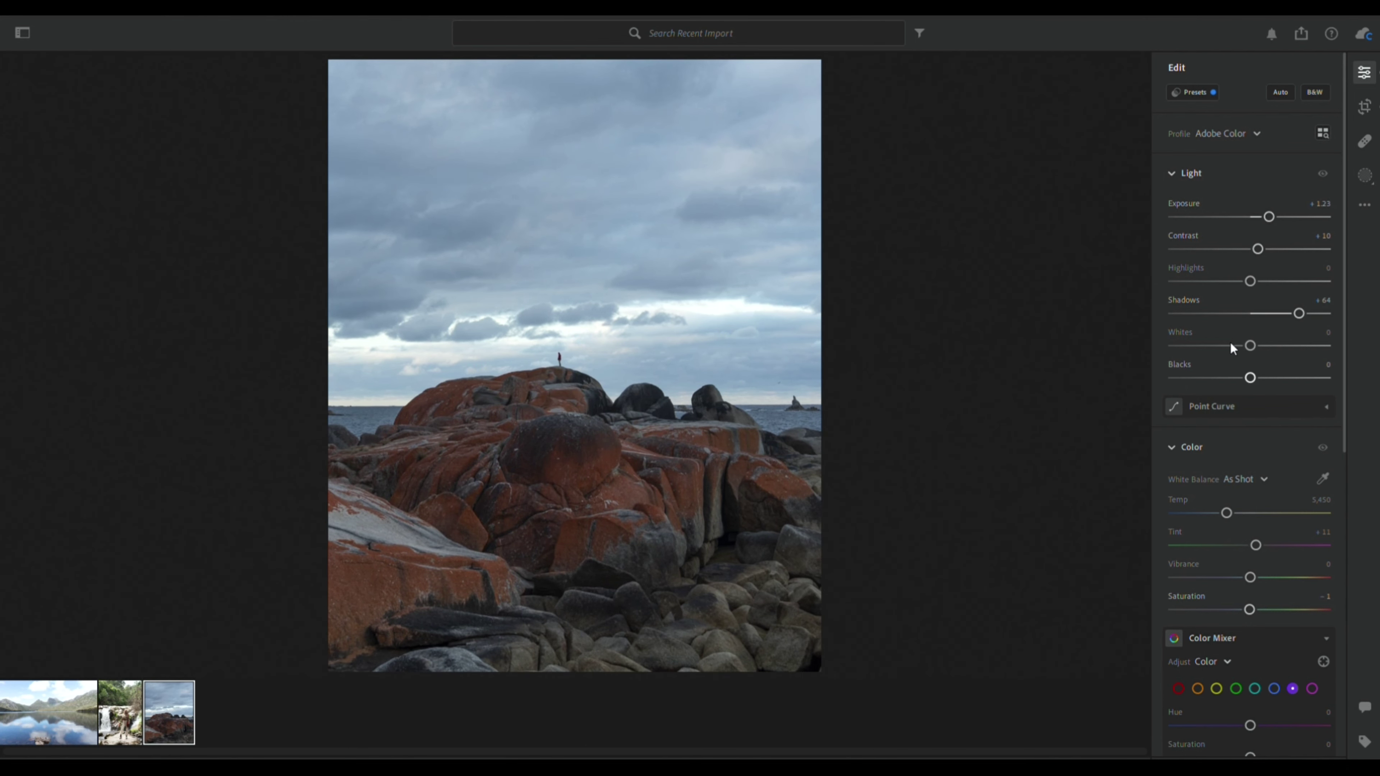
click(578, 462)
click(578, 462)
drag(1249, 266, 1218, 270)
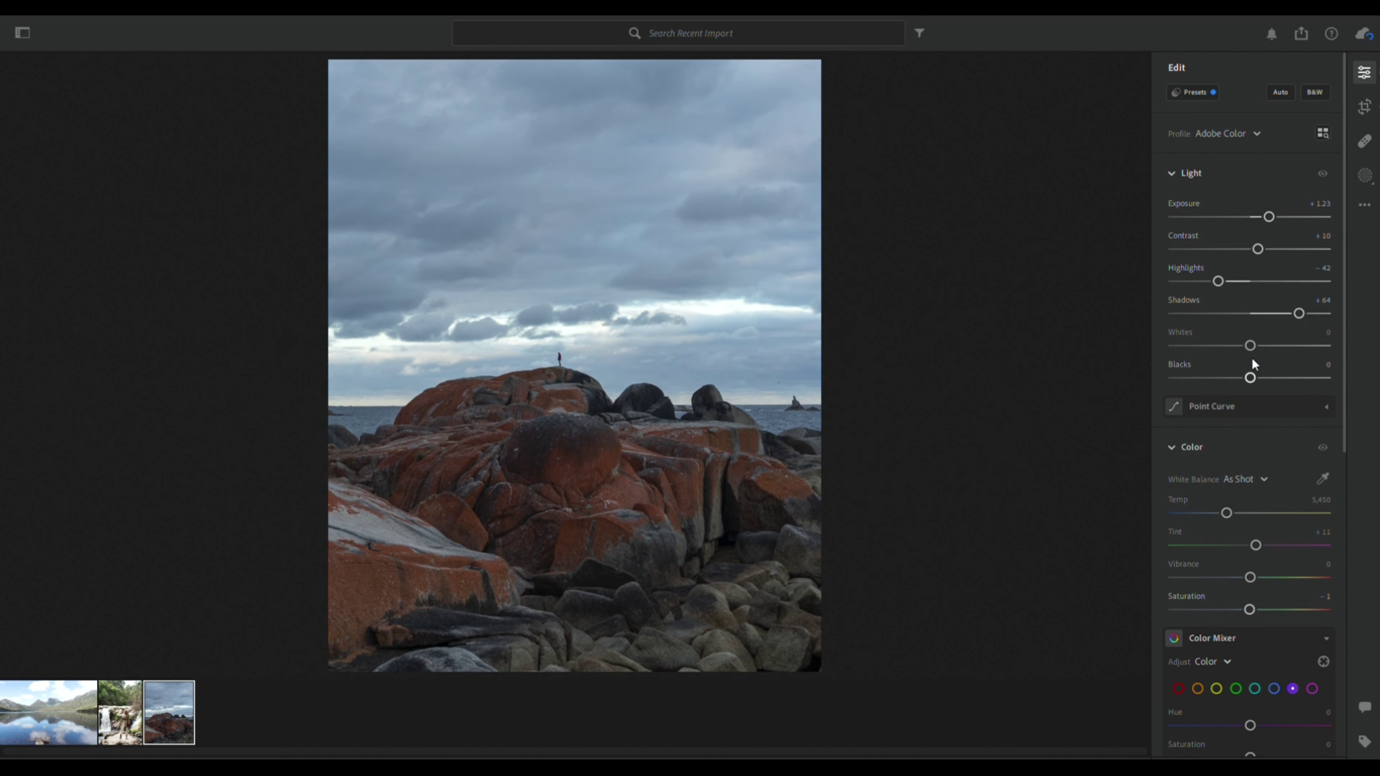
drag(1252, 358, 1311, 365)
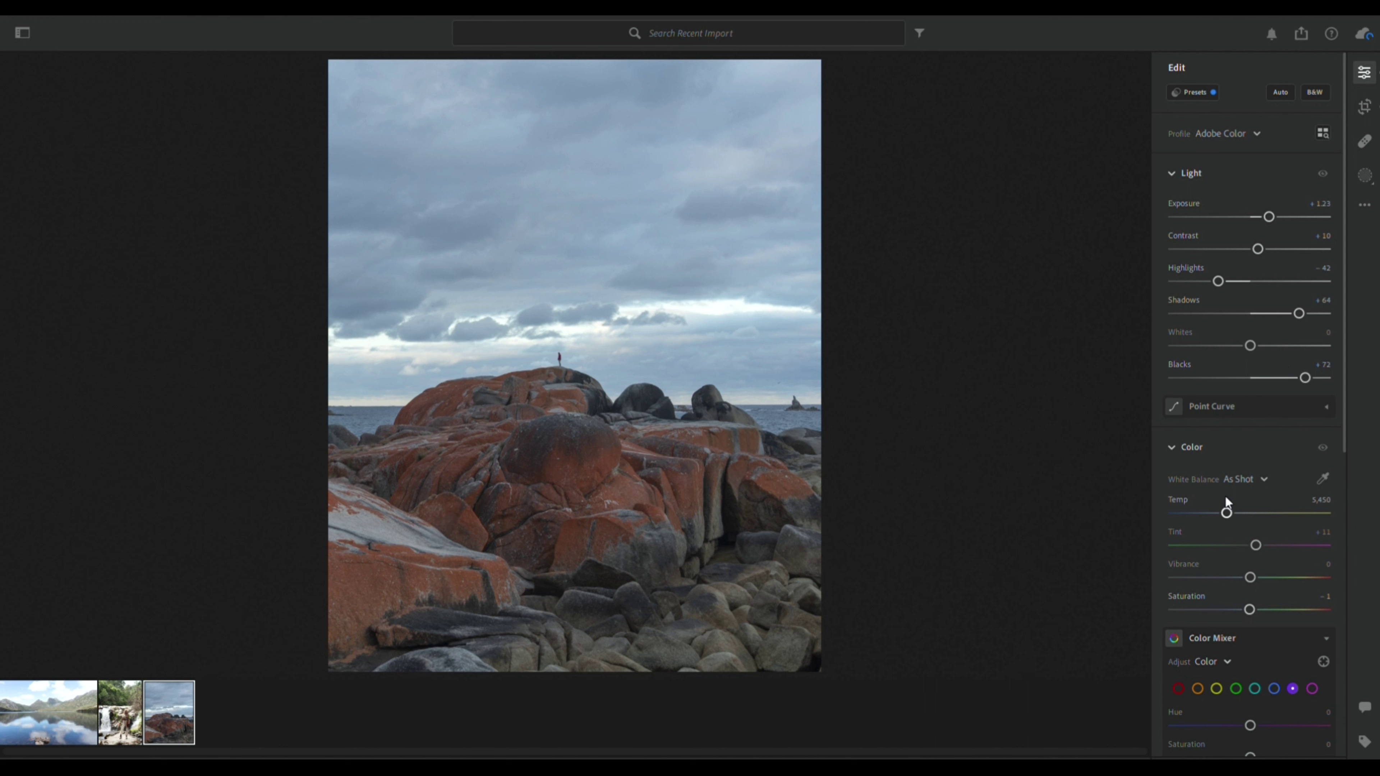
scroll(1268, 558, down, 5)
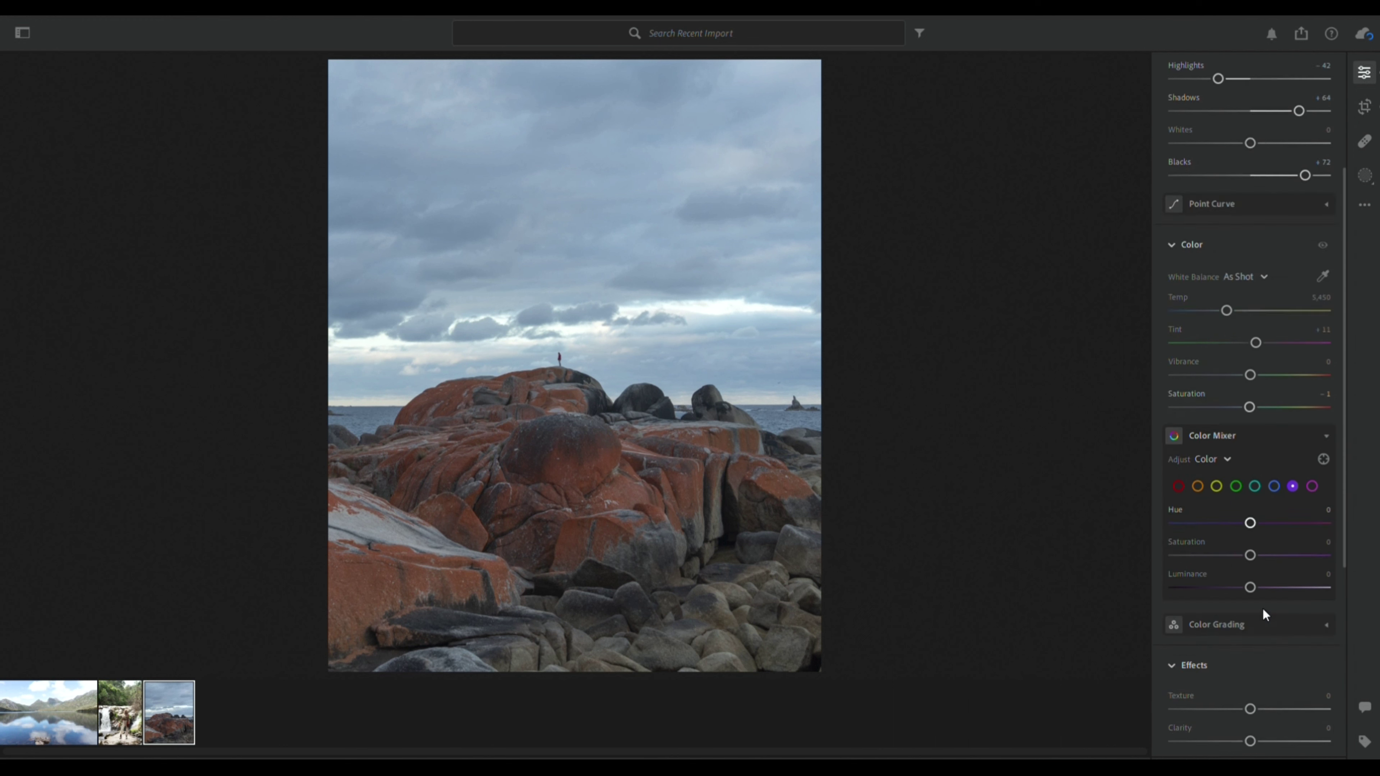
- Cut the haze across the whole coastal photo with a Dehaze of +26
scroll(1263, 608, down, 5)
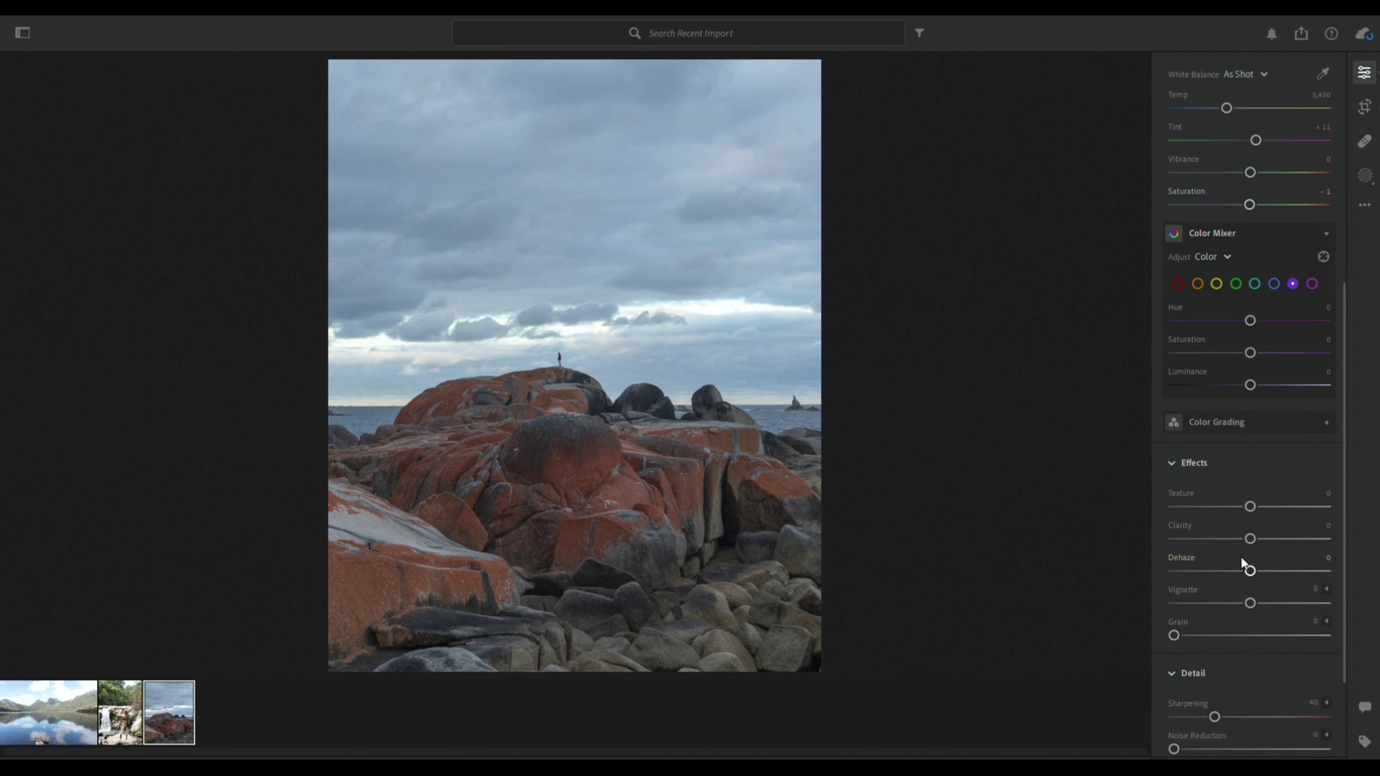
drag(1241, 558, 1270, 551)
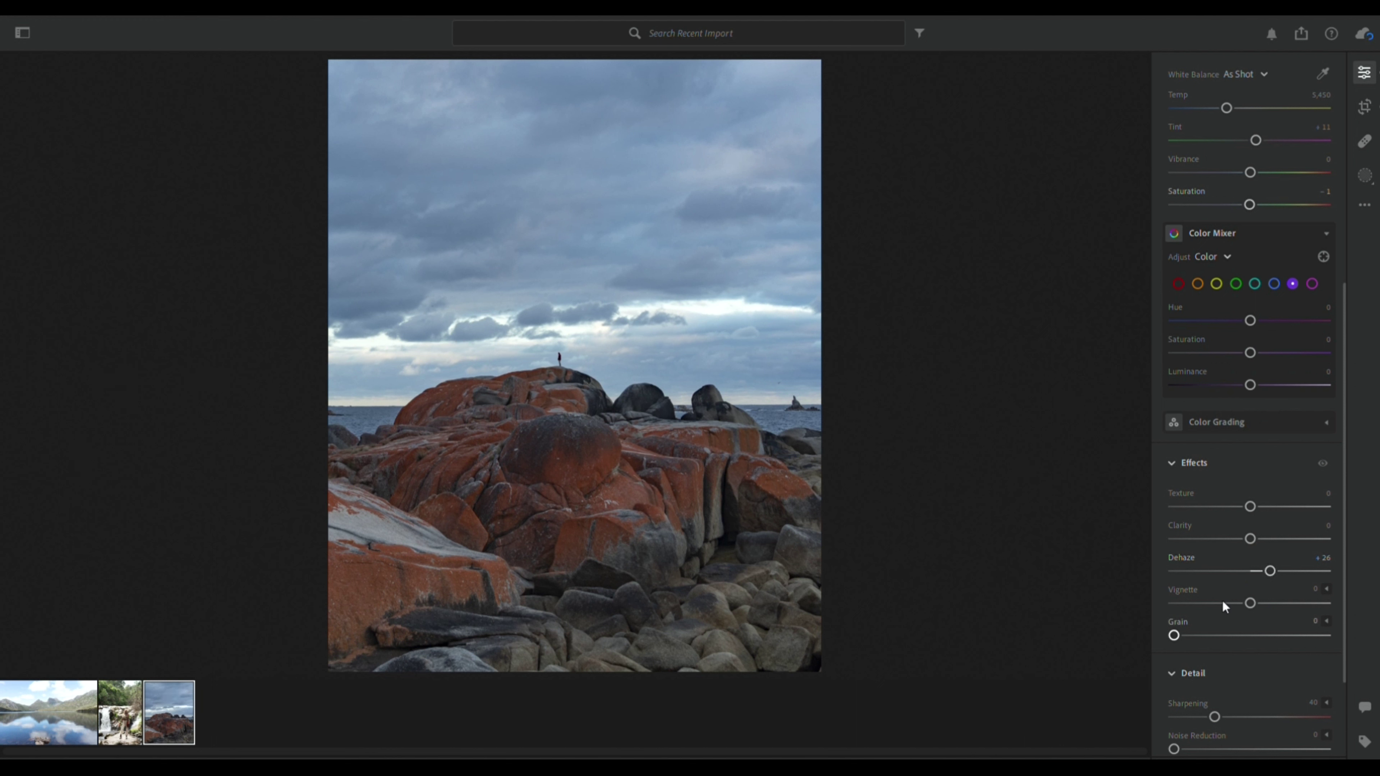
click(1368, 755)
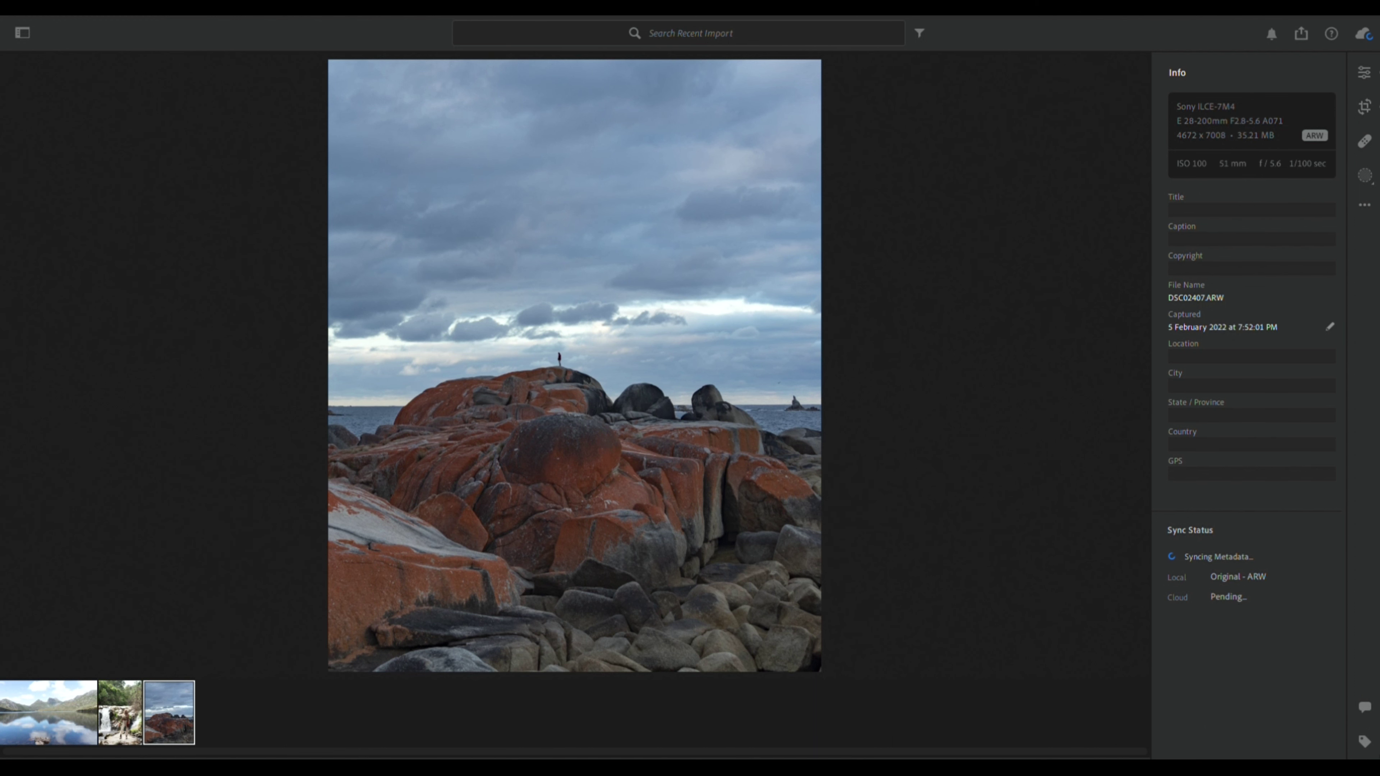
click(1365, 759)
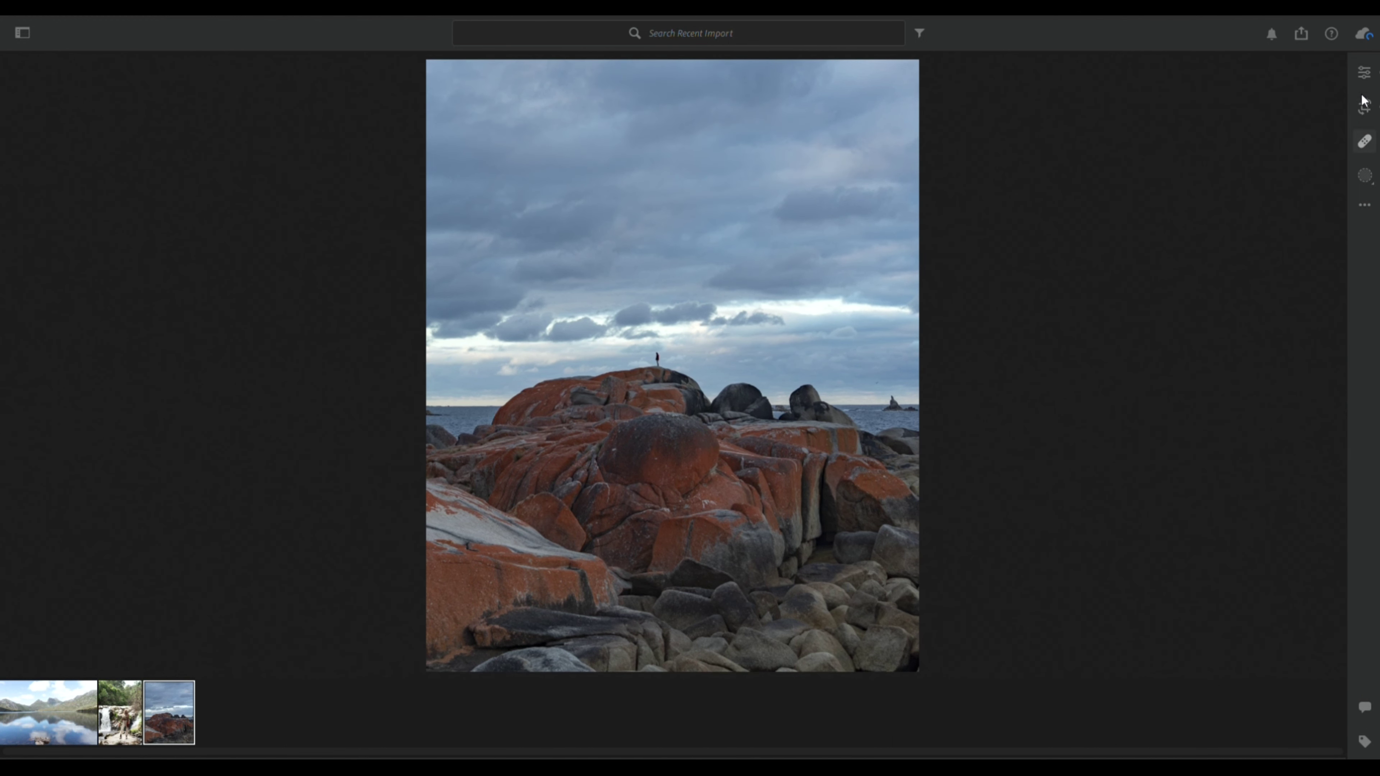
click(1365, 70)
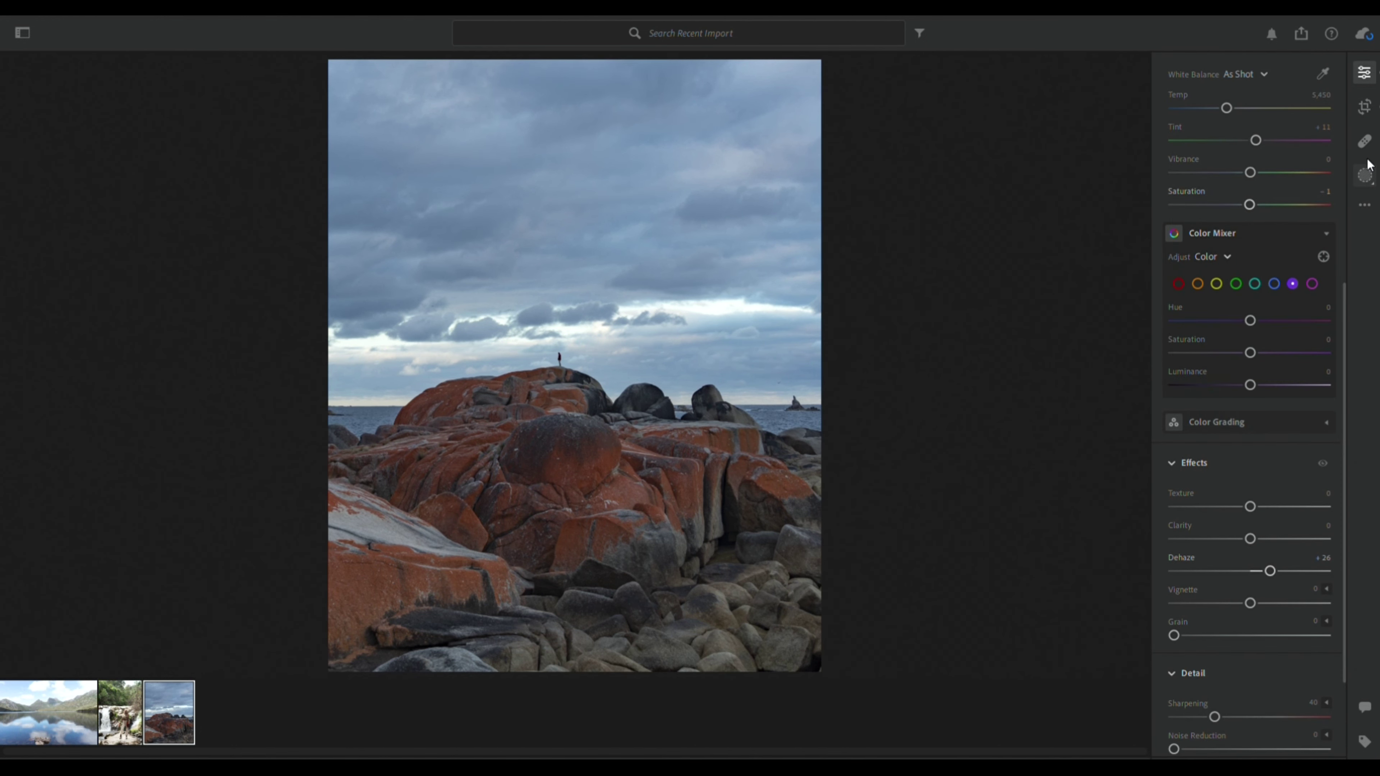
- Create a sky mask on the coastal photo and give it Exposure +0.72, Contrast +13 and Highlights -25
click(1365, 174)
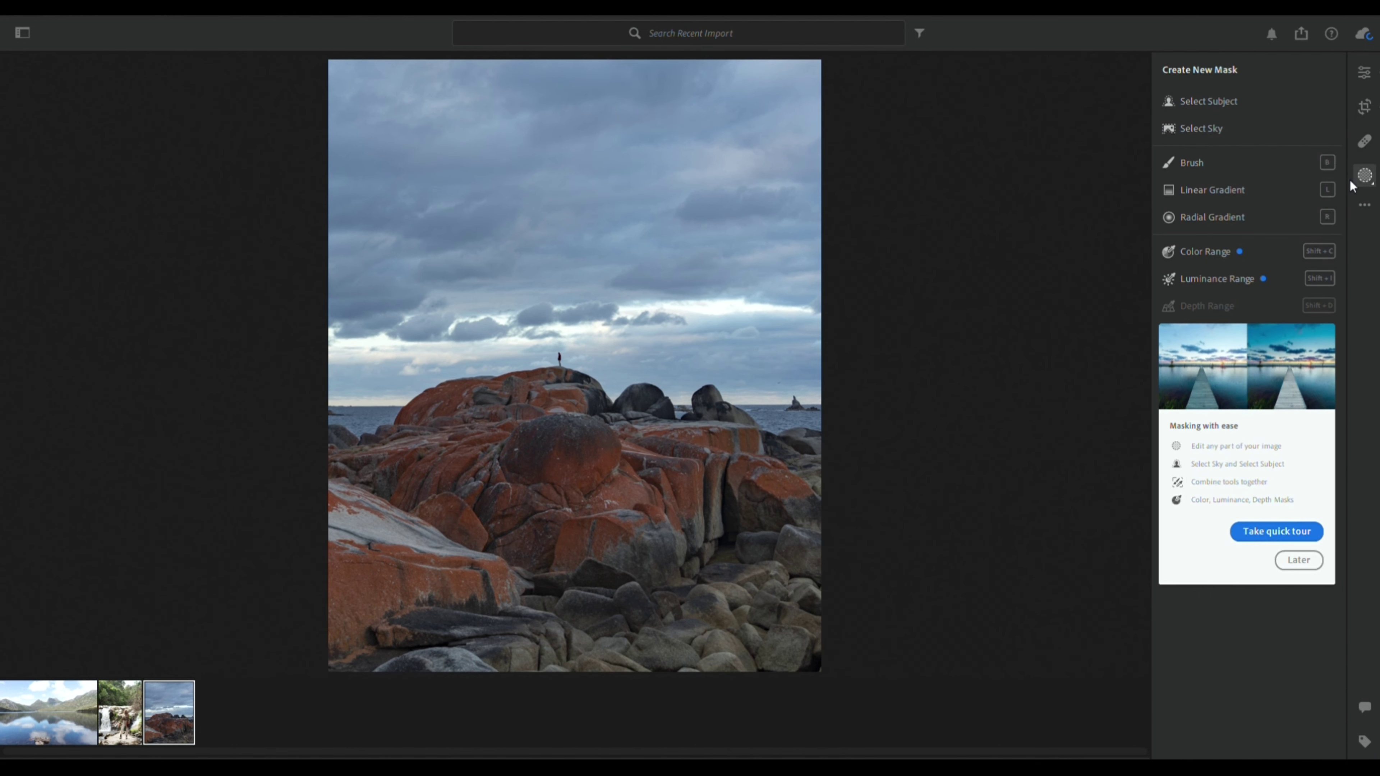
click(1219, 127)
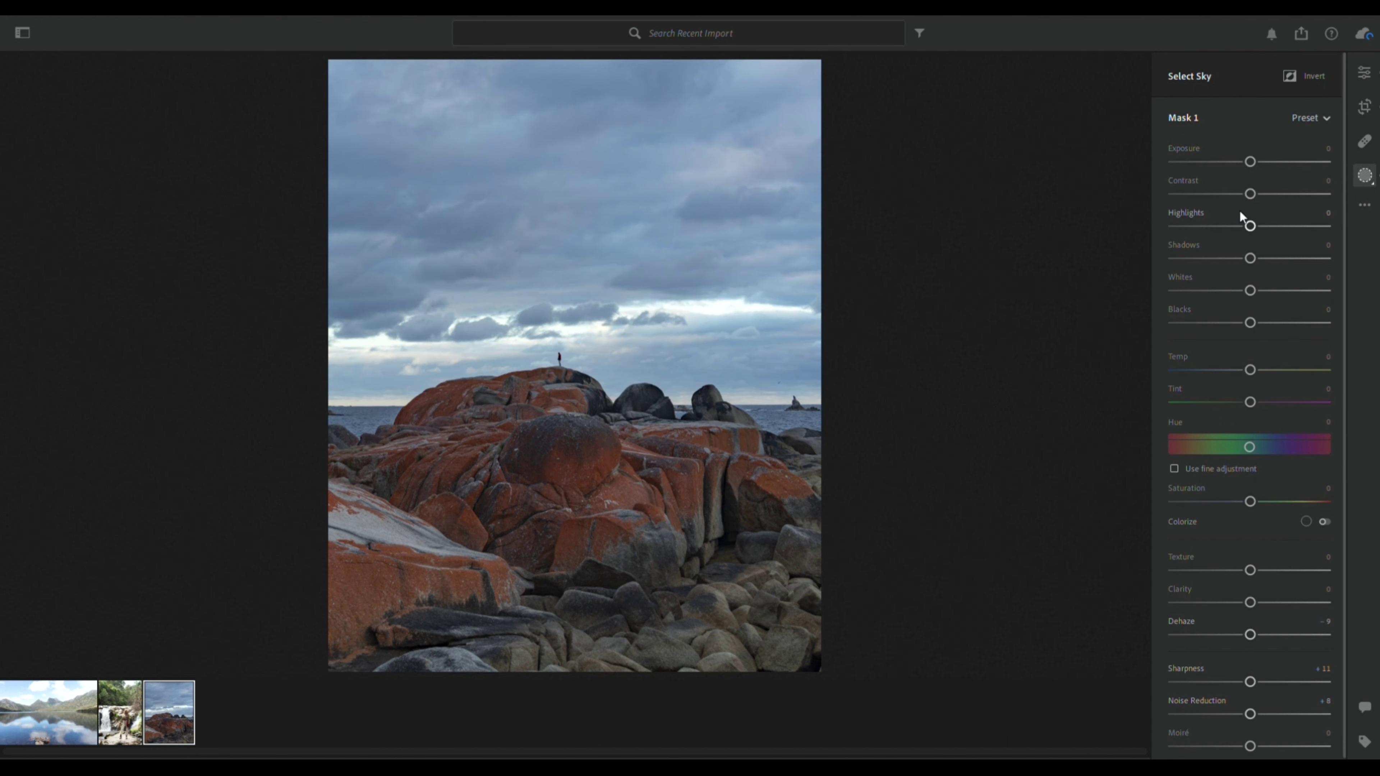
drag(1251, 191, 1265, 154)
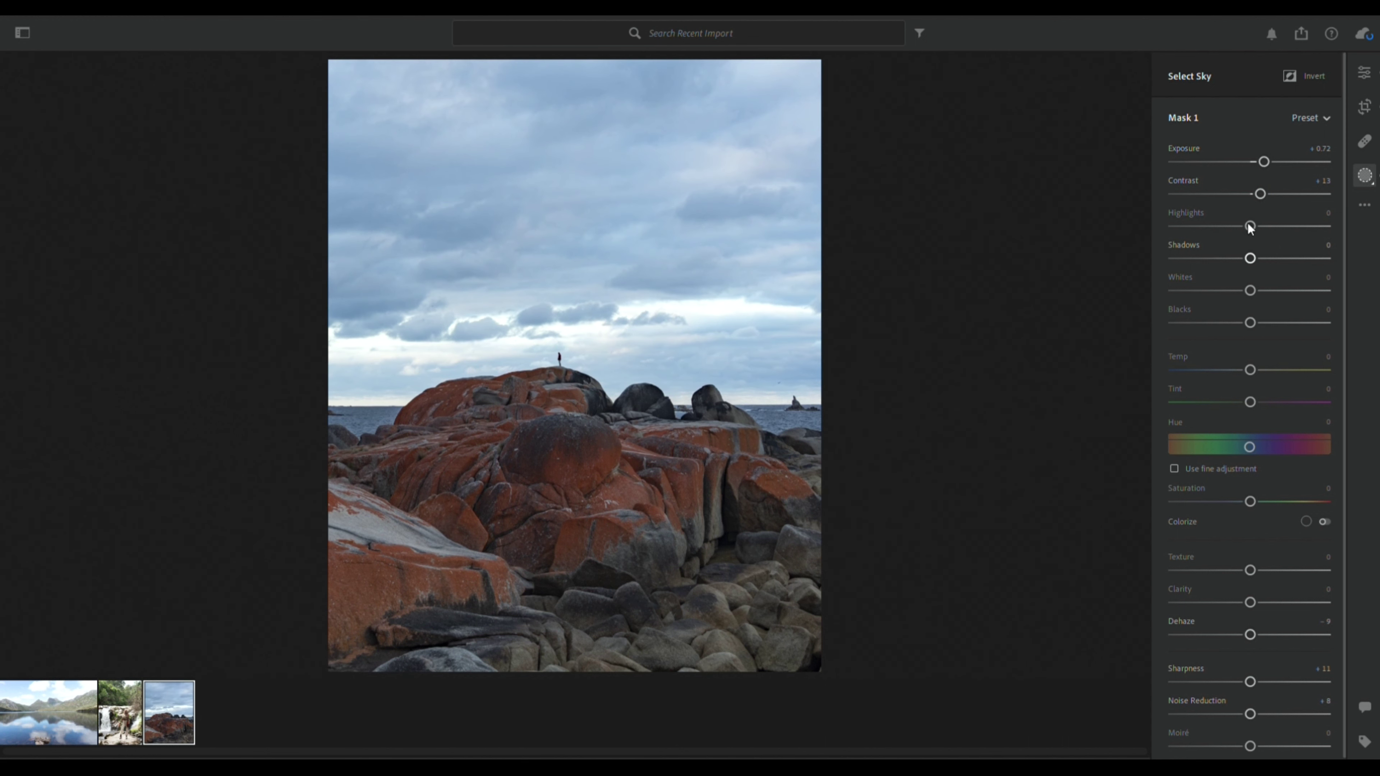
drag(1226, 217, 1230, 215)
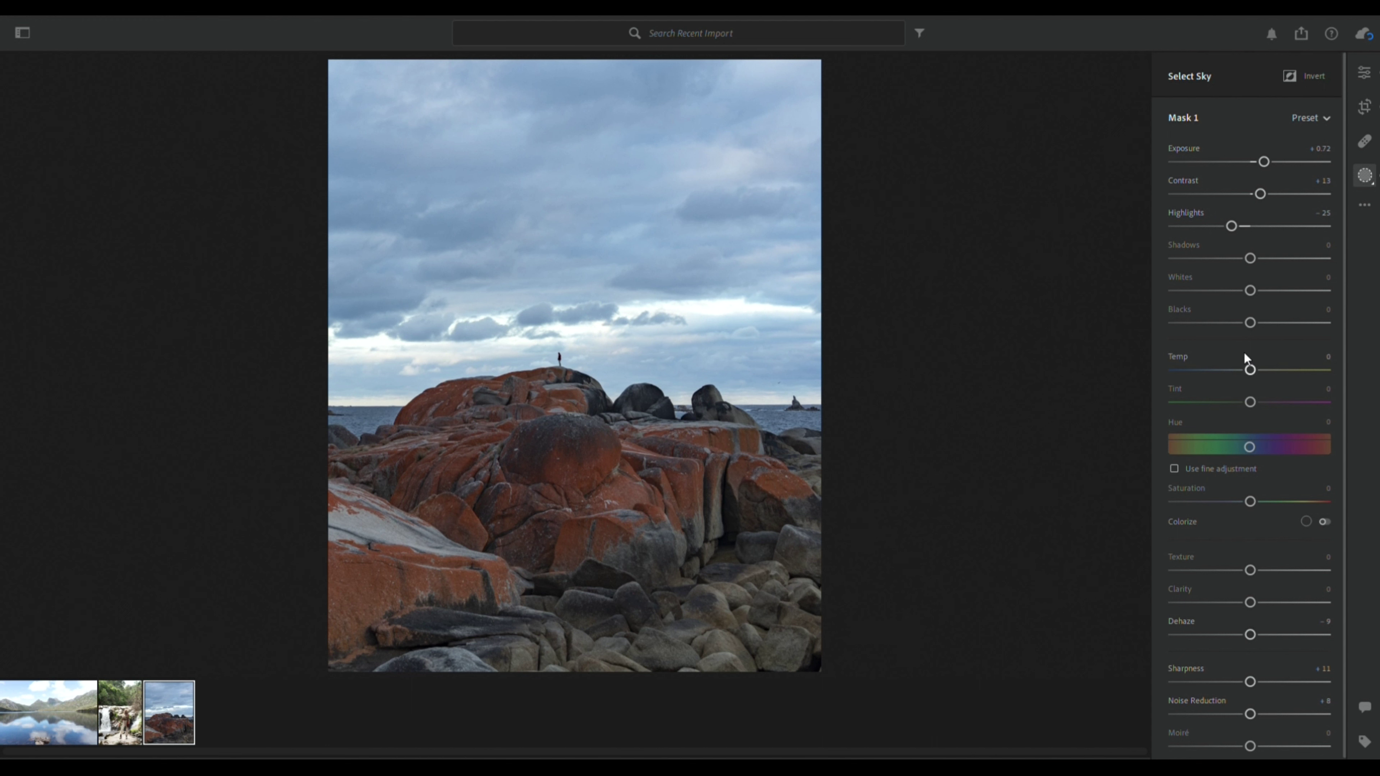
- Cool the sky mask to Temp -11 and fine-tune its Dehaze, Clarity and Texture
drag(1245, 352, 1236, 357)
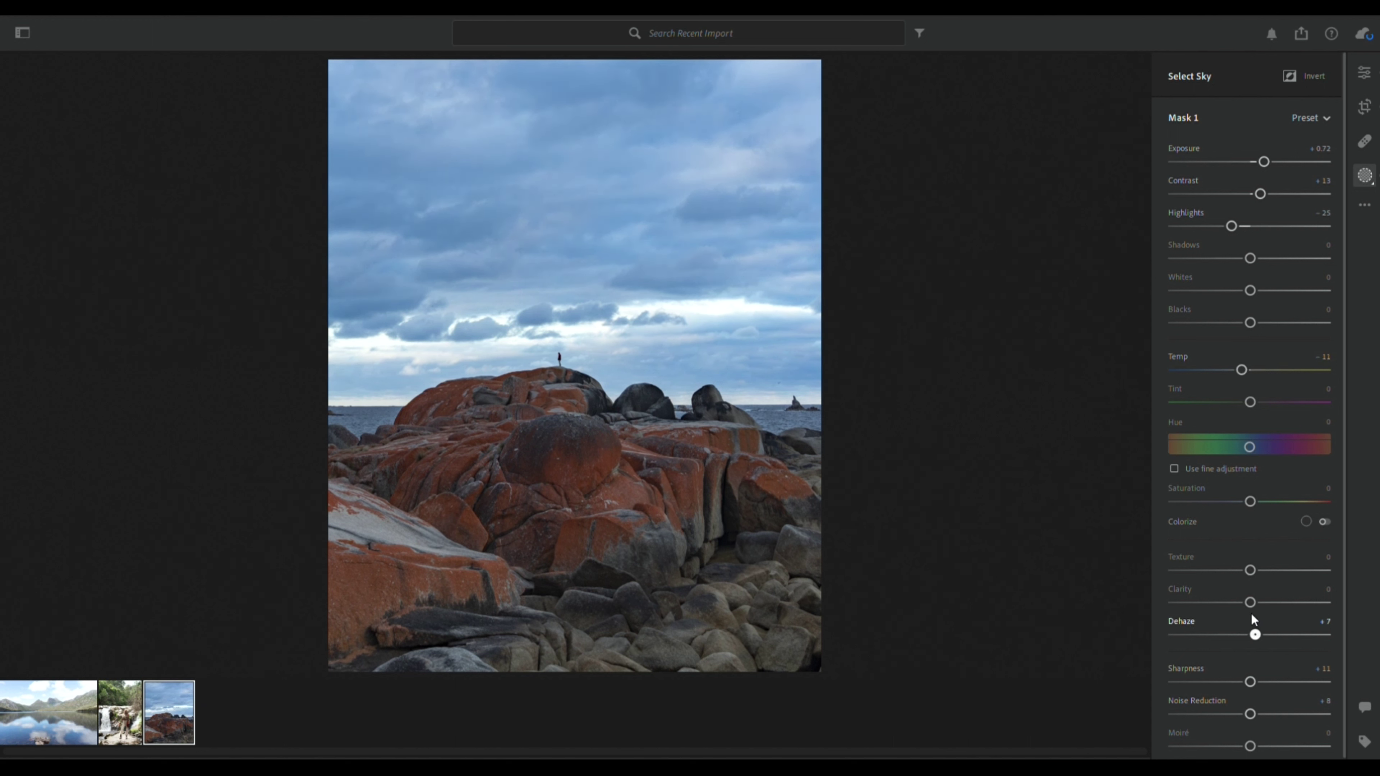
drag(1251, 613, 1249, 618)
drag(1252, 586, 1259, 587)
drag(1250, 553, 1247, 553)
- Add a new brush mask with Size 24.9 and Feather 43, and paint it over all the rocks
key(b)
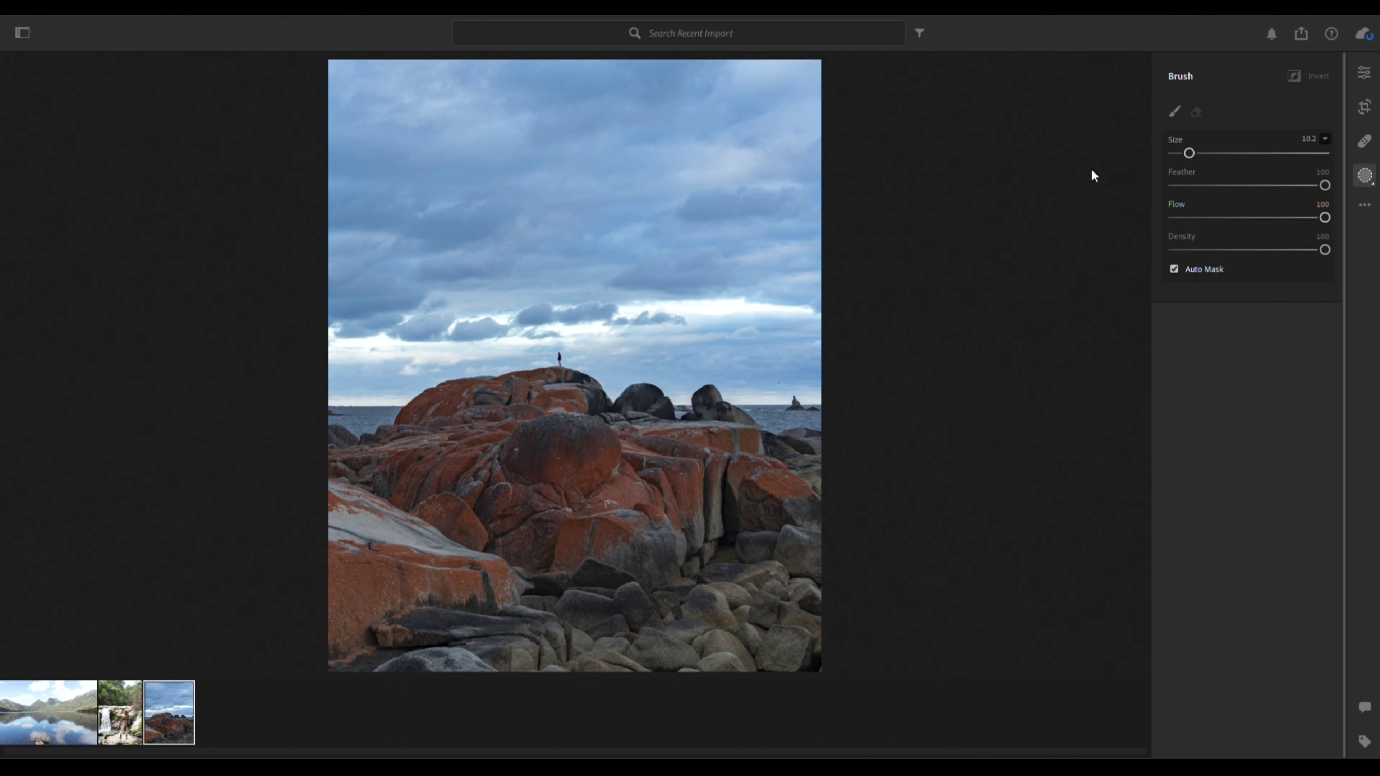
drag(1194, 143, 1210, 139)
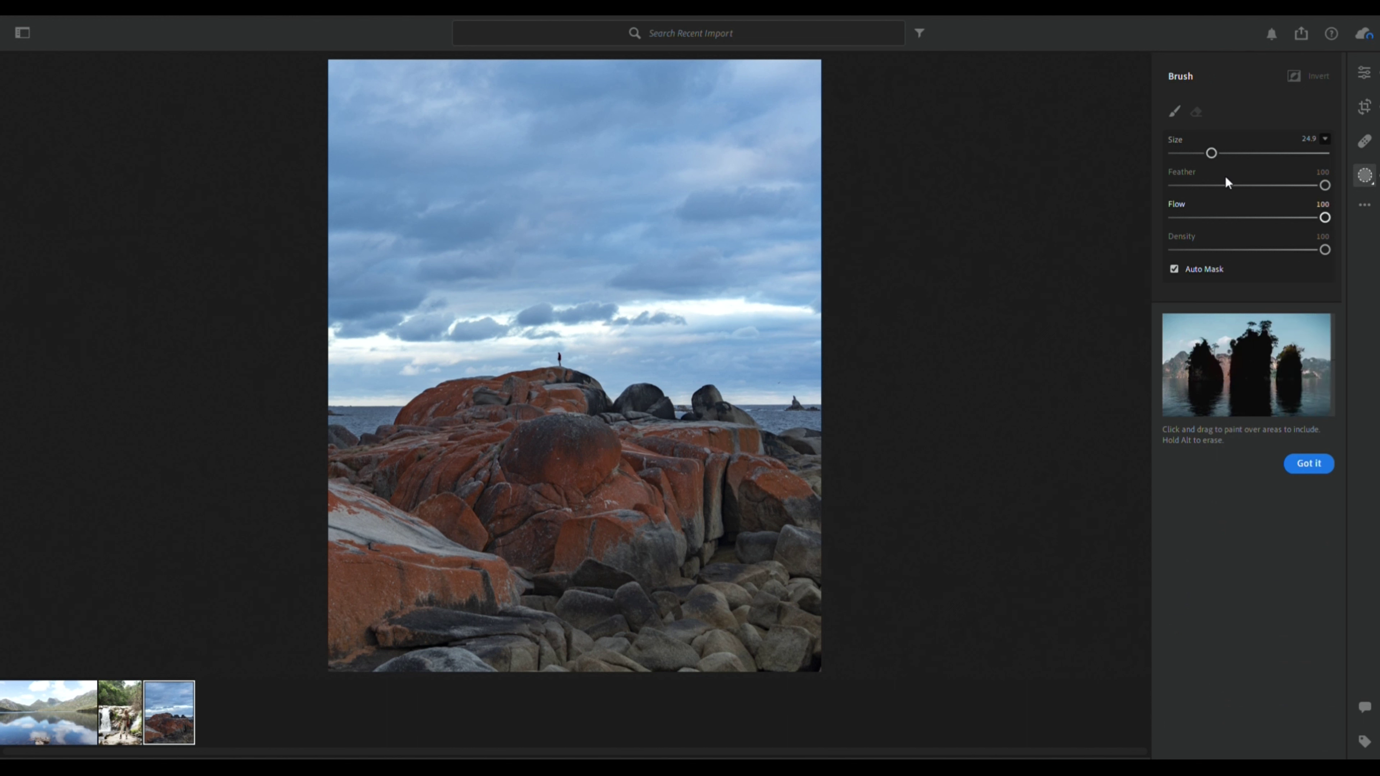
drag(1324, 170, 1239, 168)
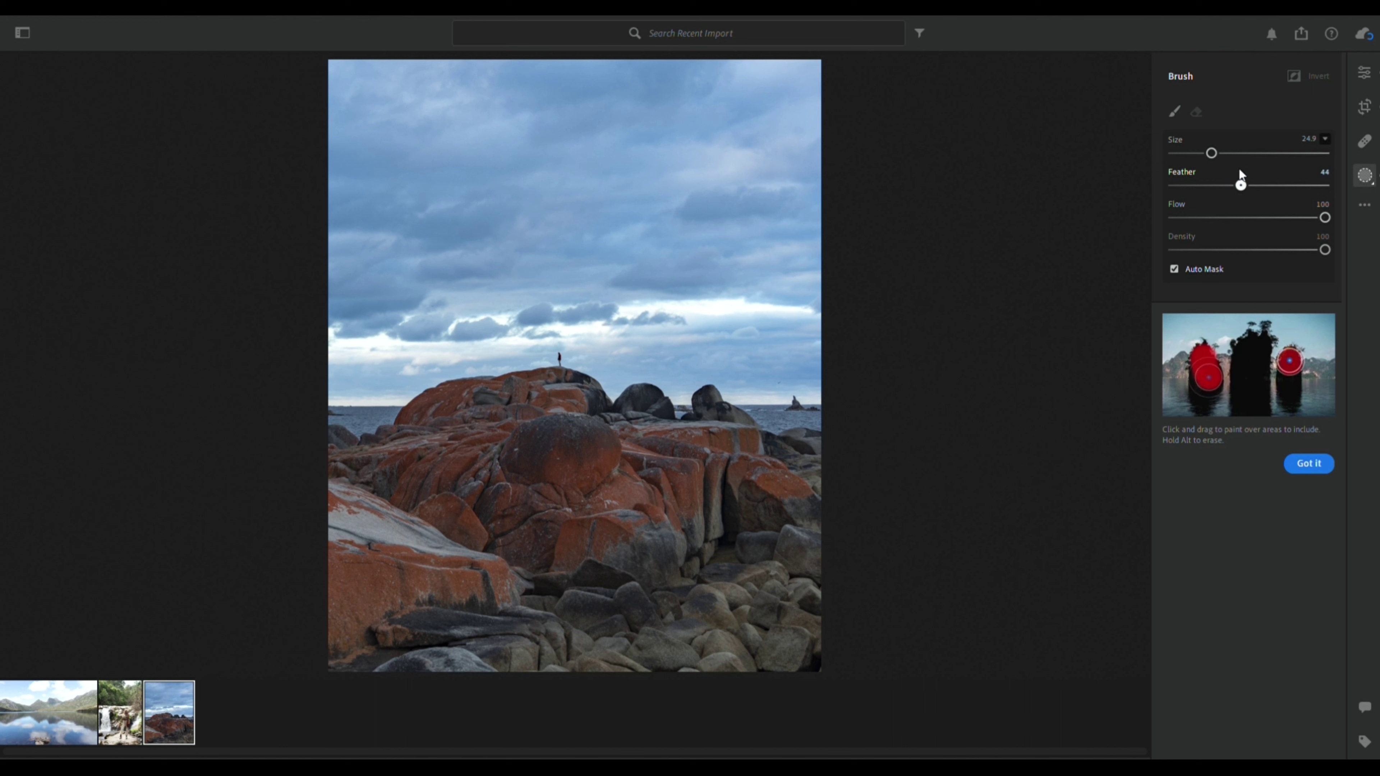
mouse_move(788, 538)
mouse_down()
mouse_move(539, 740)
mouse_move(415, 717)
mouse_move(592, 585)
mouse_move(468, 570)
mouse_move(609, 529)
mouse_move(558, 515)
mouse_move(754, 524)
mouse_move(830, 586)
mouse_move(854, 564)
mouse_move(776, 540)
mouse_move(649, 580)
mouse_move(473, 590)
mouse_move(401, 571)
mouse_move(425, 604)
mouse_move(746, 564)
mouse_move(857, 566)
mouse_move(819, 667)
mouse_up()
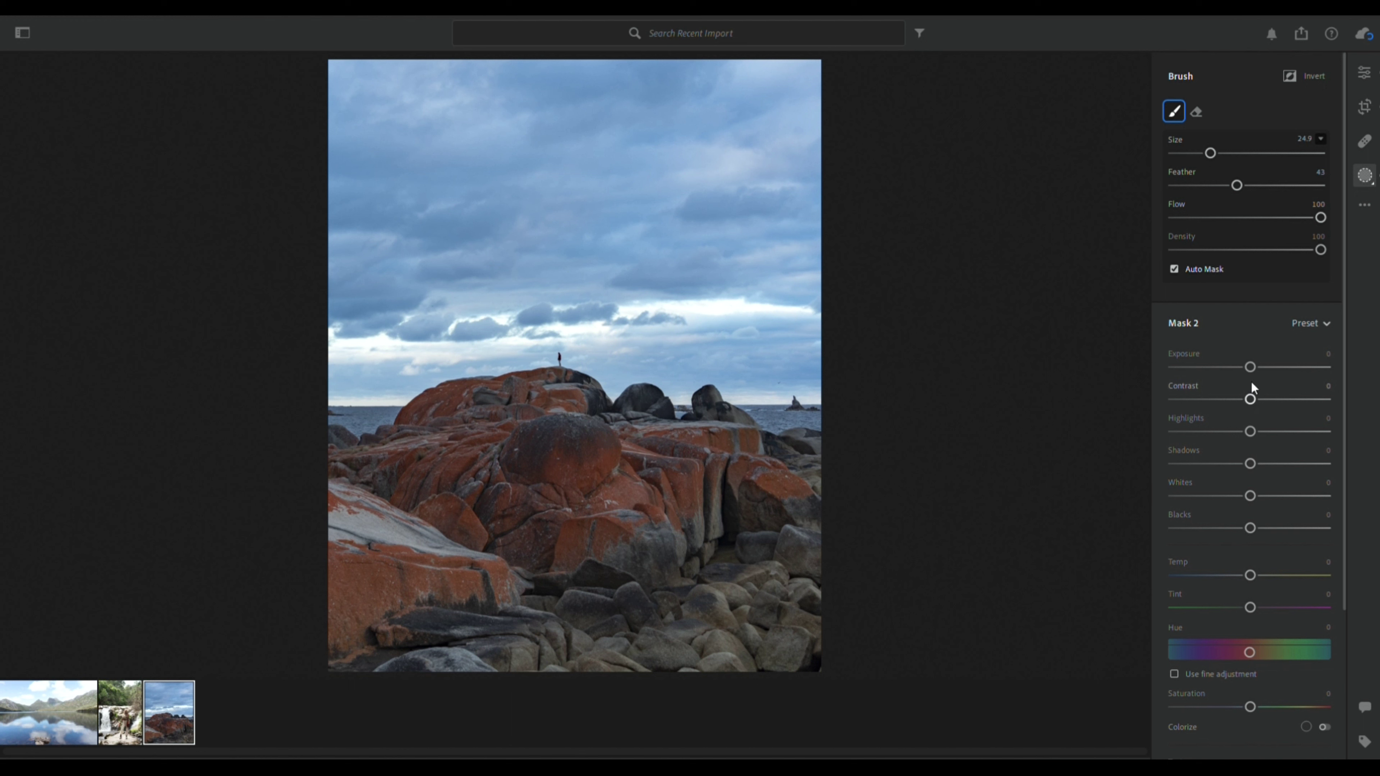
- Brighten and warm the painted rocks with Exposure +0.92, Contrast +16, Blacks -23 and Temp +10
drag(1250, 353, 1265, 353)
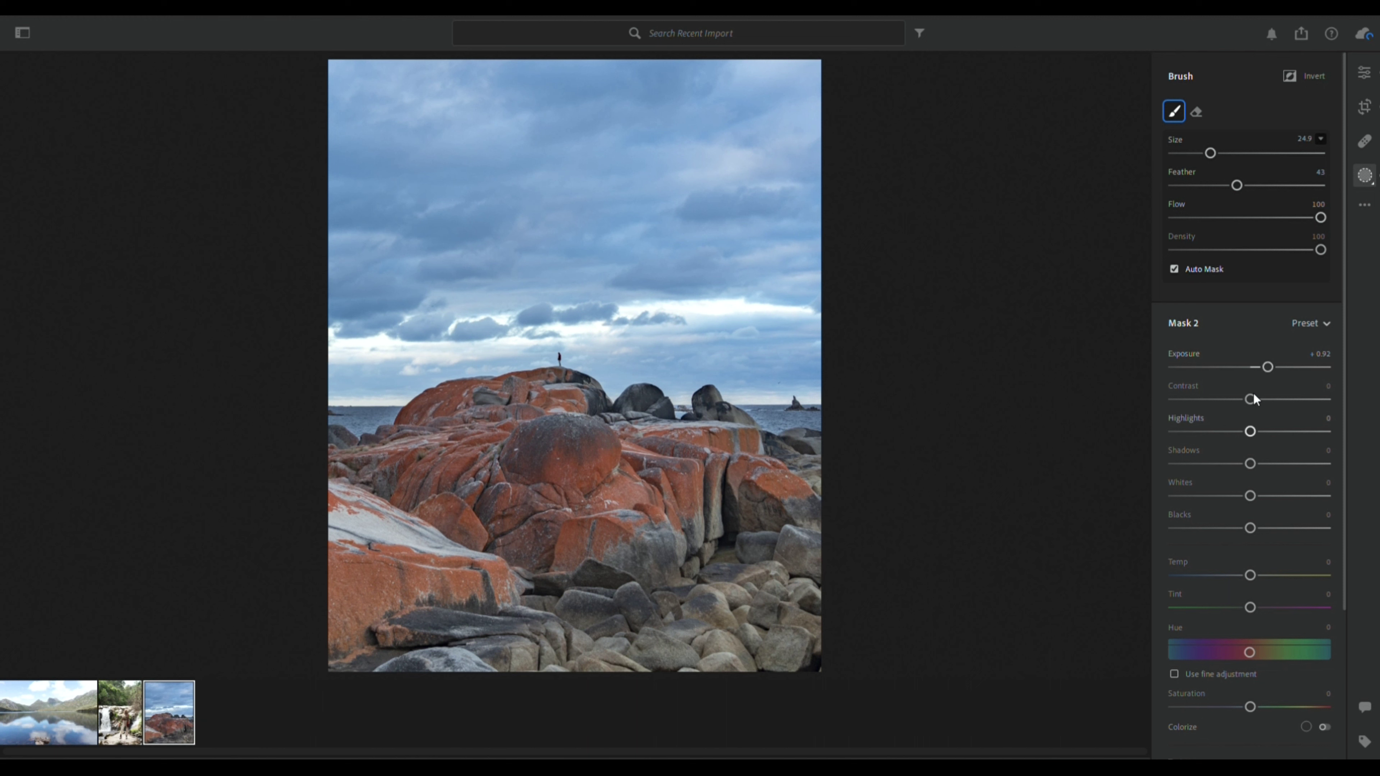
mouse_move(1250, 398)
mouse_down()
mouse_move(1252, 378)
mouse_move(1264, 380)
mouse_up()
drag(1249, 511, 1229, 513)
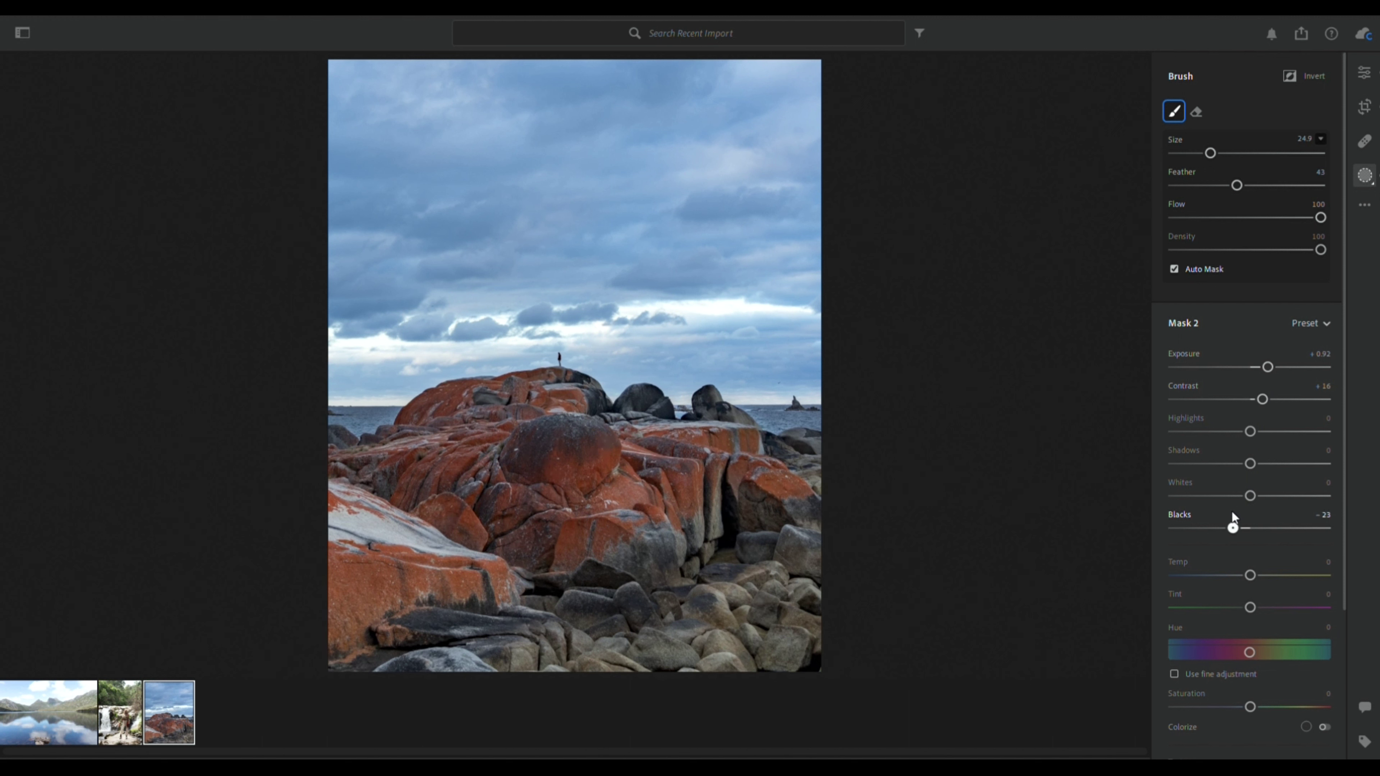
scroll(1228, 517, down, 2)
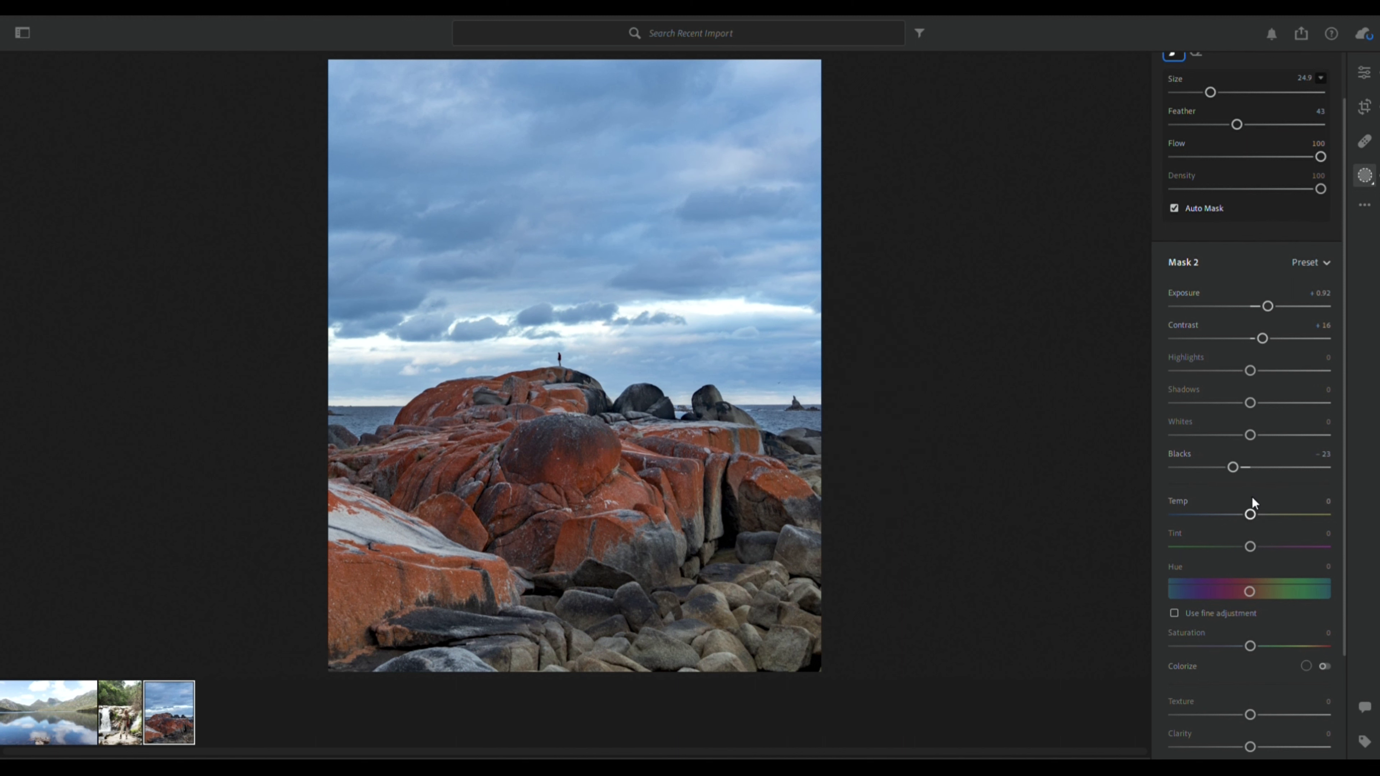
drag(1251, 496, 1259, 496)
scroll(1329, 499, up, 2)
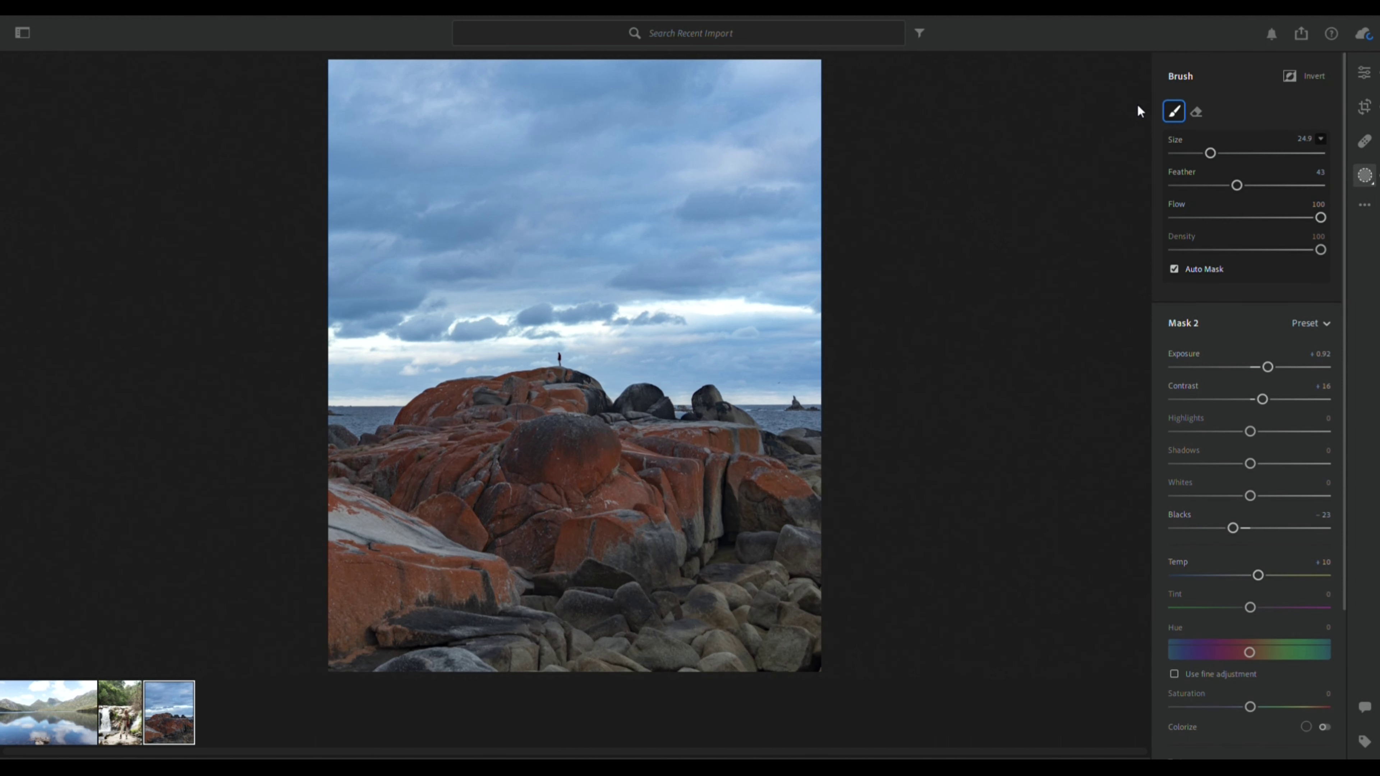
- Bring out detail in the rocks mask with Dehaze +11 and Sharpness +14
scroll(1273, 548, down, 6)
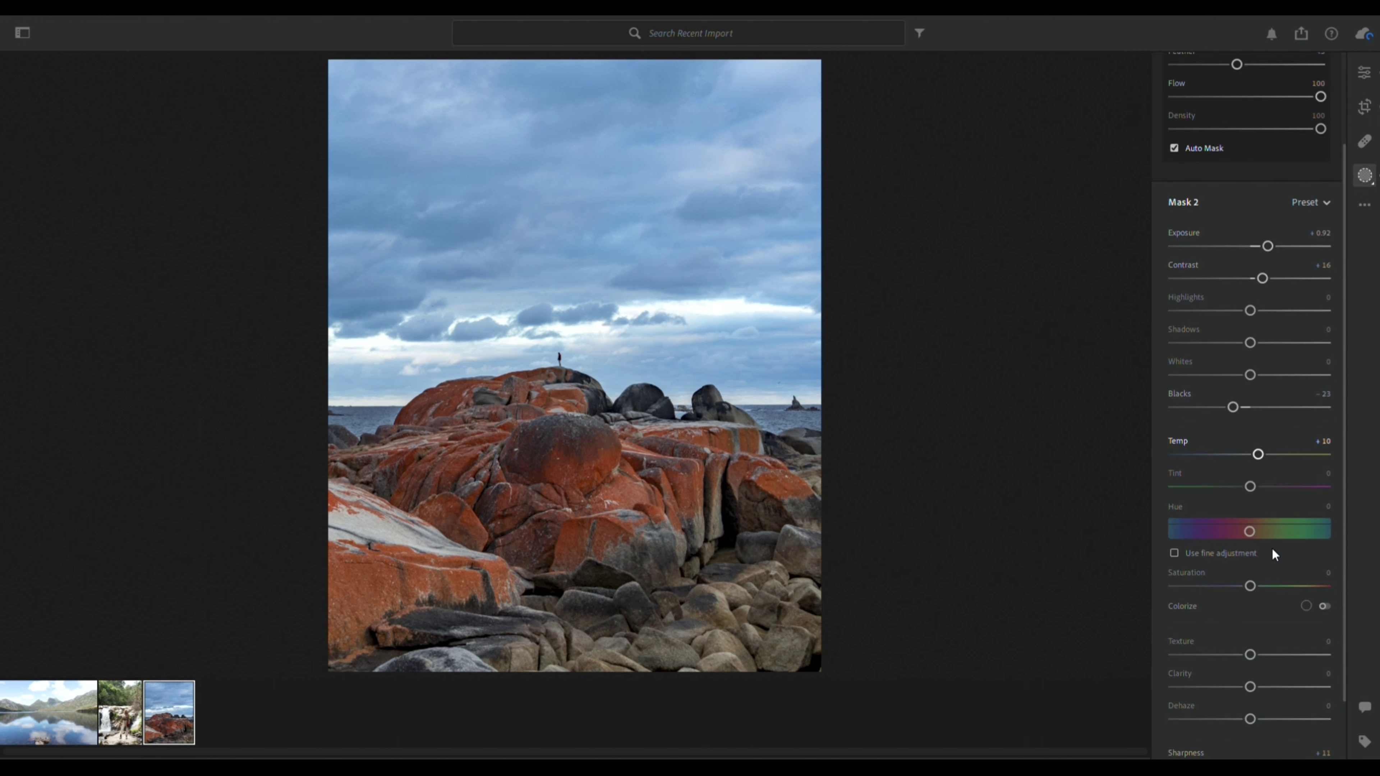
scroll(1273, 548, down, 2)
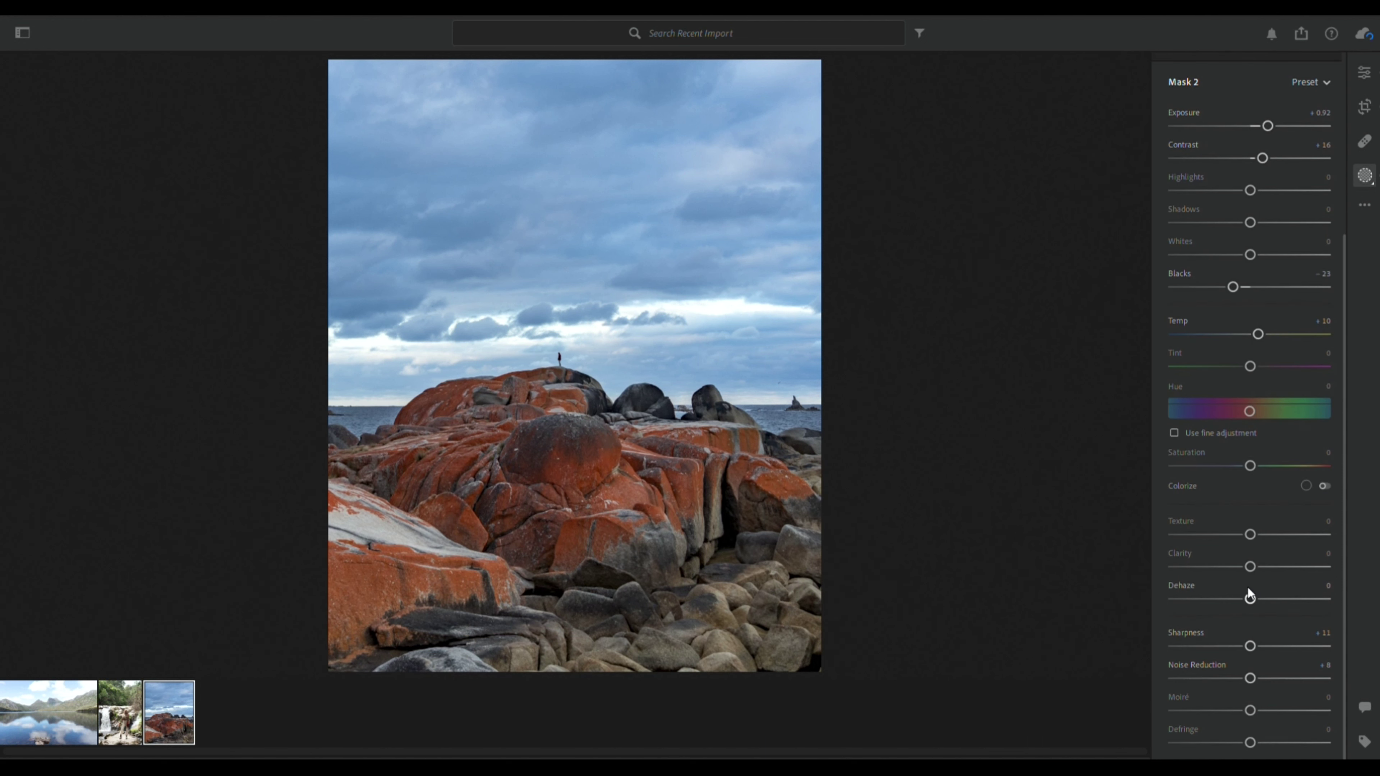
drag(1248, 579, 1257, 584)
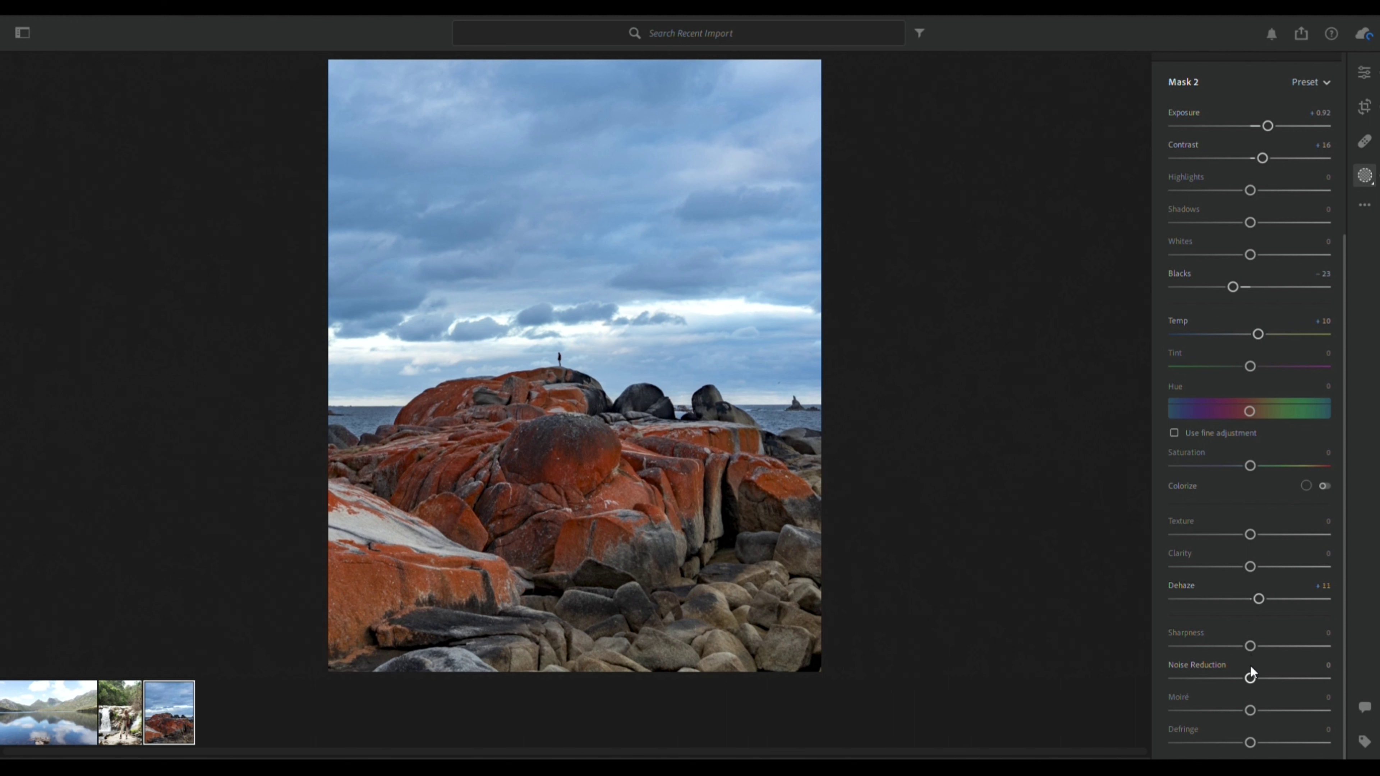
drag(1251, 645, 1260, 635)
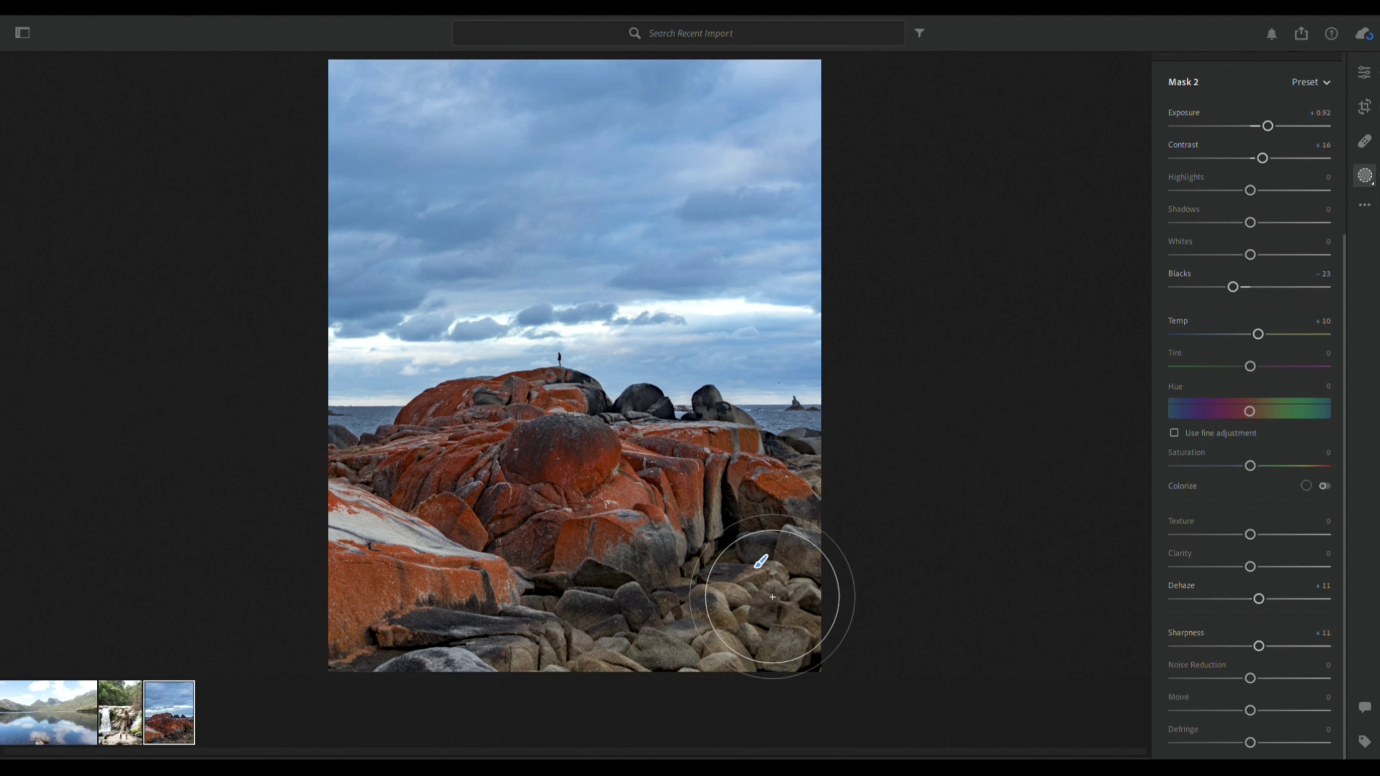
mouse_move(1258, 646)
mouse_down()
mouse_move(1326, 646)
mouse_move(1006, 632)
mouse_move(1326, 646)
mouse_up()
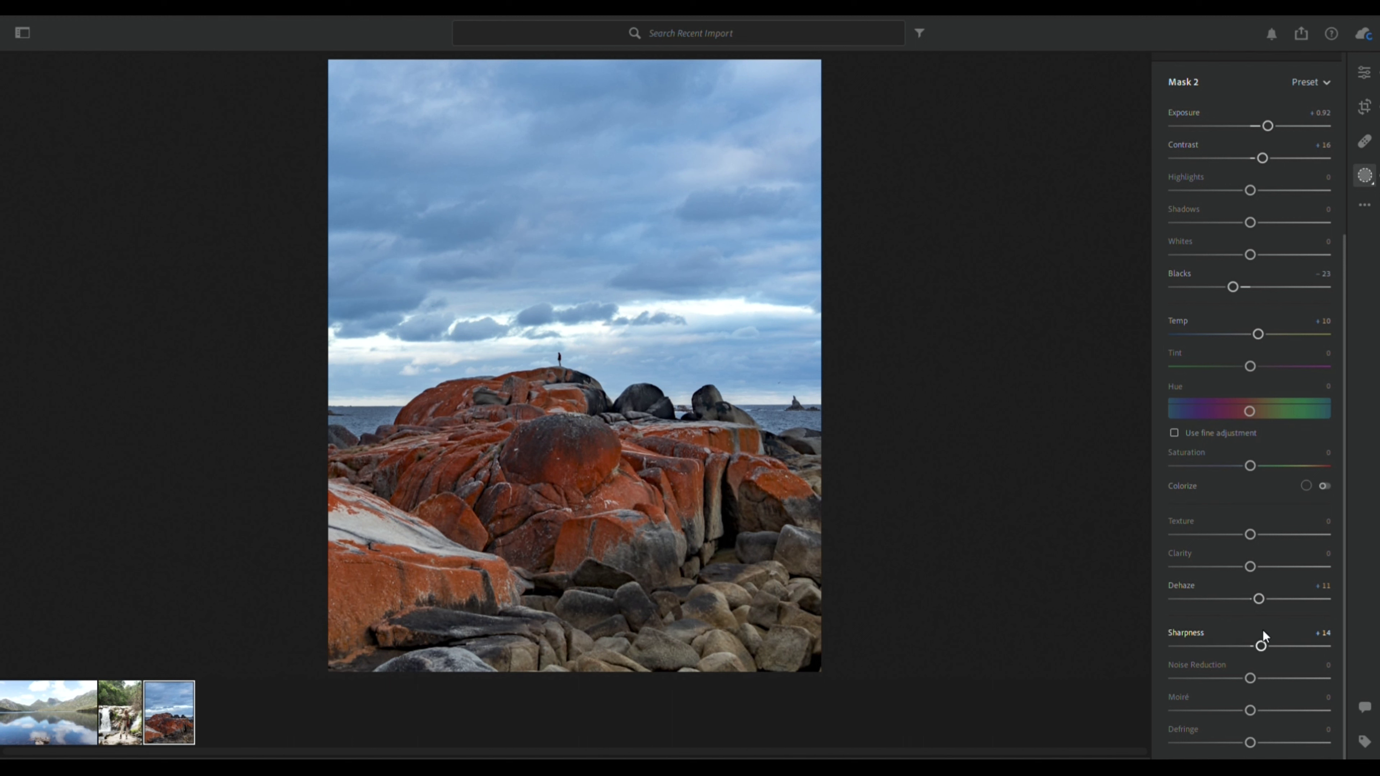
- Try shifting the rocks mask's Hue to +58.0 with fine adjustment turned on, and reset it to zero
scroll(1256, 424, up, 1)
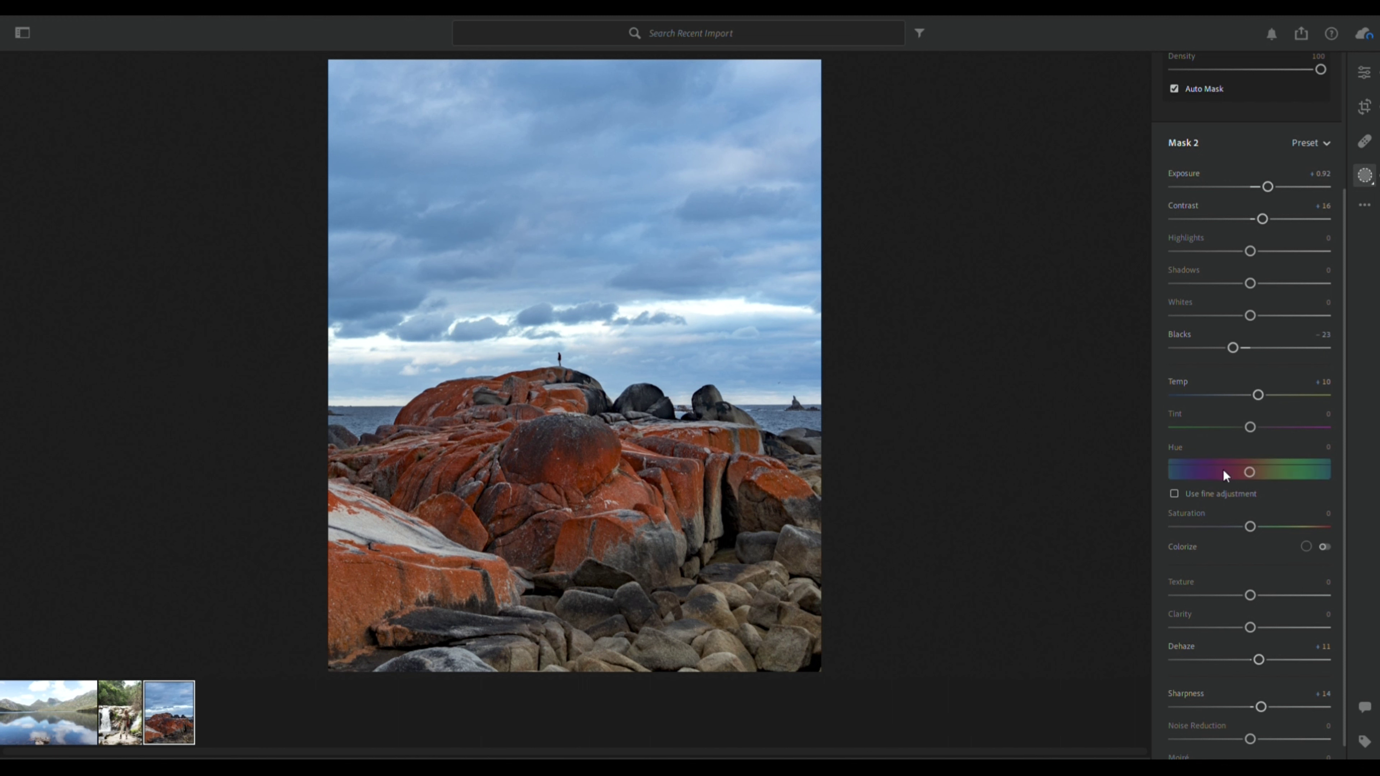
click(1224, 480)
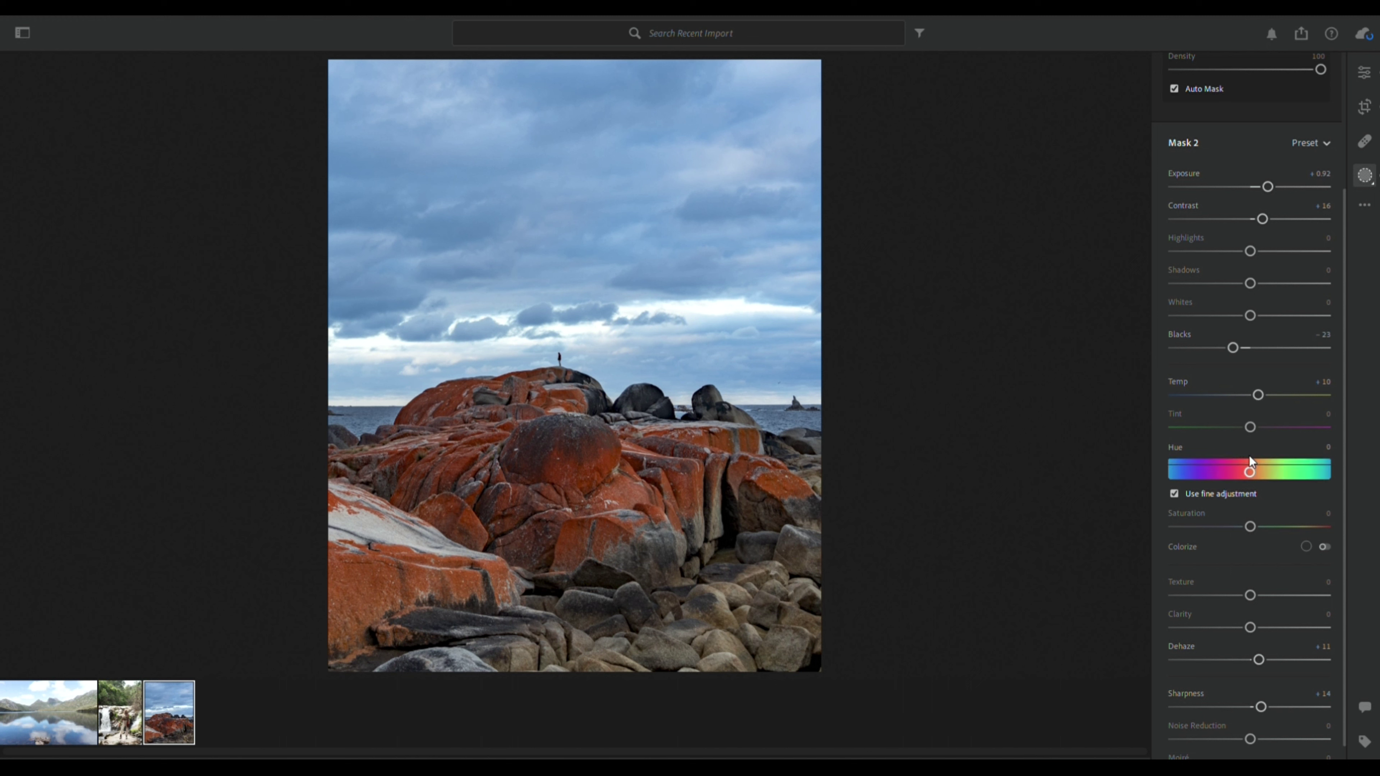
drag(1249, 455, 1312, 453)
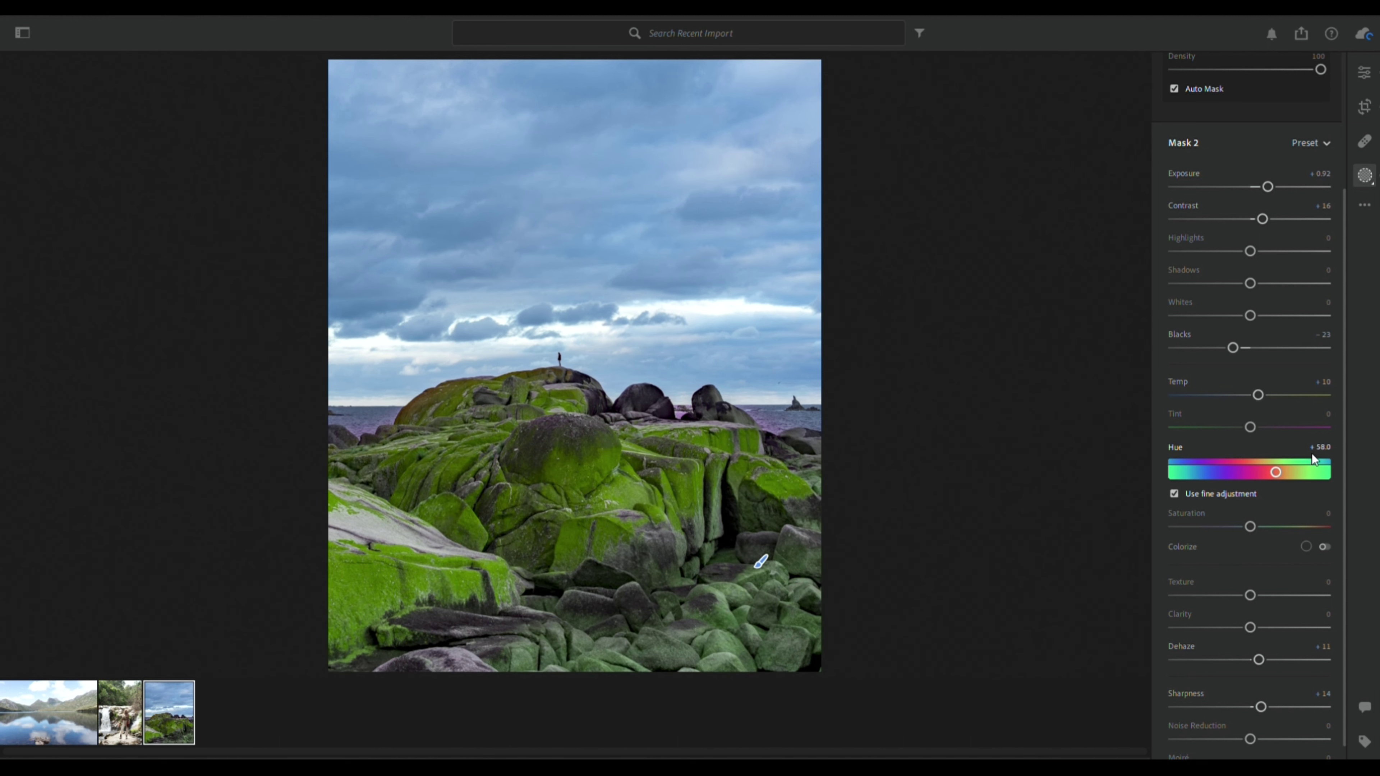
double_click(1273, 452)
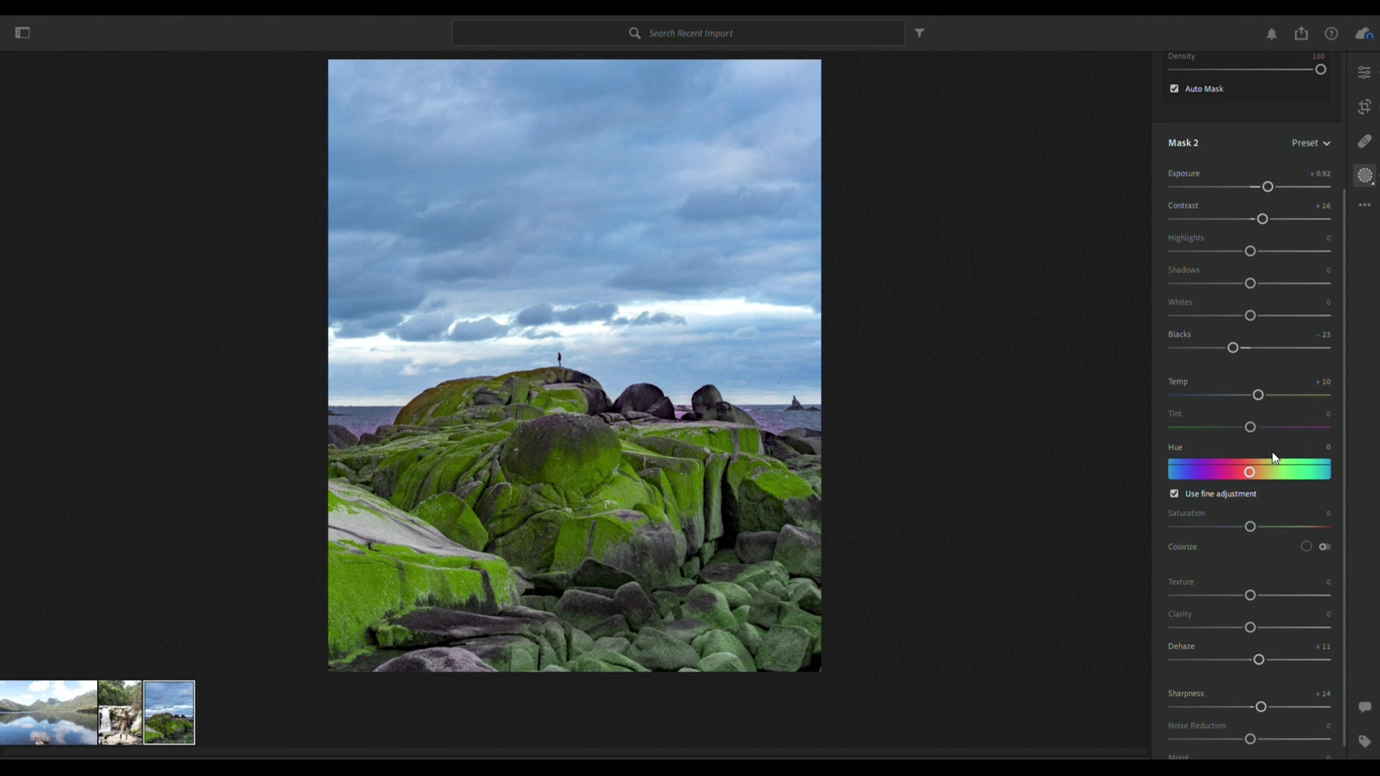
- Set the rocks mask's Hue to -0.4 and raise its Saturation slightly
click(1247, 456)
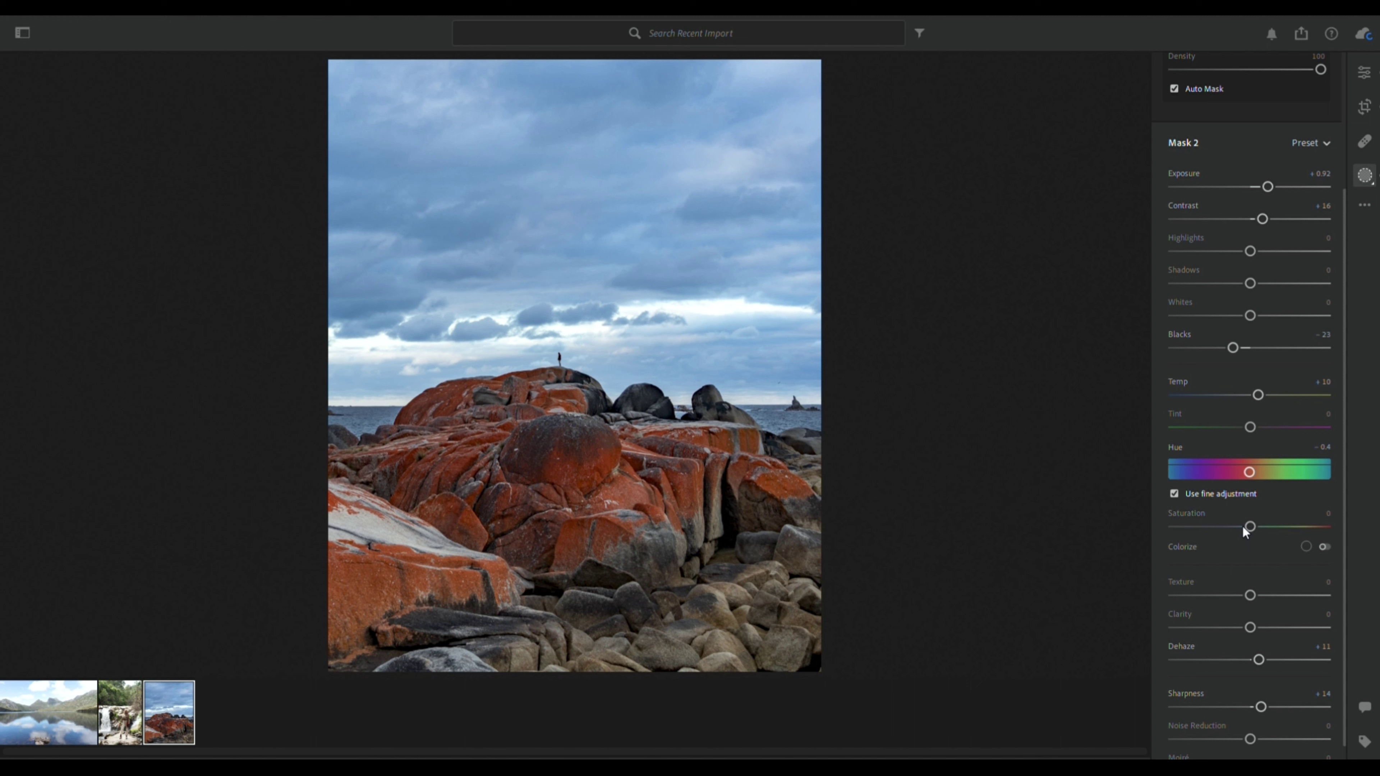
drag(1242, 525, 1262, 513)
scroll(1316, 350, up, 3)
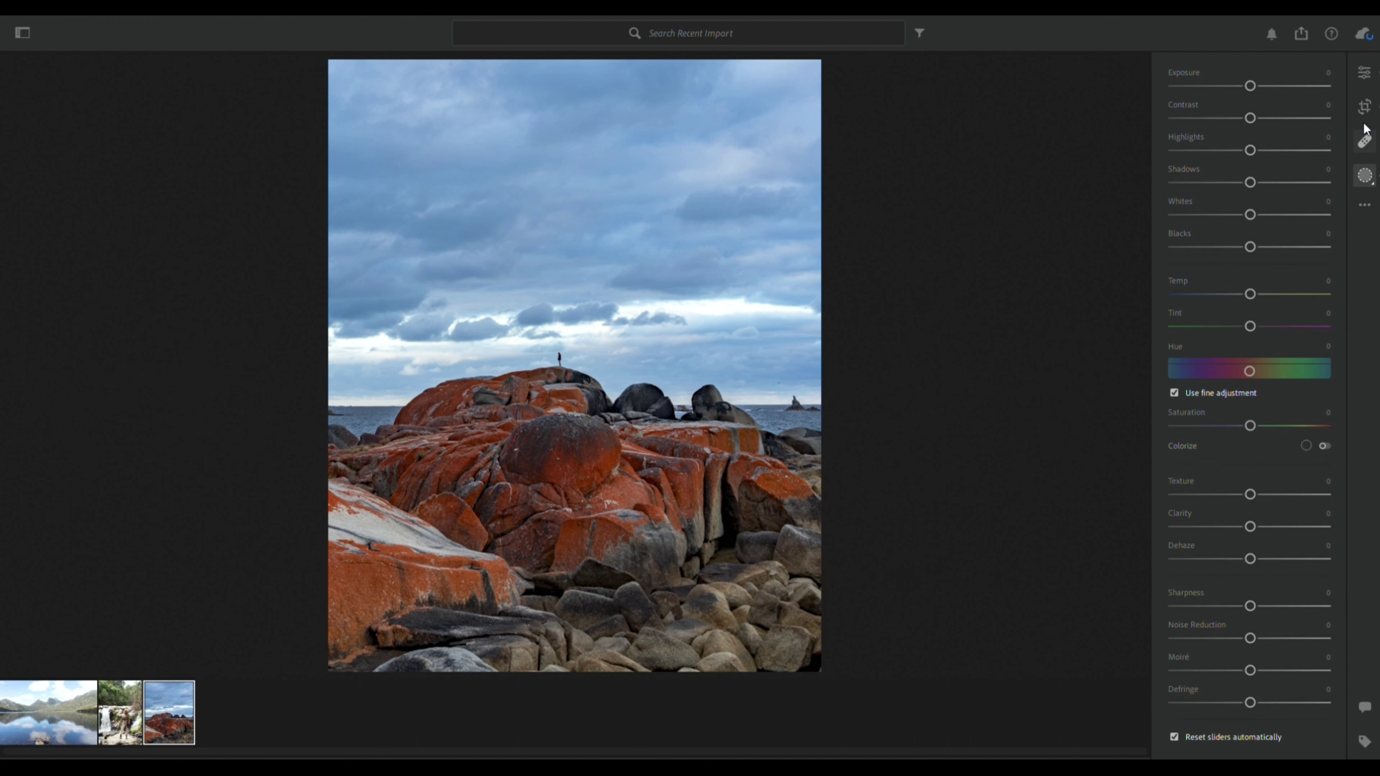
- Return to the whole-photo adjustments, check the standing figure up close, and darken the photo's edges with a Vignette of -25
click(1363, 61)
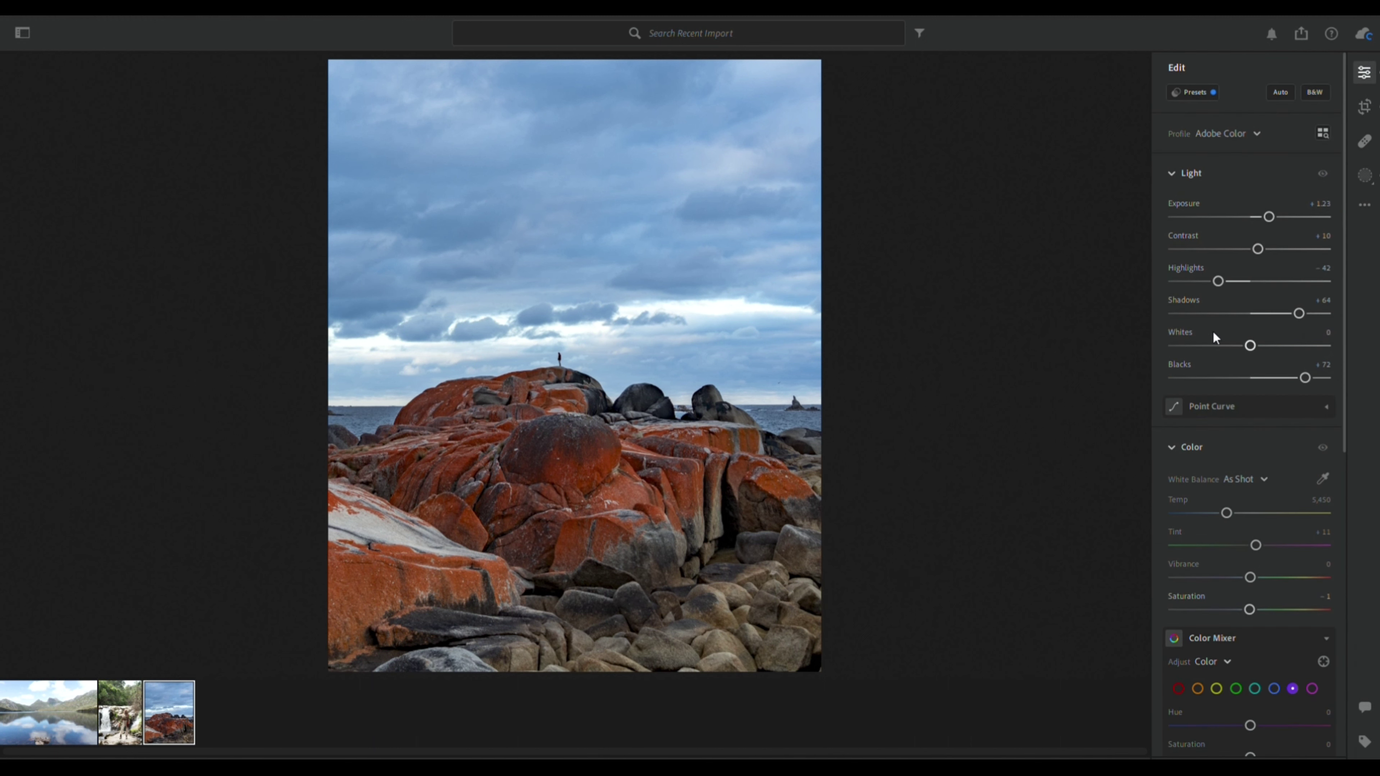
scroll(1212, 333, down, 8)
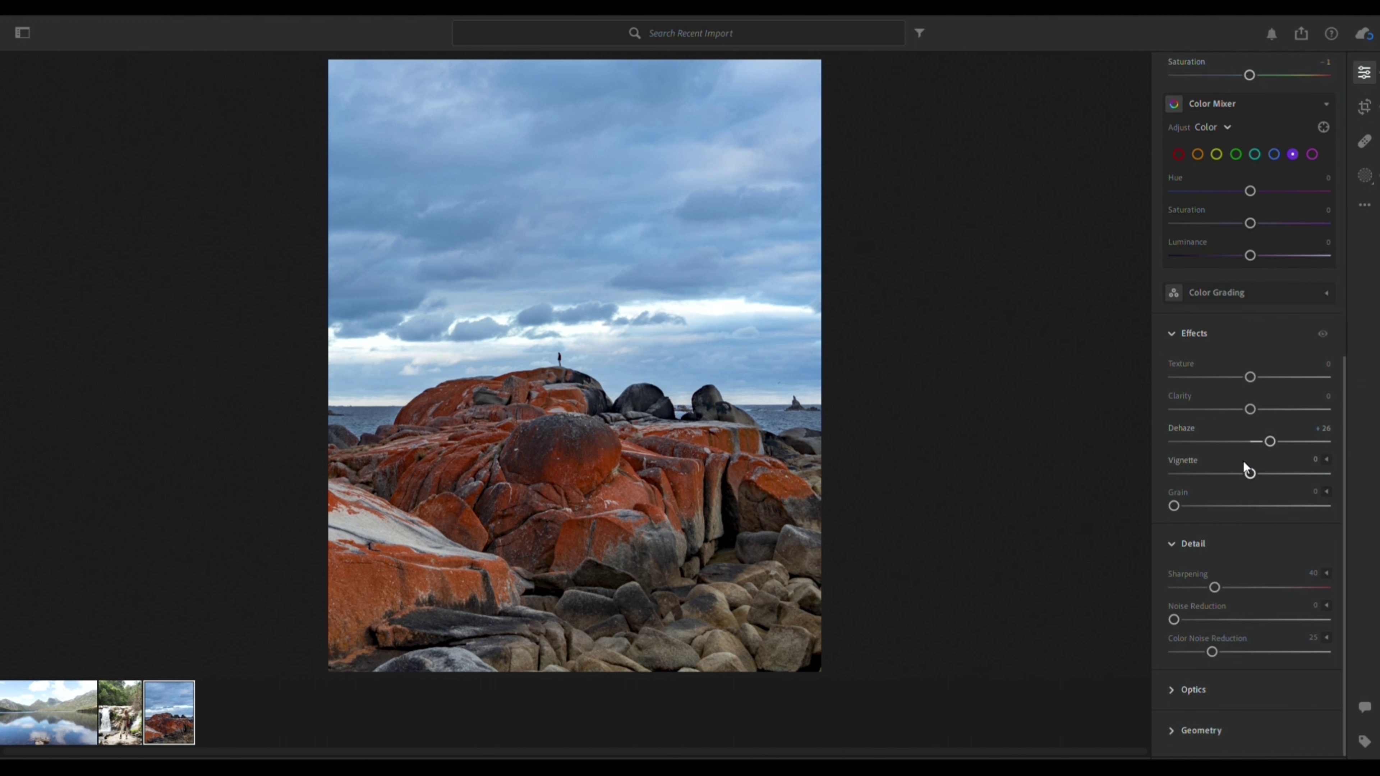
click(568, 353)
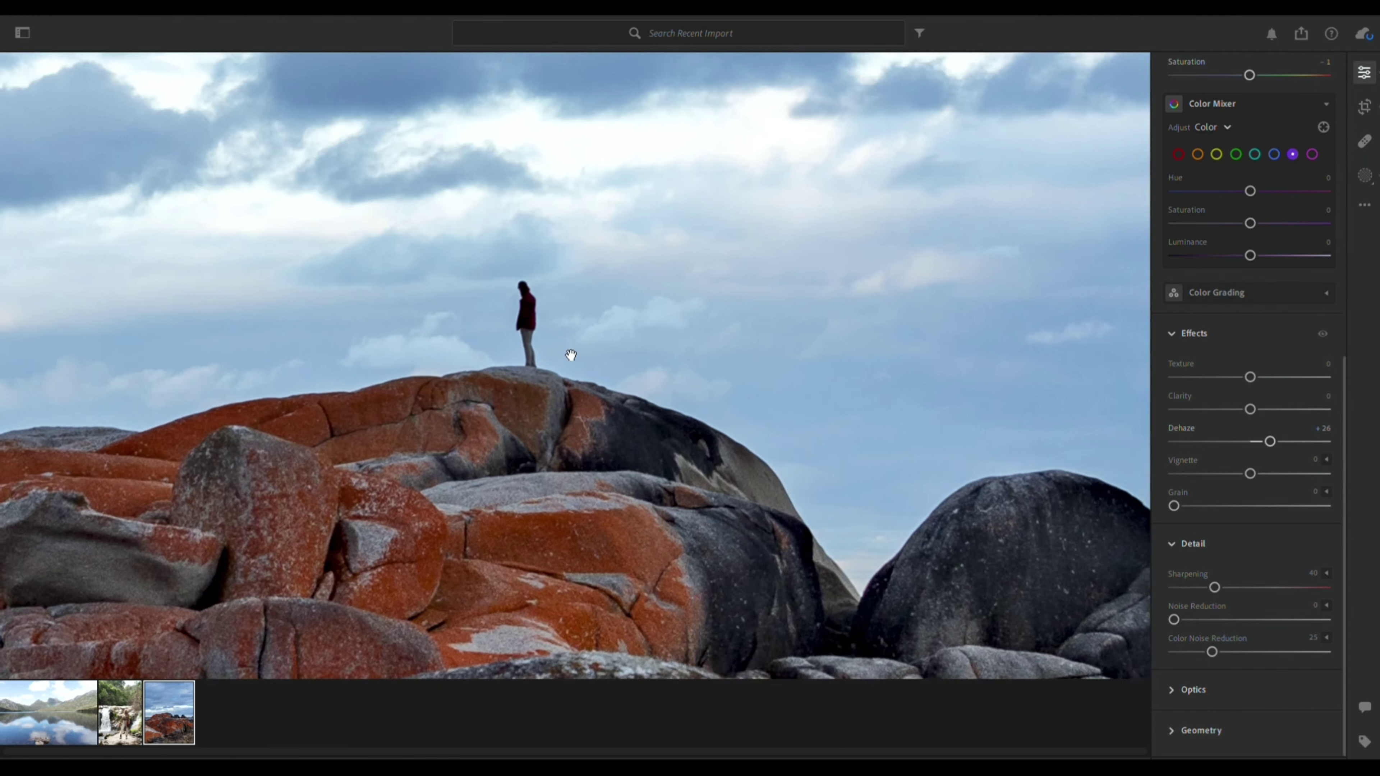
click(571, 355)
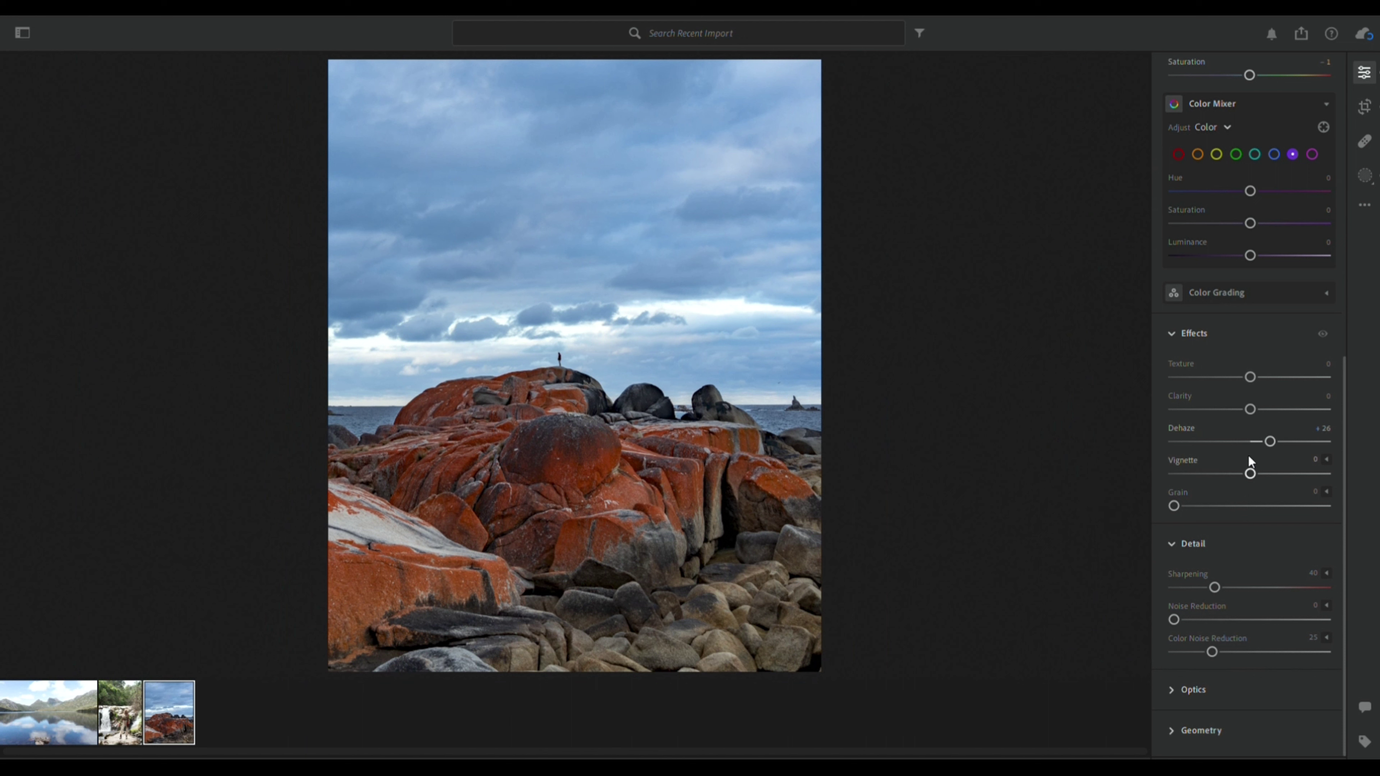
drag(1248, 457, 1226, 457)
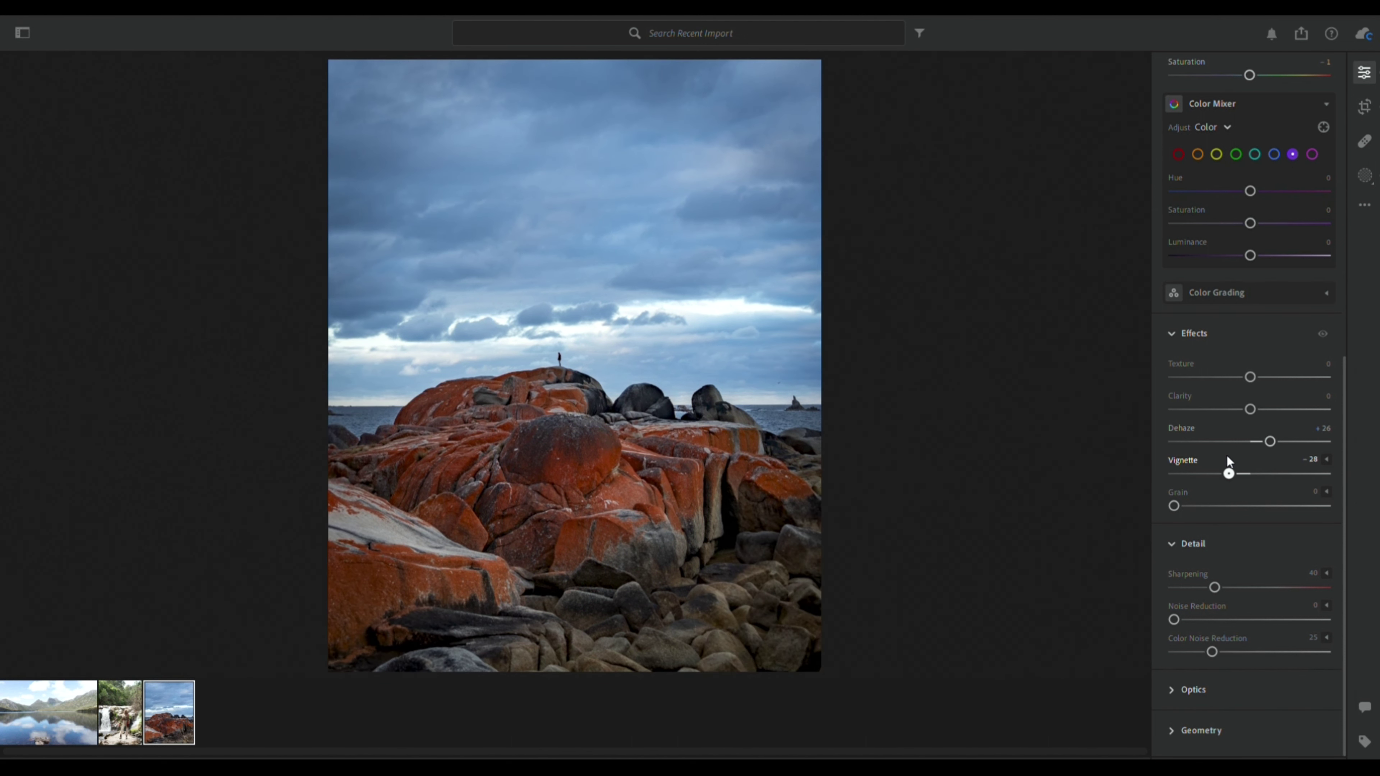
mouse_move(1227, 456)
mouse_down()
mouse_move(1160, 458)
mouse_move(1227, 470)
mouse_up()
drag(1230, 473, 1231, 473)
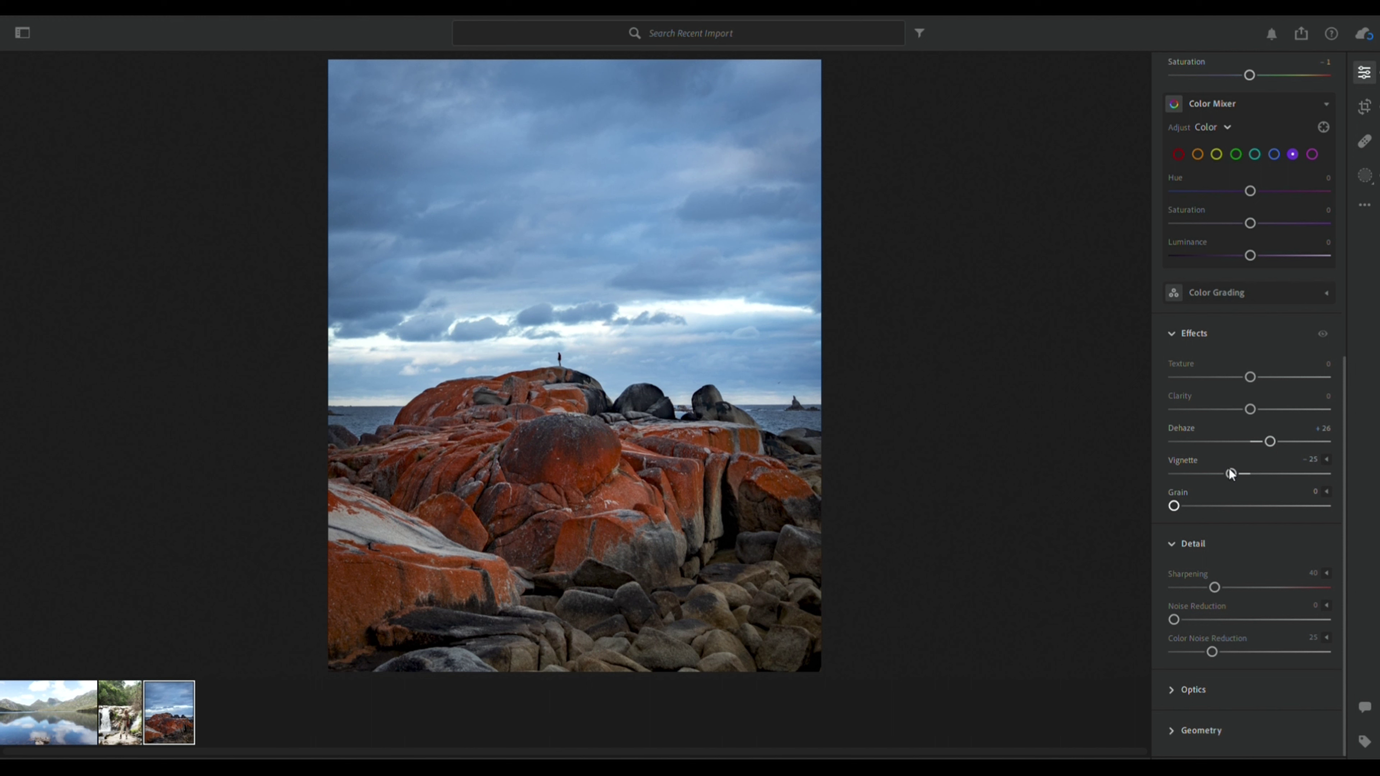
- Compare the photo with and without its Effects, and set the Color Mixer's orange to Hue -8, Saturation +10 and Luminance +20
click(1321, 322)
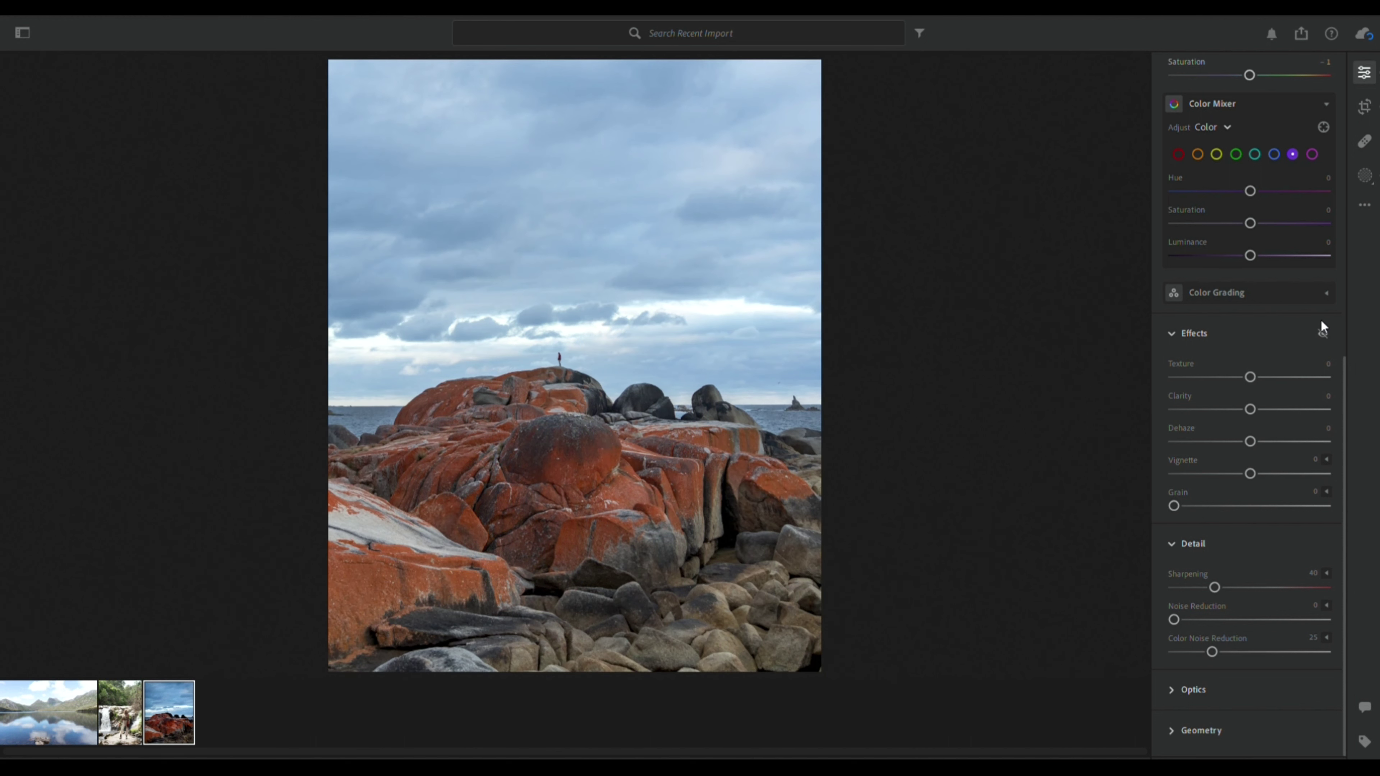
click(1322, 324)
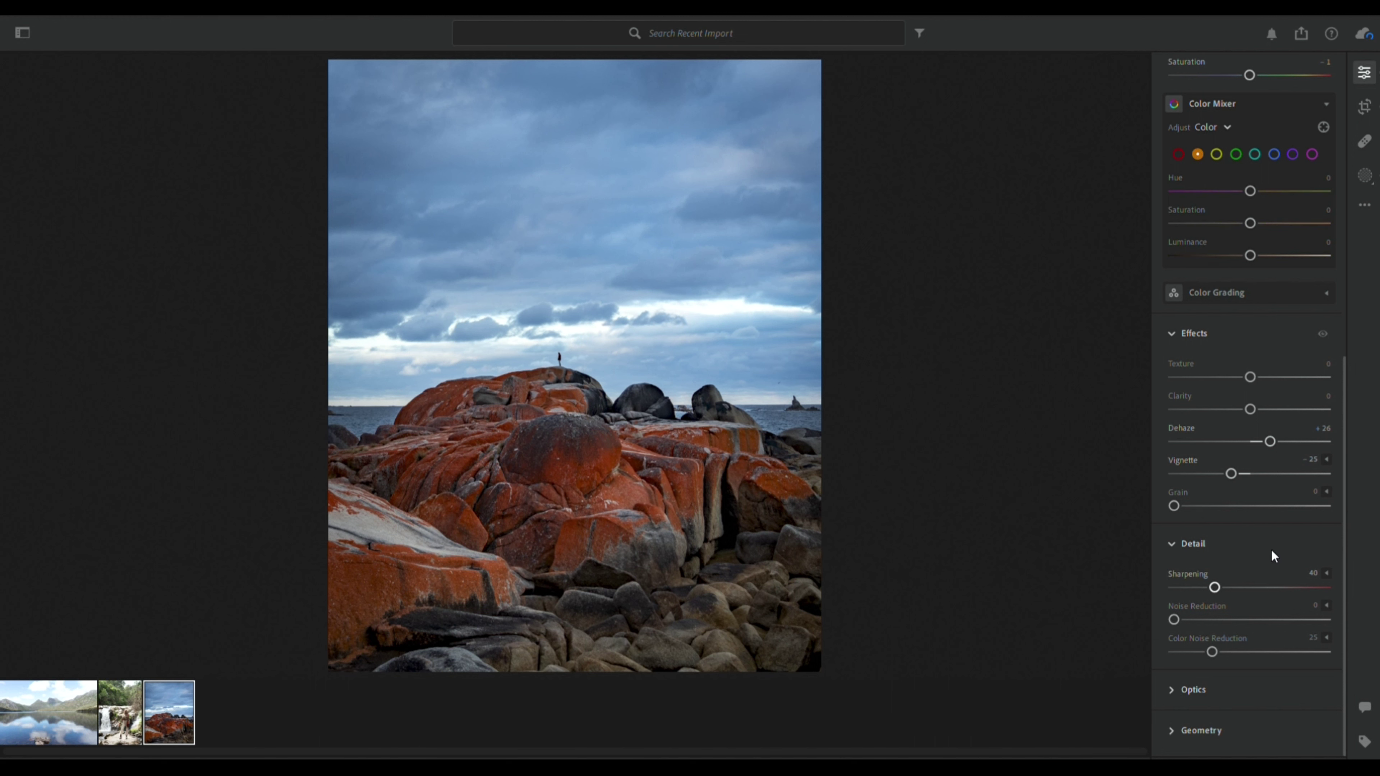
scroll(1272, 549, up, 4)
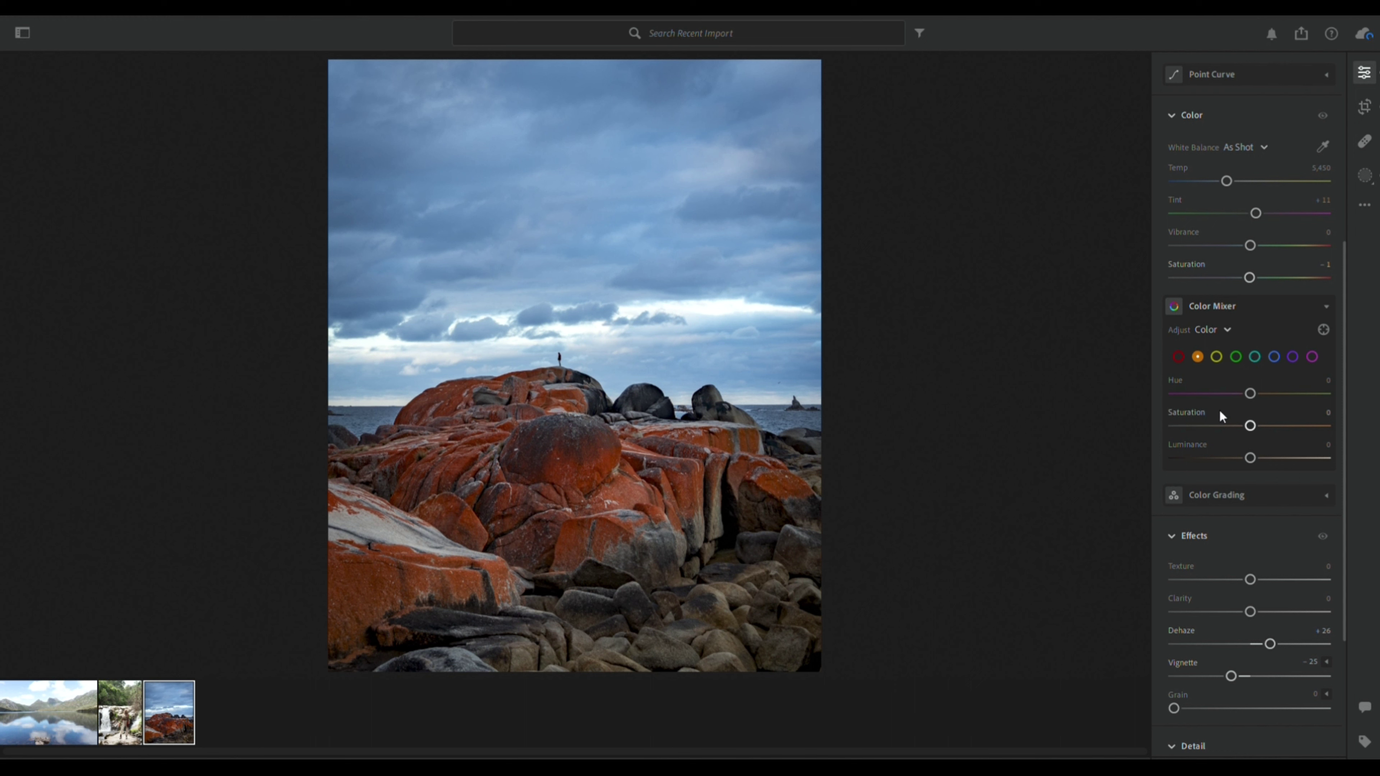
drag(1252, 409, 1256, 408)
drag(1248, 372, 1245, 373)
drag(1252, 438, 1261, 439)
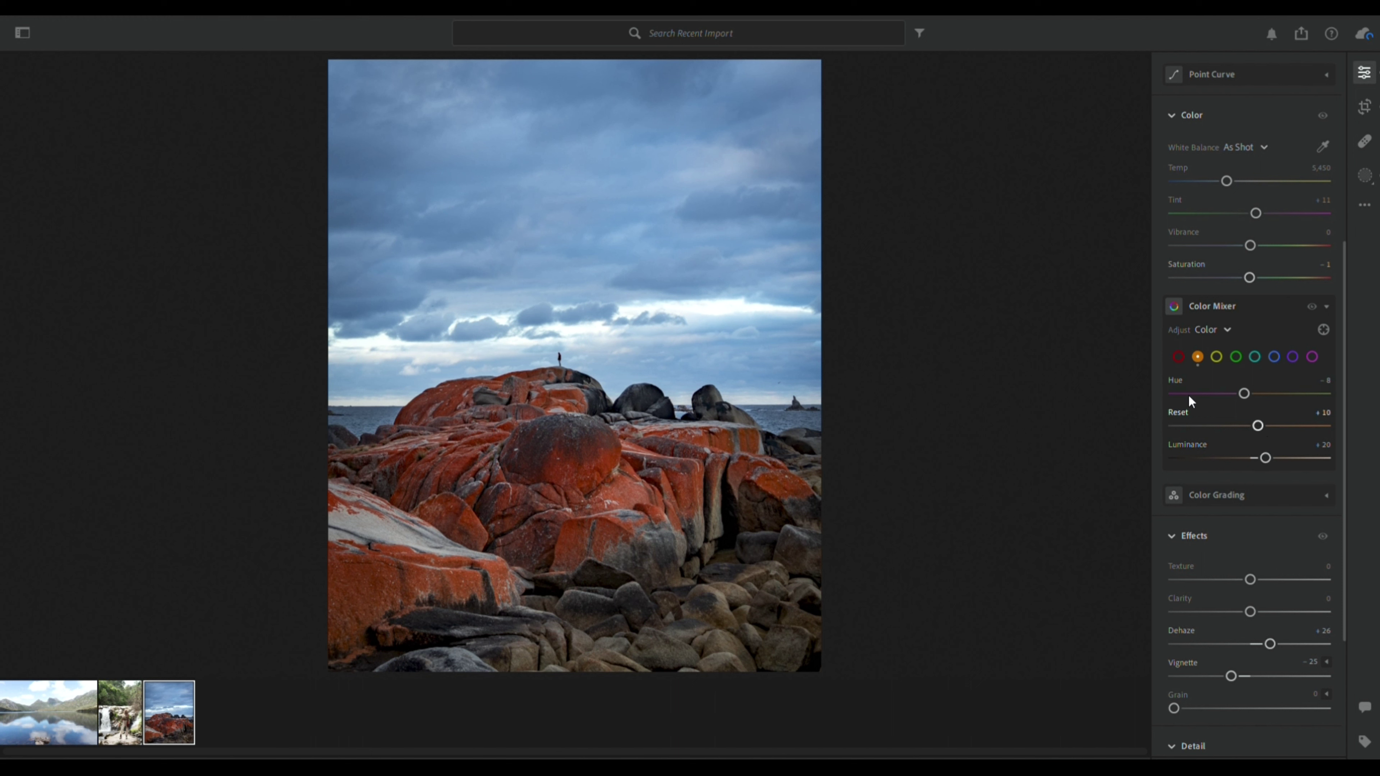
- Try the Color Mixer's red Luminance at both extremes, -100 and +100, and reset it to zero
click(1178, 357)
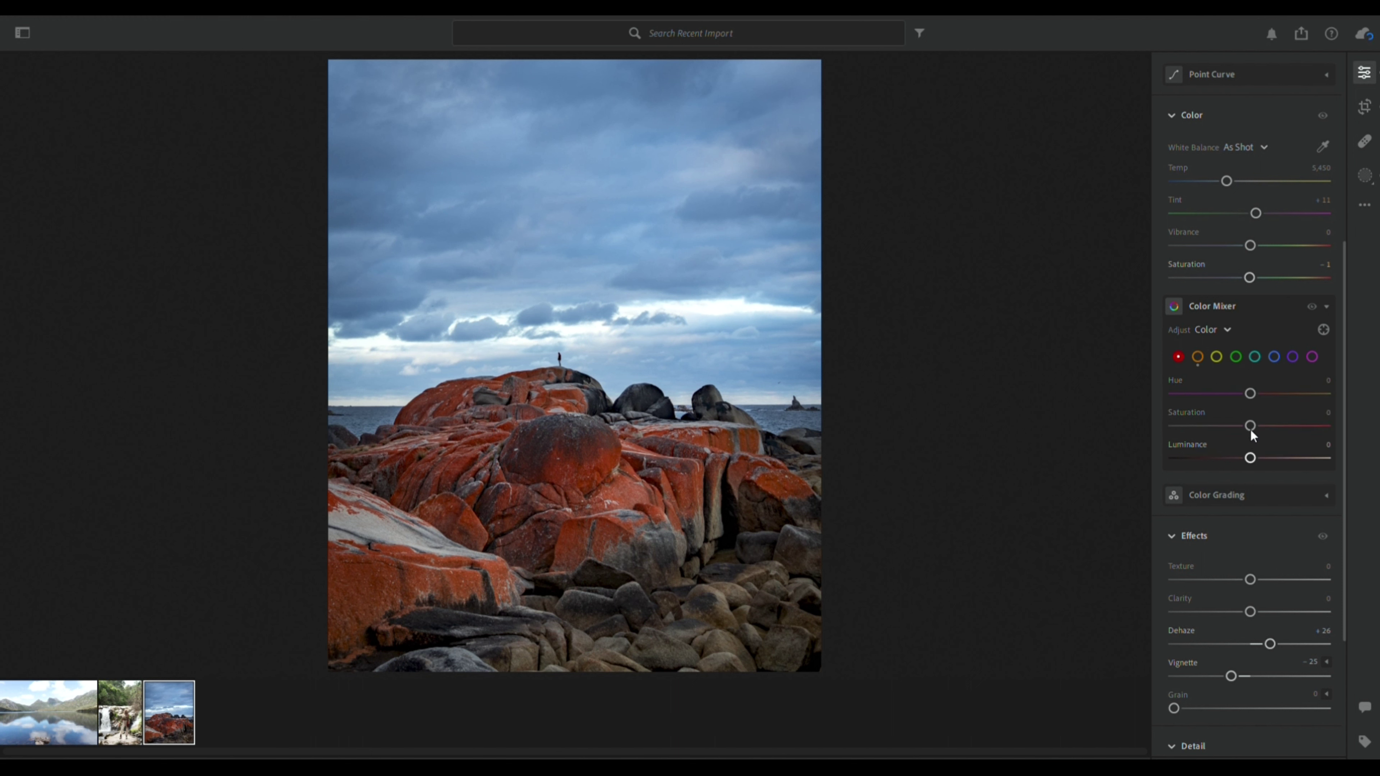
drag(1257, 443, 1275, 444)
double_click(1278, 454)
drag(1249, 457, 1174, 458)
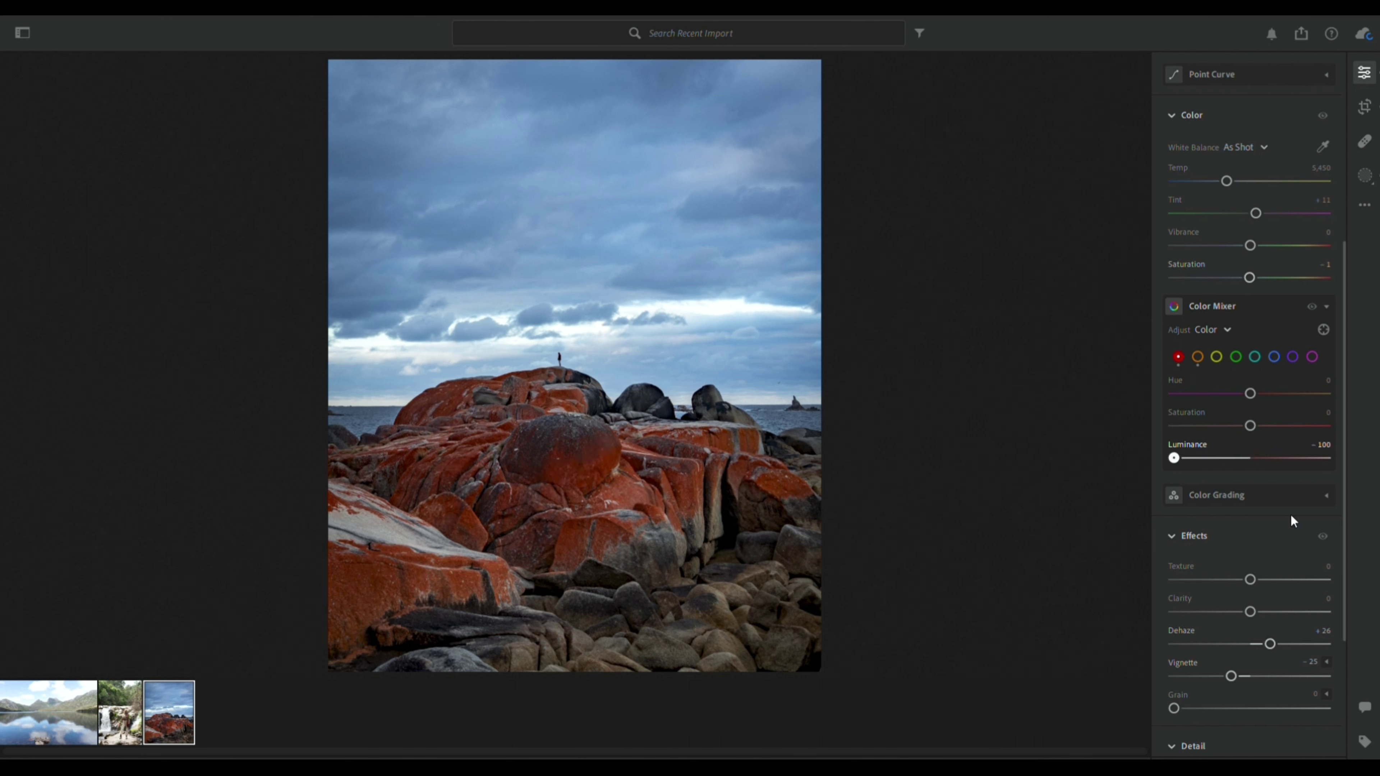
drag(1291, 516, 1368, 539)
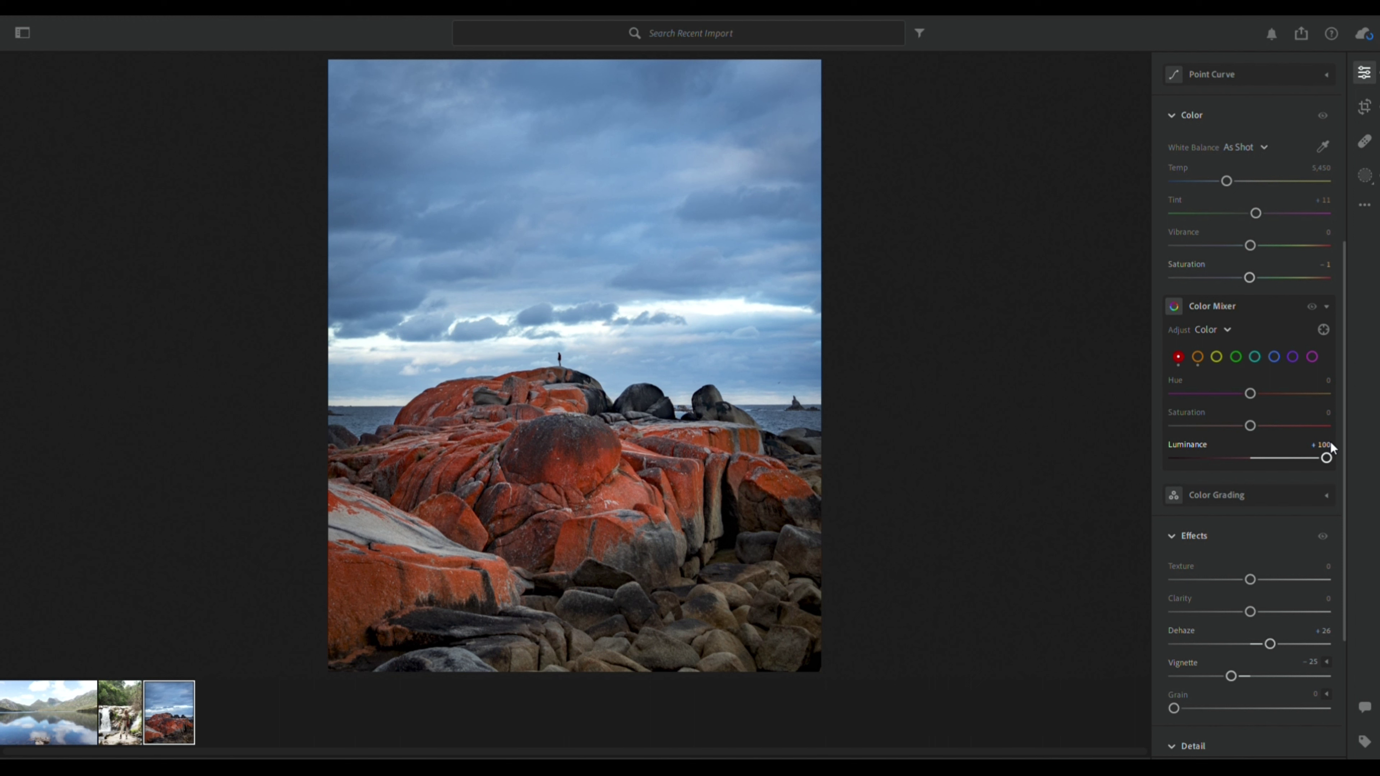
key(ctrl+z)
drag(1250, 458, 1326, 458)
double_click(1325, 440)
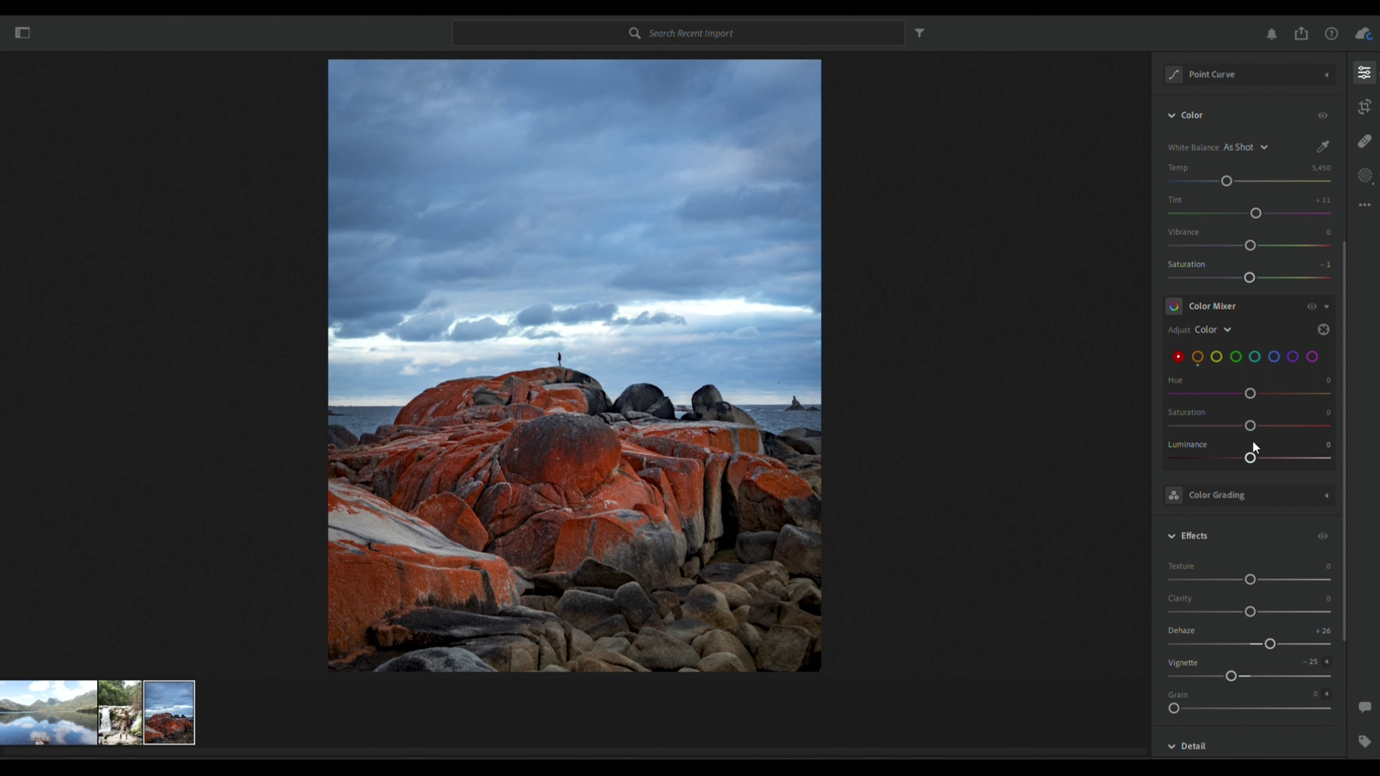
- Set the Color Mixer's red to Hue -11, Saturation +20 and Luminance +25, and compare the rocks with and without the color mix
drag(1249, 442, 1264, 408)
mouse_move(1245, 379)
mouse_down()
mouse_move(1229, 384)
mouse_move(1241, 378)
mouse_up()
click(1310, 291)
click(1310, 292)
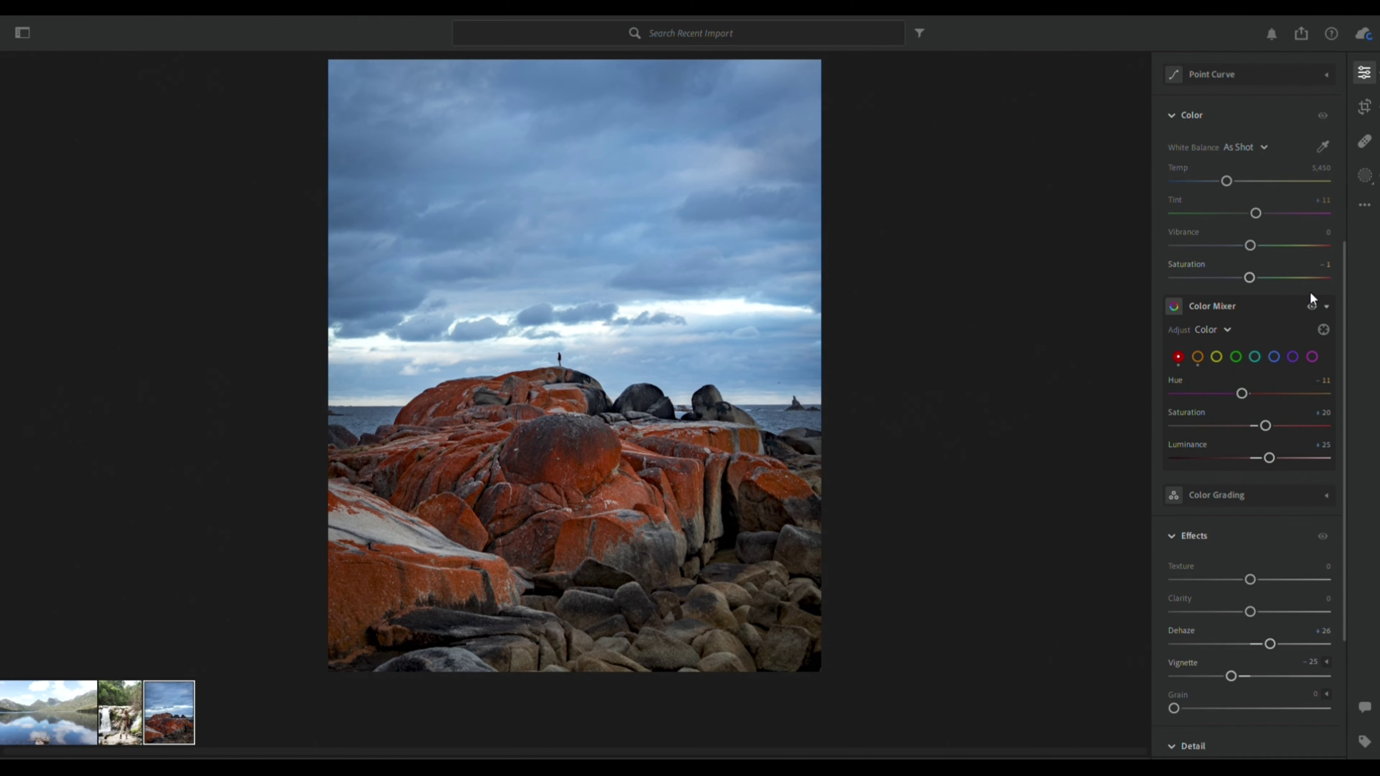
click(600, 481)
click(679, 446)
- Brighten the blues in the Color Mixer with Saturation +11 and Luminance +12
click(1274, 356)
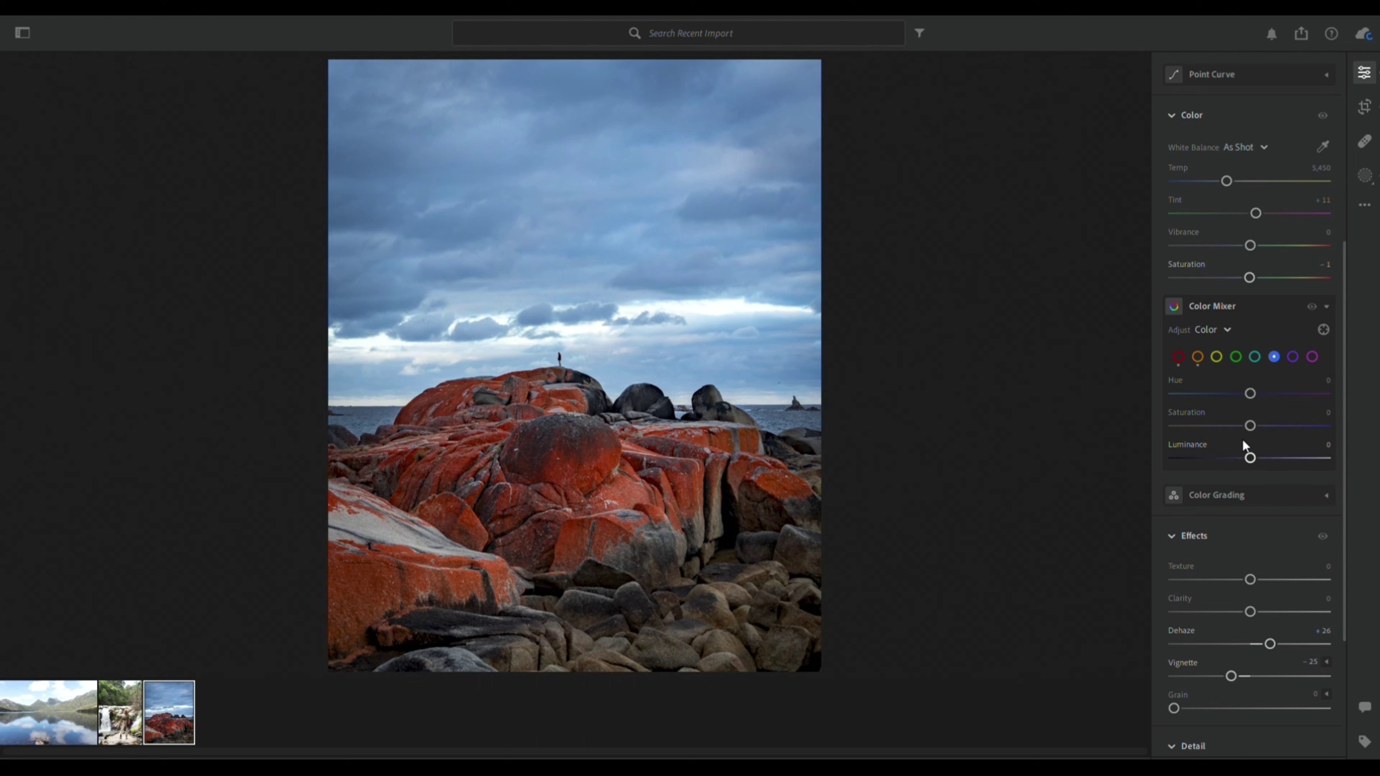
drag(1252, 443, 1253, 411)
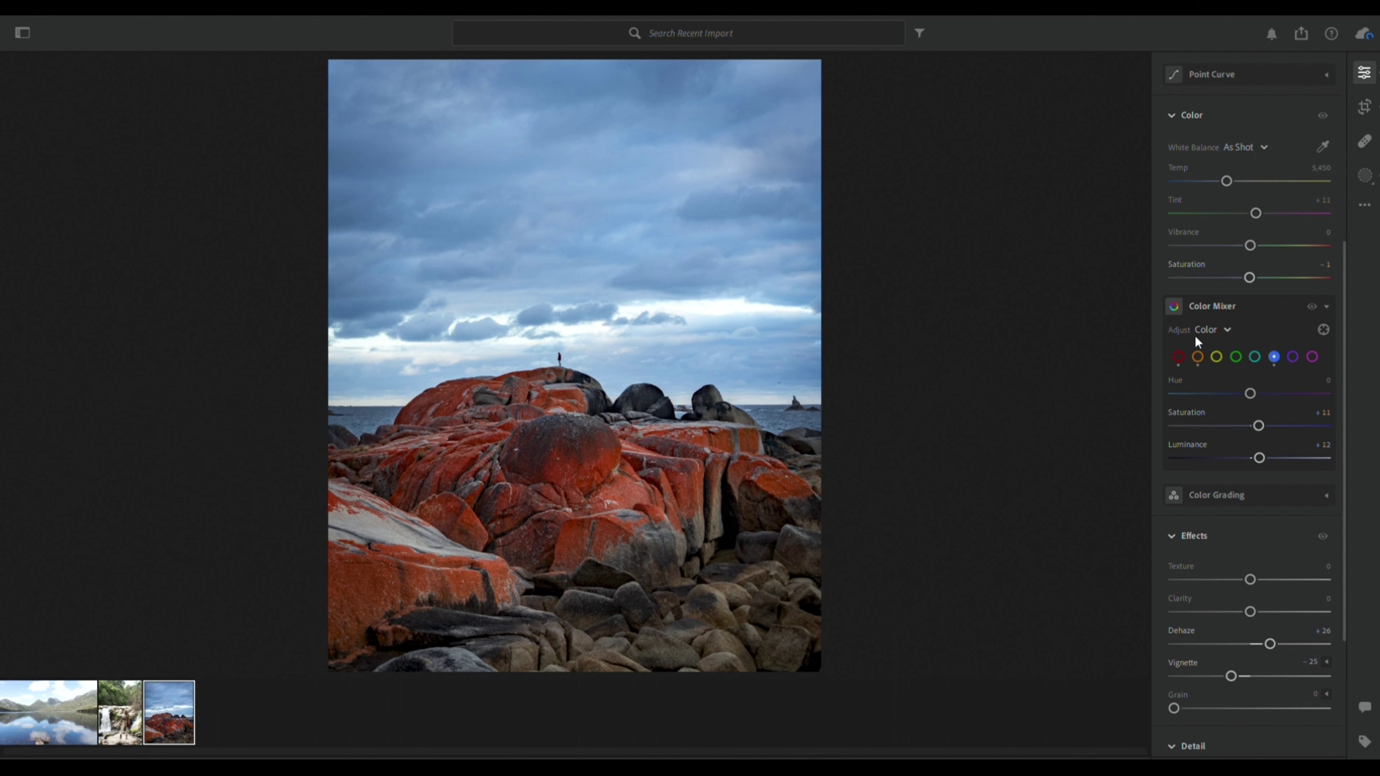
scroll(1266, 437, up, 5)
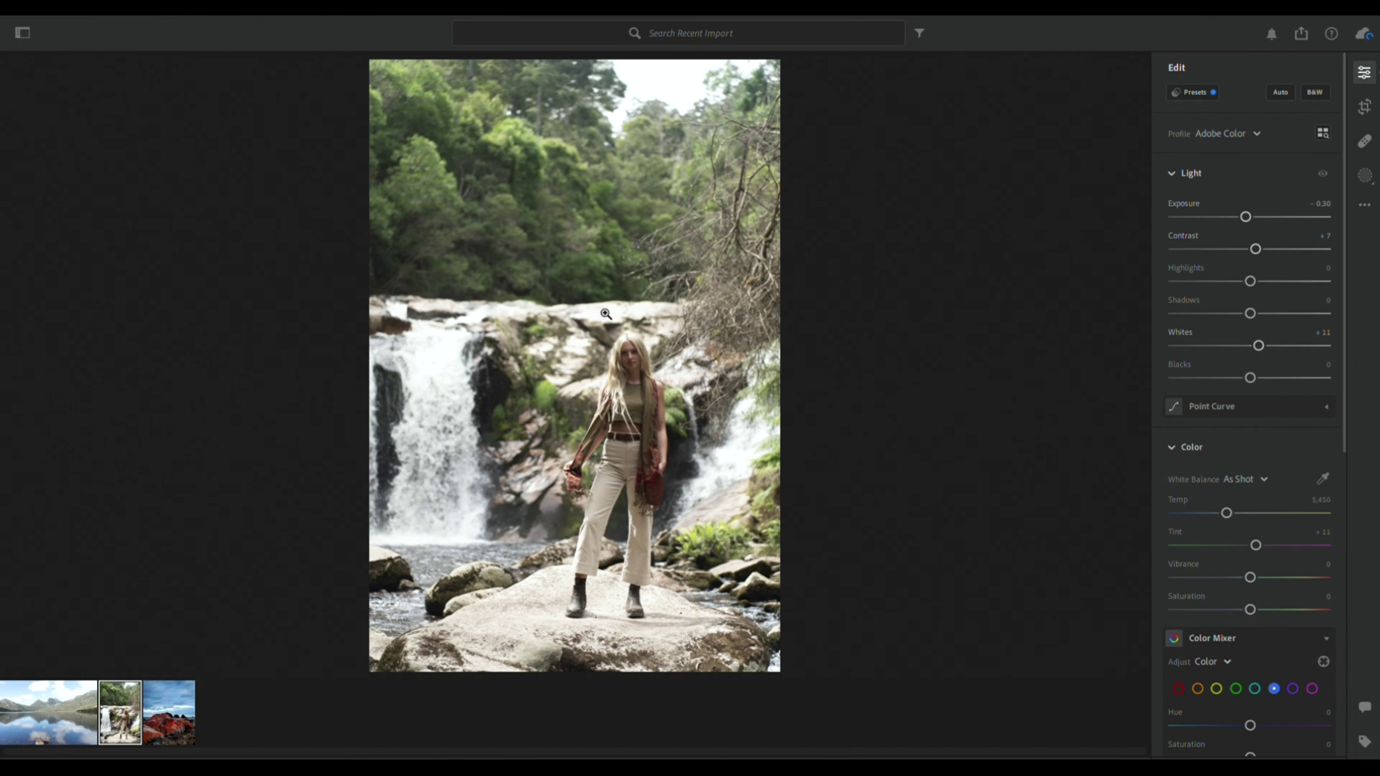
- Crop the waterfall portrait tighter at 4 x 5, keeping the main waterfall in frame and the woman right of centre on her rock
click(1365, 103)
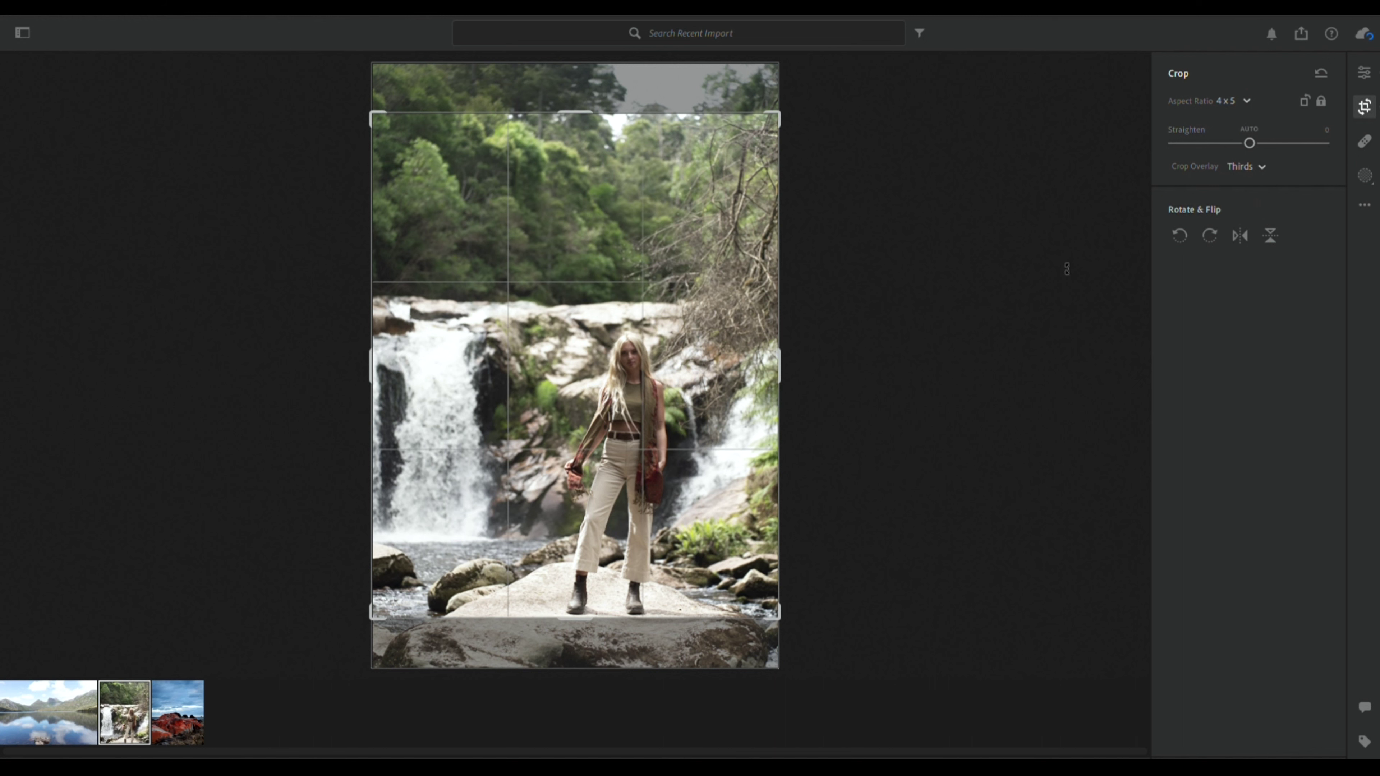
drag(638, 381, 638, 361)
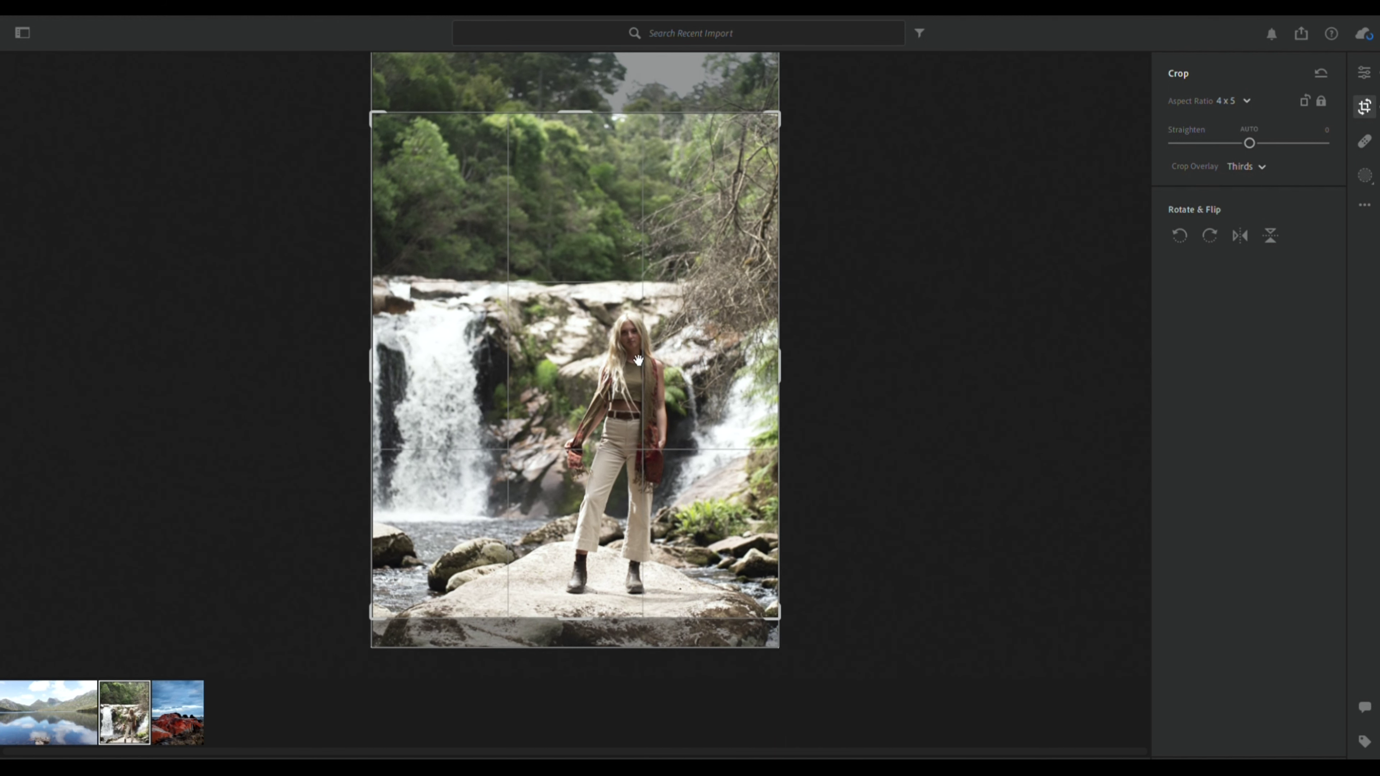
drag(374, 113, 408, 126)
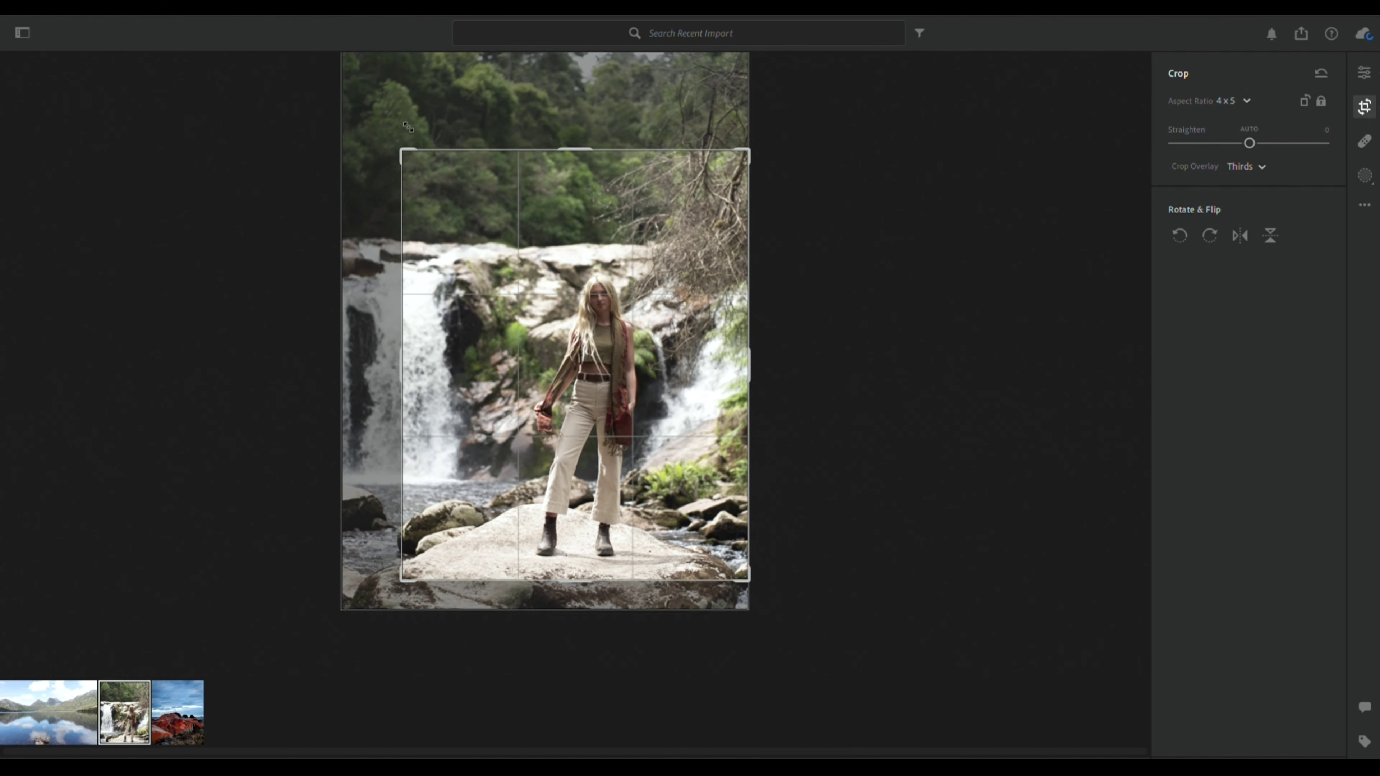
drag(534, 344, 567, 354)
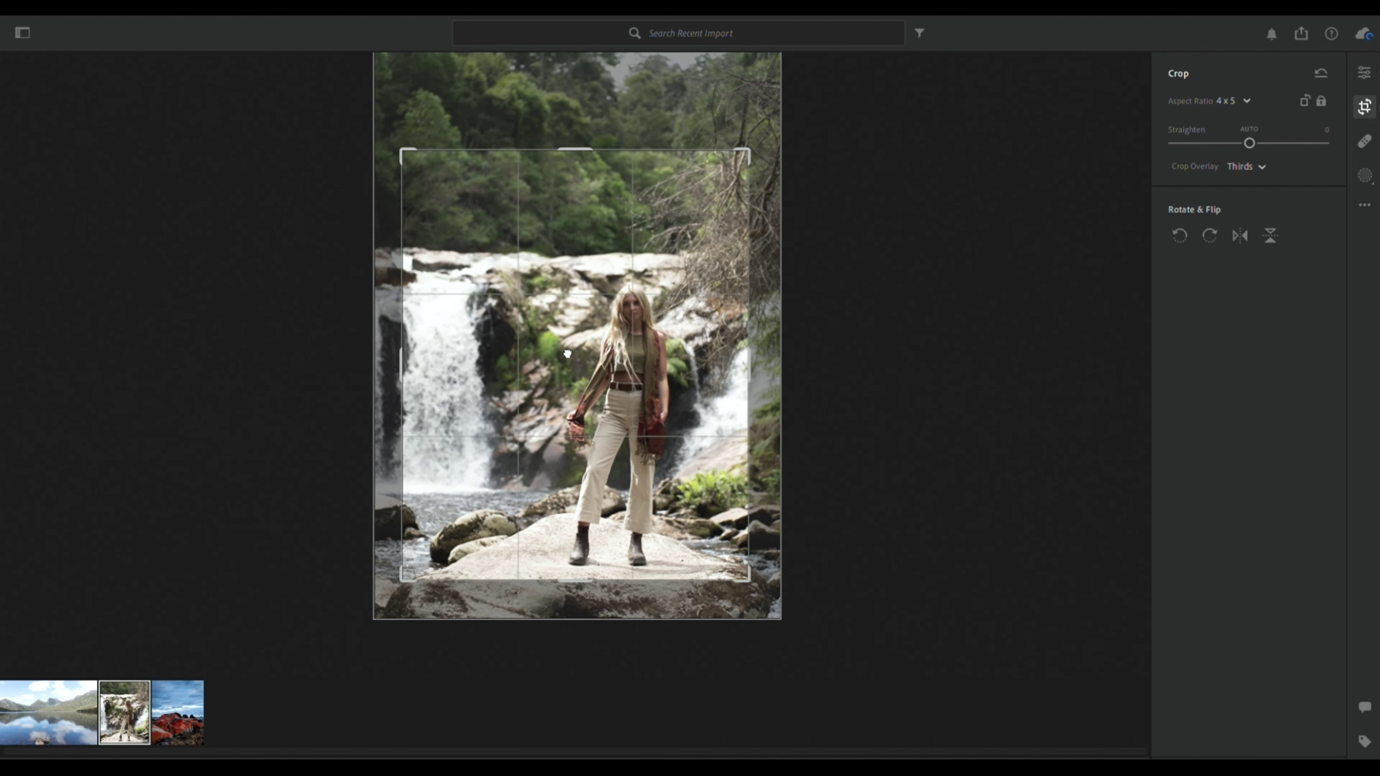
drag(503, 210, 470, 214)
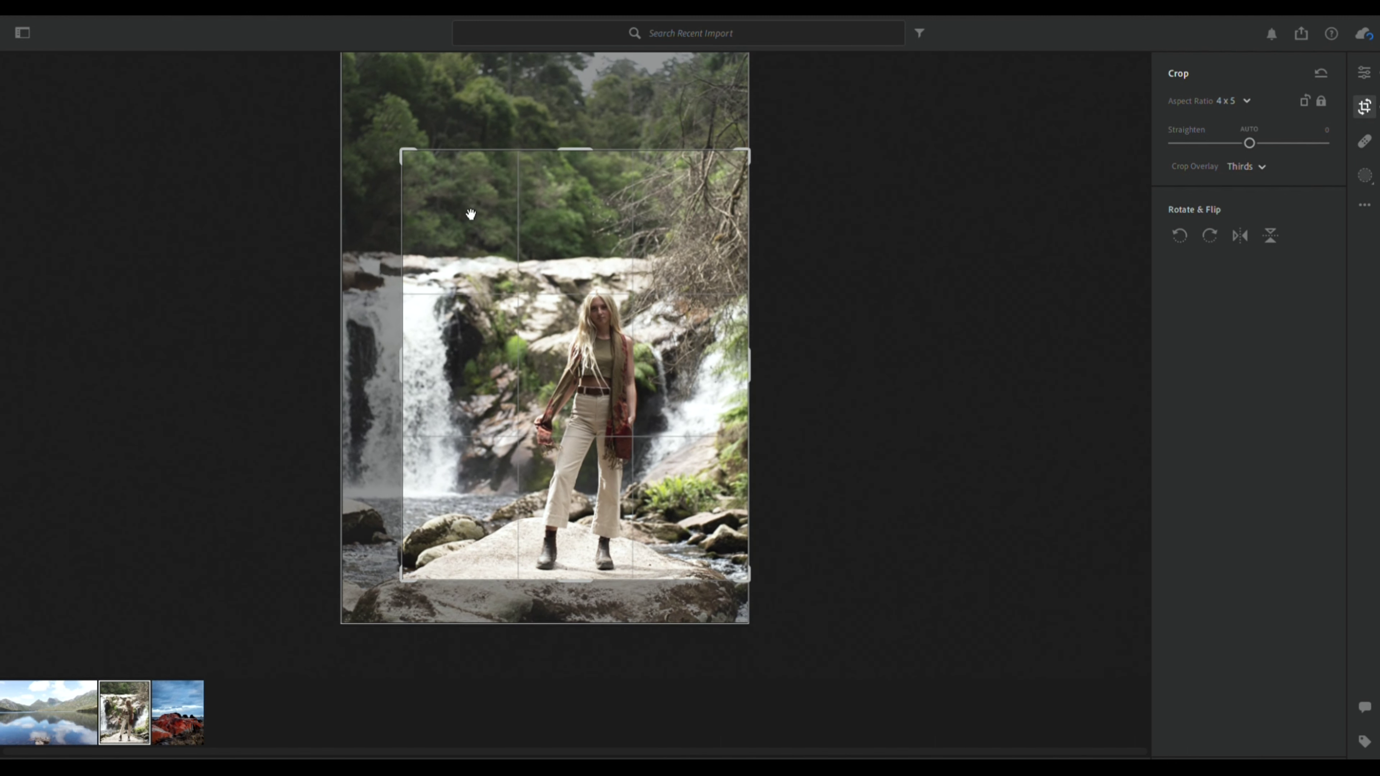
drag(403, 151, 431, 156)
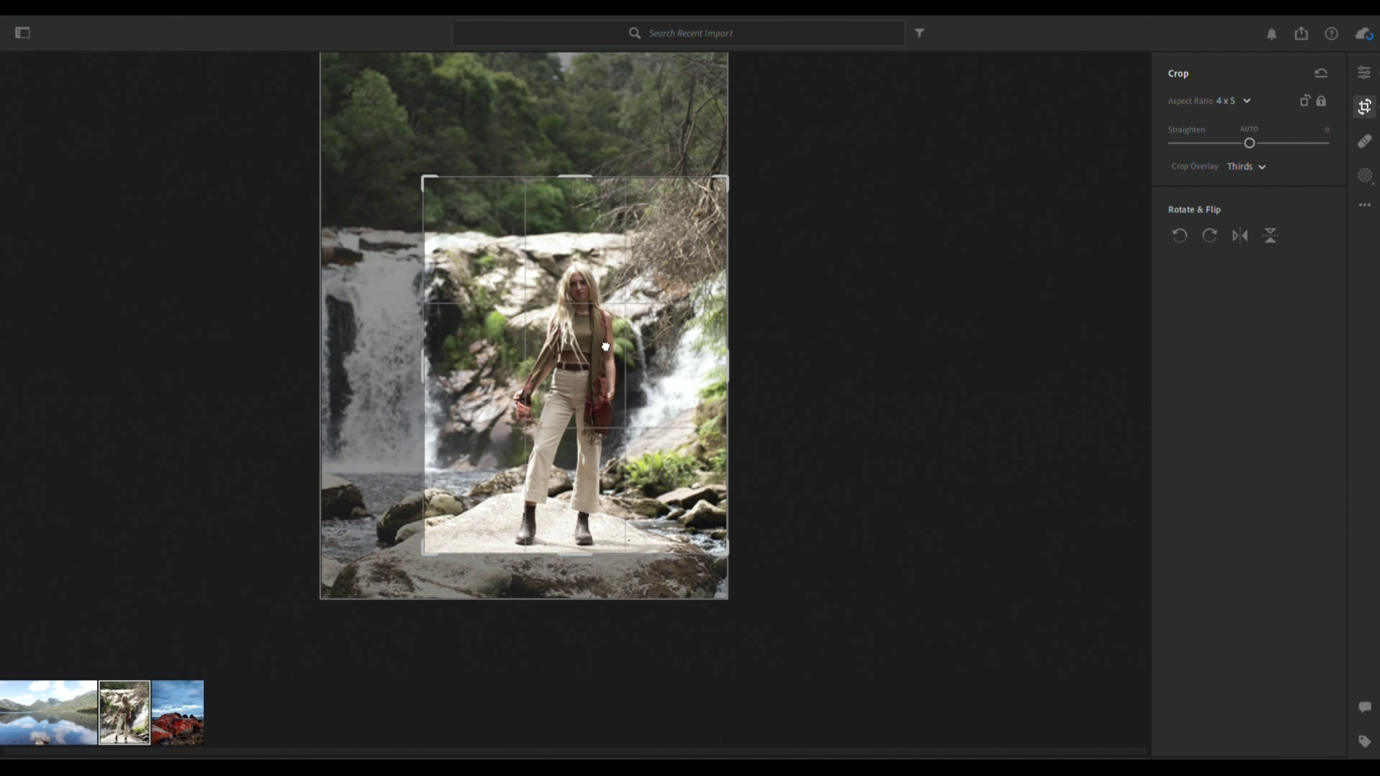
drag(605, 346, 613, 344)
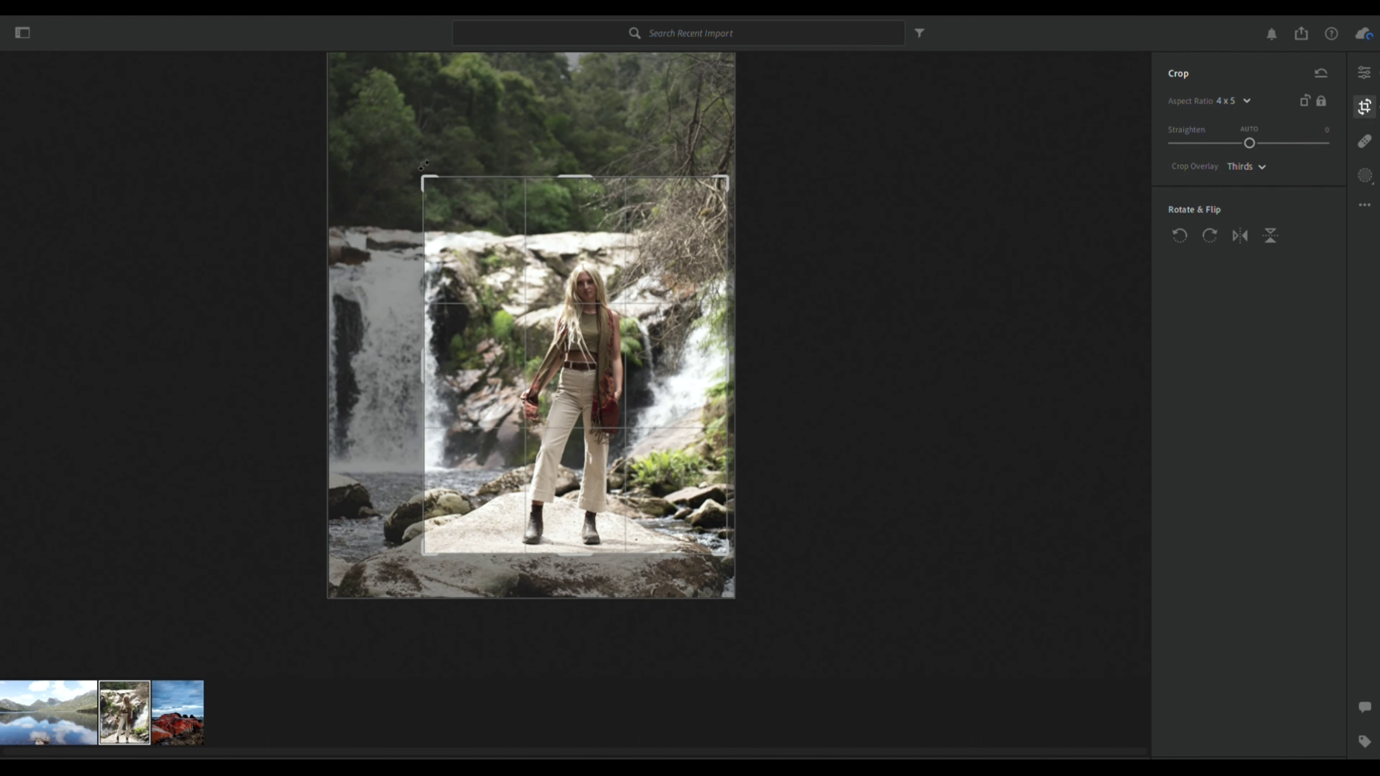
drag(423, 166, 410, 161)
mouse_move(541, 302)
mouse_down()
mouse_move(561, 301)
mouse_move(558, 314)
mouse_up()
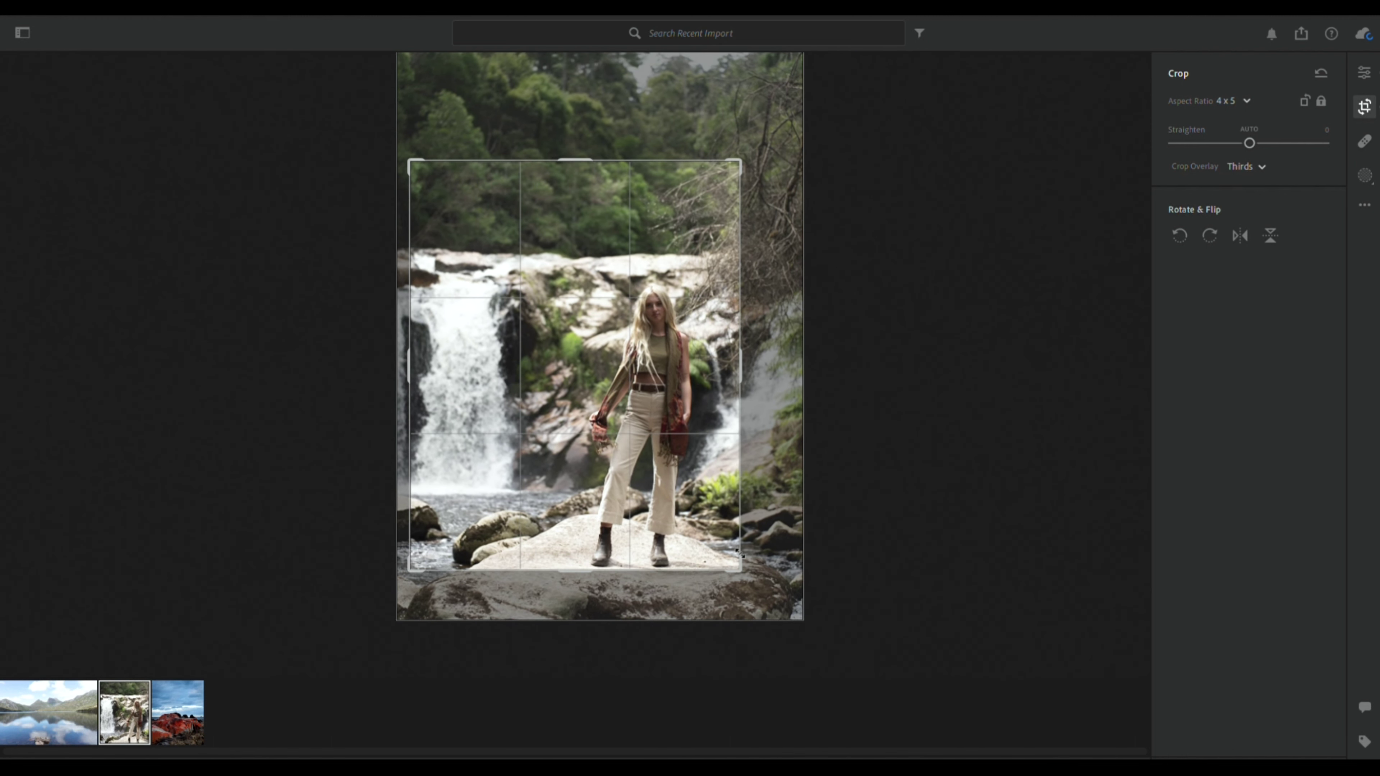
drag(741, 569, 755, 588)
drag(572, 396, 589, 401)
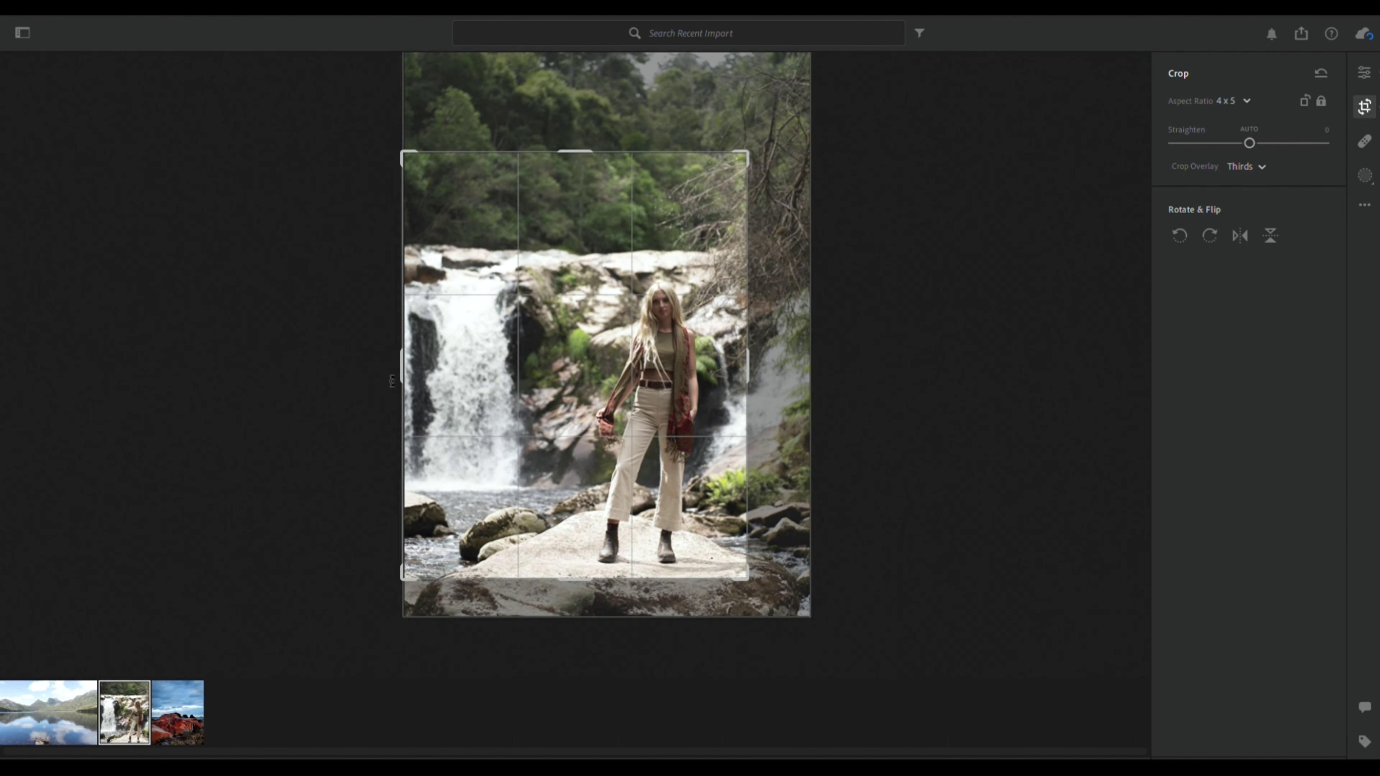
key(Return)
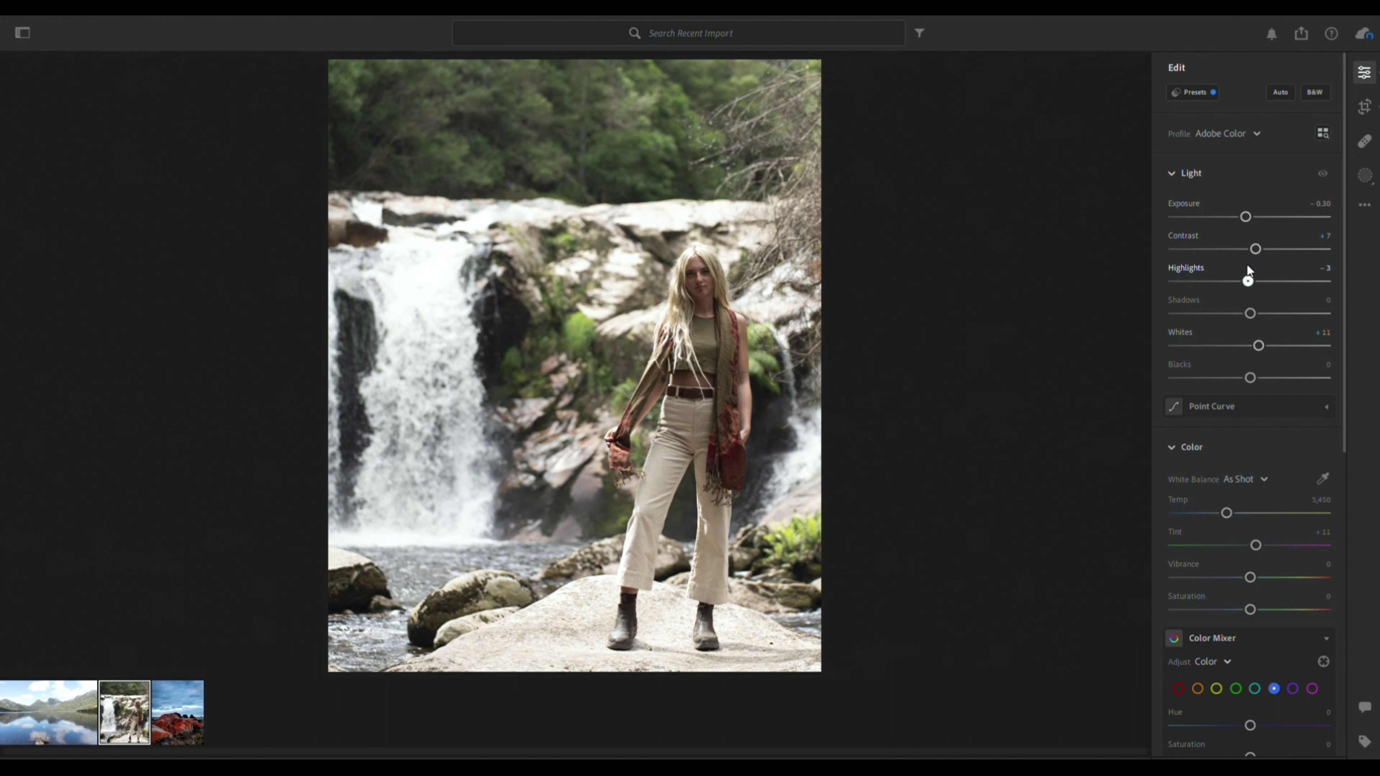
- Balance the waterfall portrait with Highlights -75, Shadows +27, Blacks -18 and Vibrance +31
drag(1249, 275, 1270, 309)
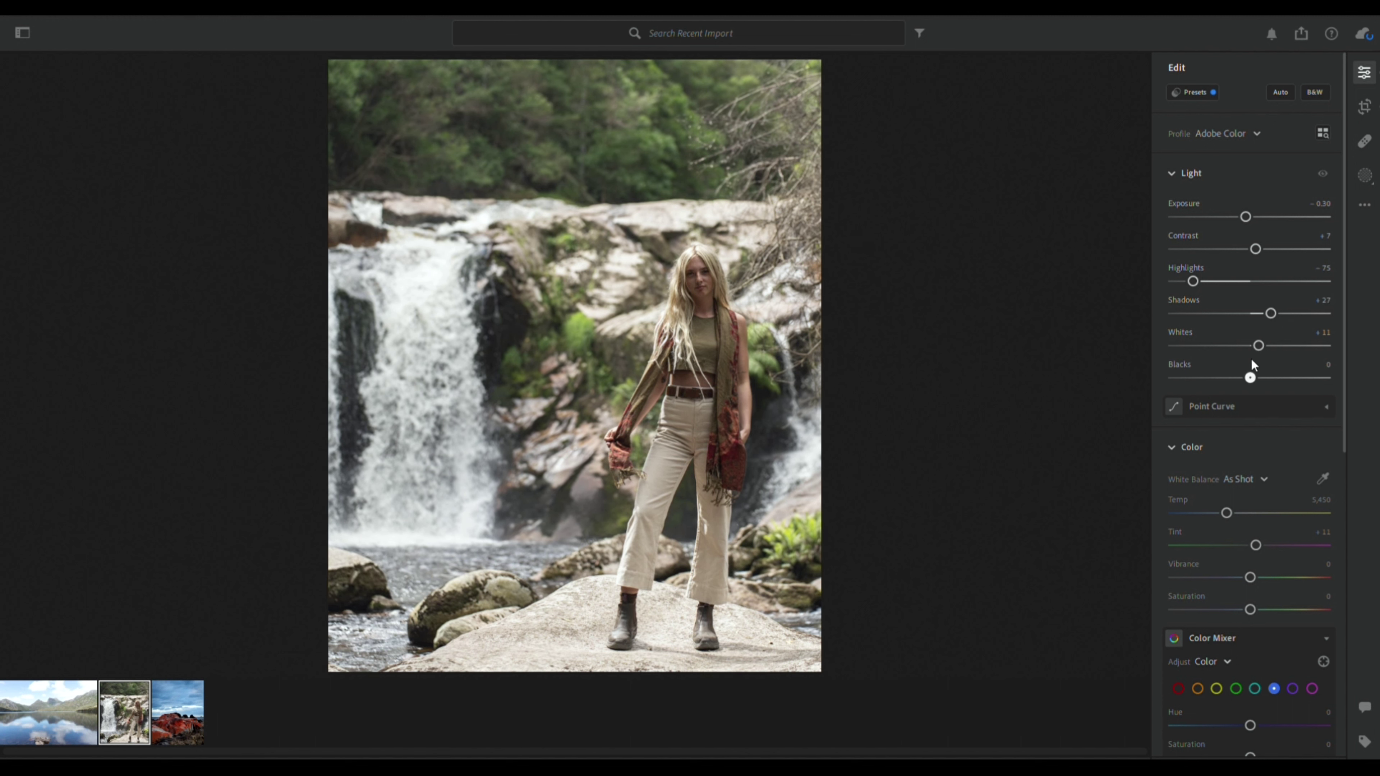
drag(1251, 360, 1240, 363)
drag(1252, 563, 1264, 560)
scroll(1229, 709, down, 2)
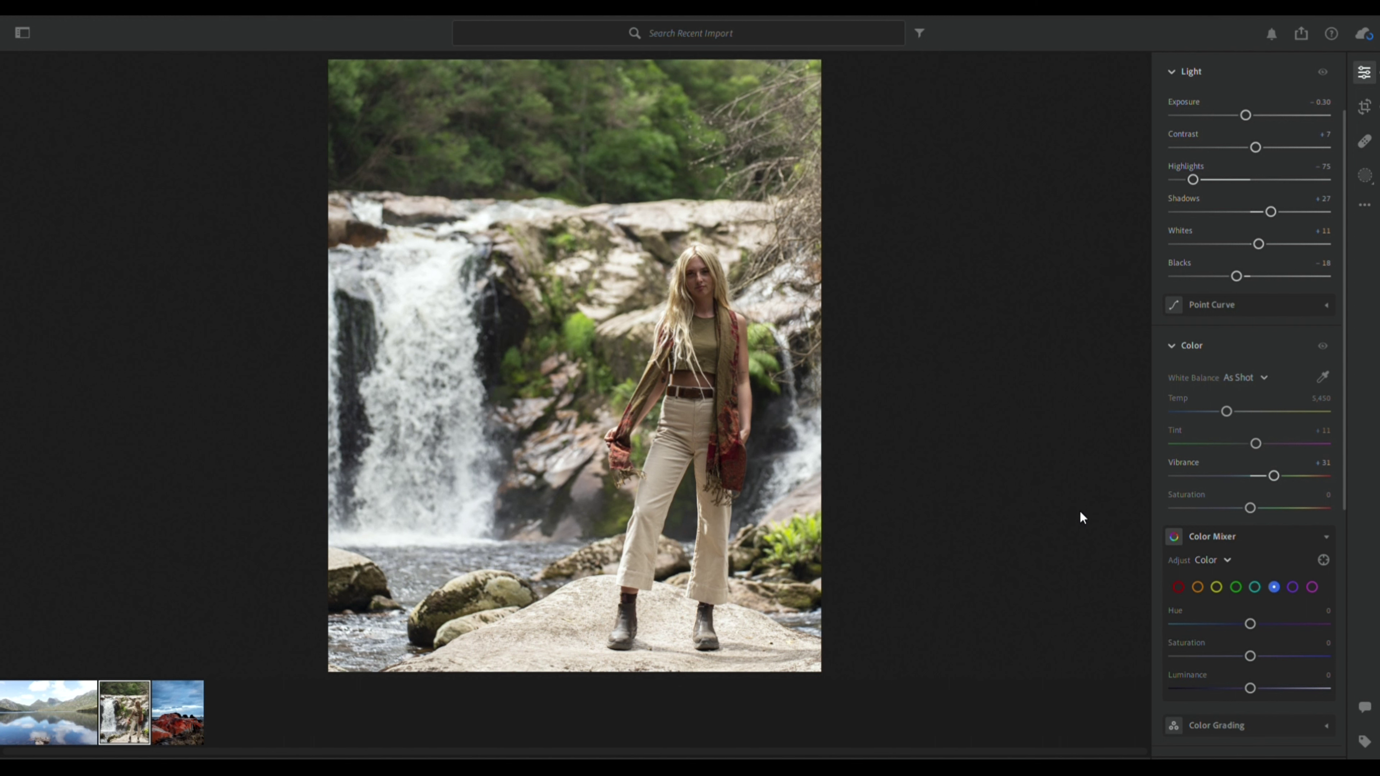
- View the woman's face up close and add a Radial Gradient mask over it
click(1365, 175)
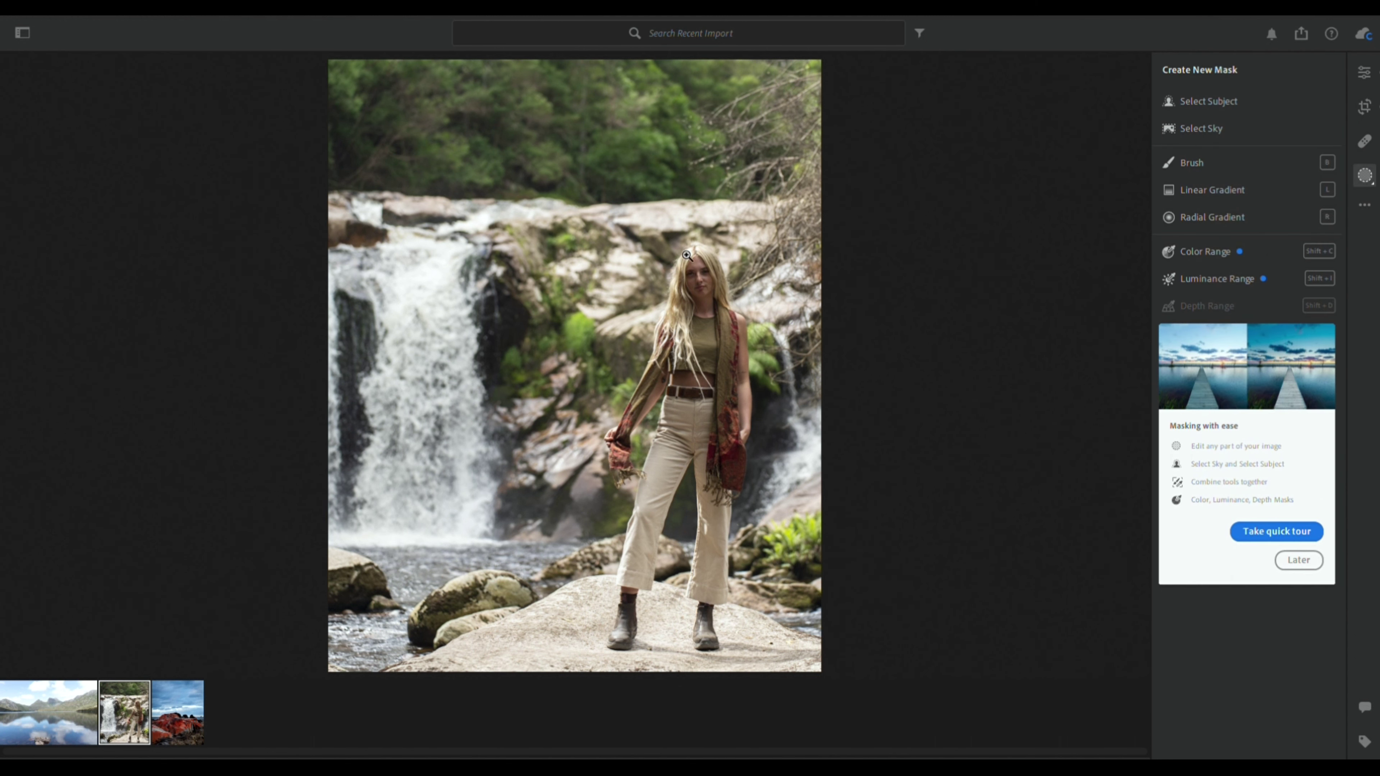
click(709, 250)
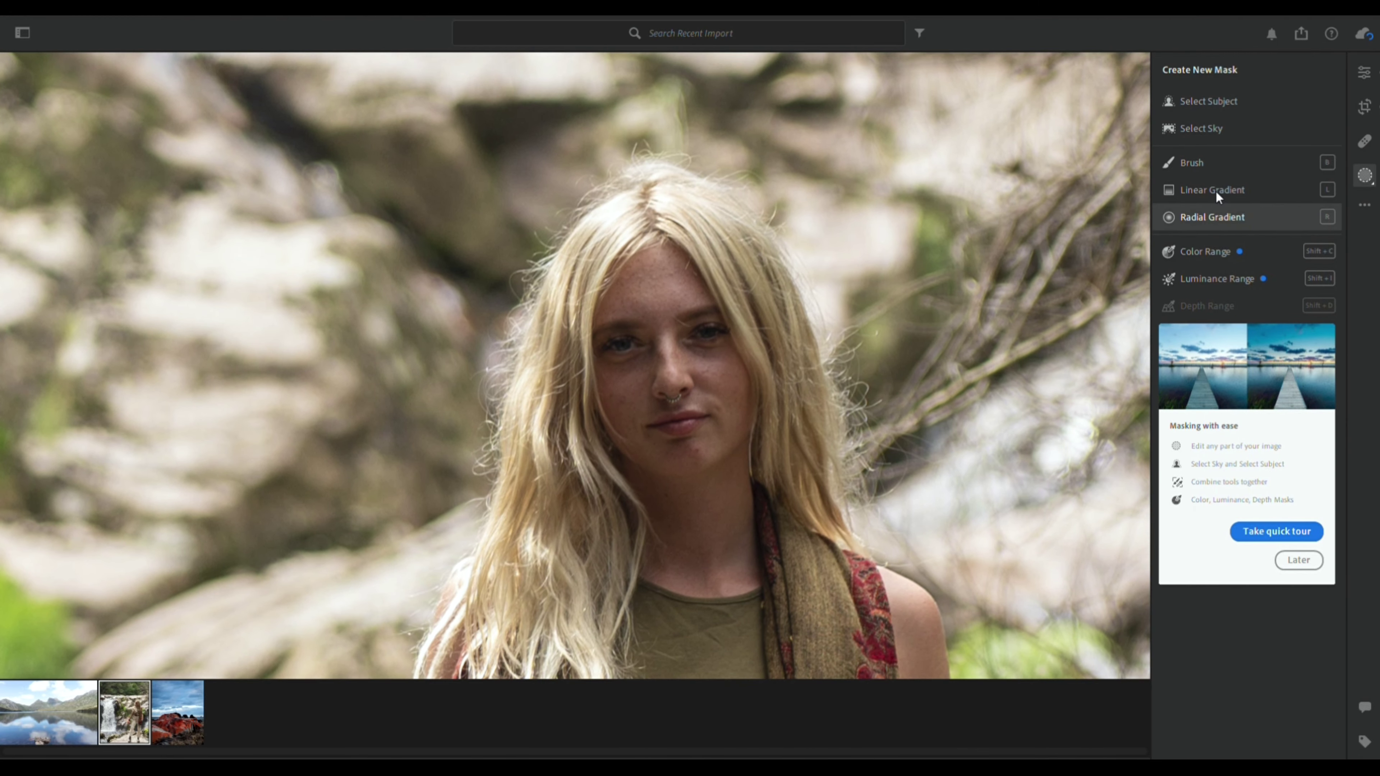
click(1211, 190)
drag(712, 306, 675, 354)
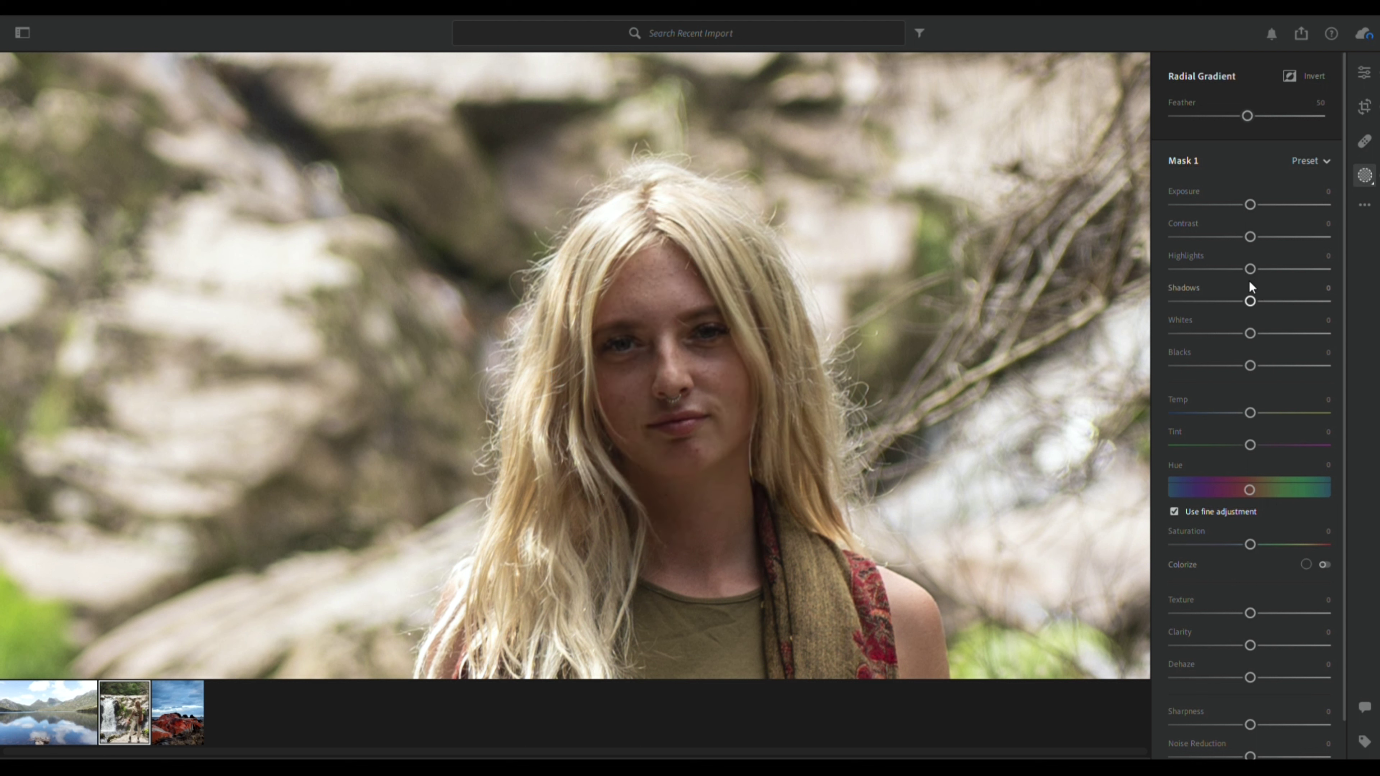
- Set the face mask's Shadows to +42, lower its Blacks slightly and raise its Contrast slightly
drag(1251, 300, 1282, 289)
double_click(1240, 294)
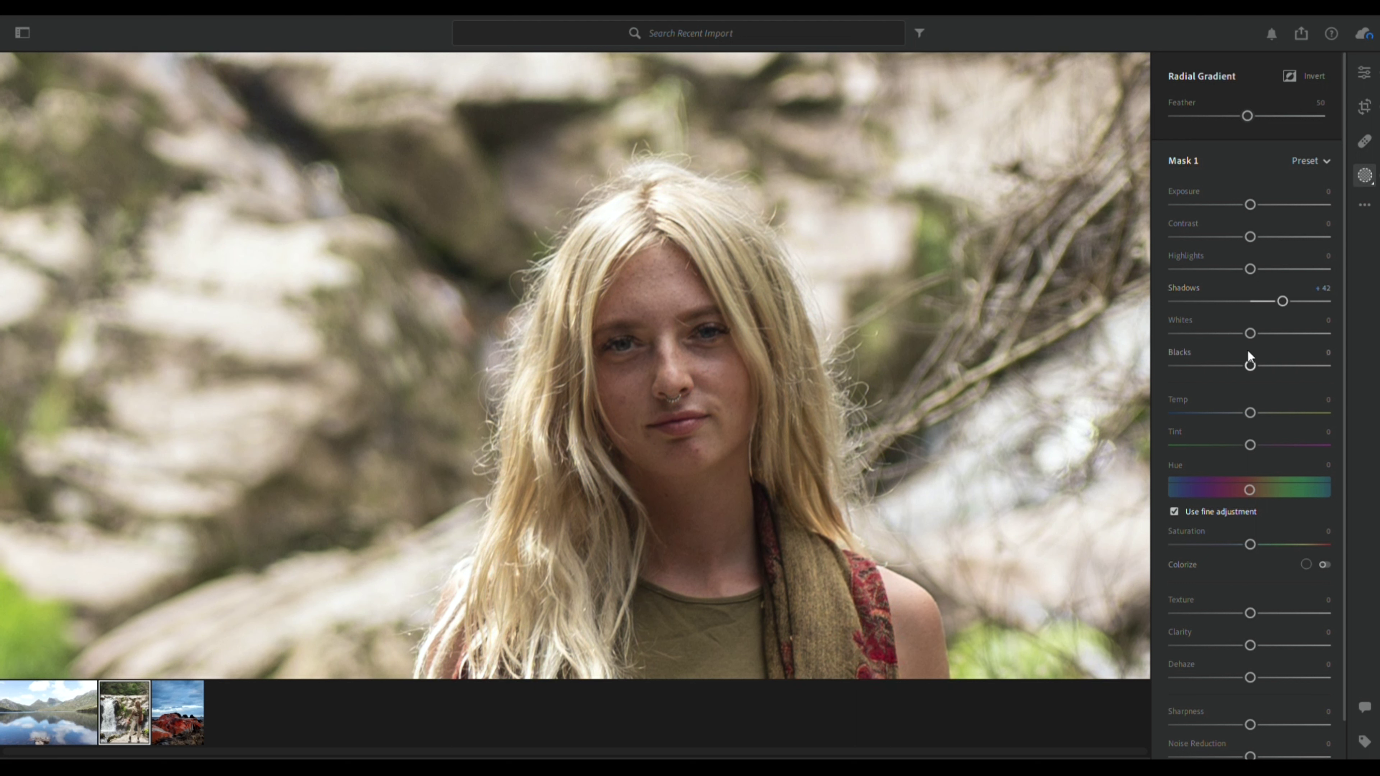
drag(1248, 351, 1244, 350)
drag(1250, 217, 1255, 219)
- Paint a new Brush mask over both of the woman's eyes with size 5.3 and feather 63
key(b)
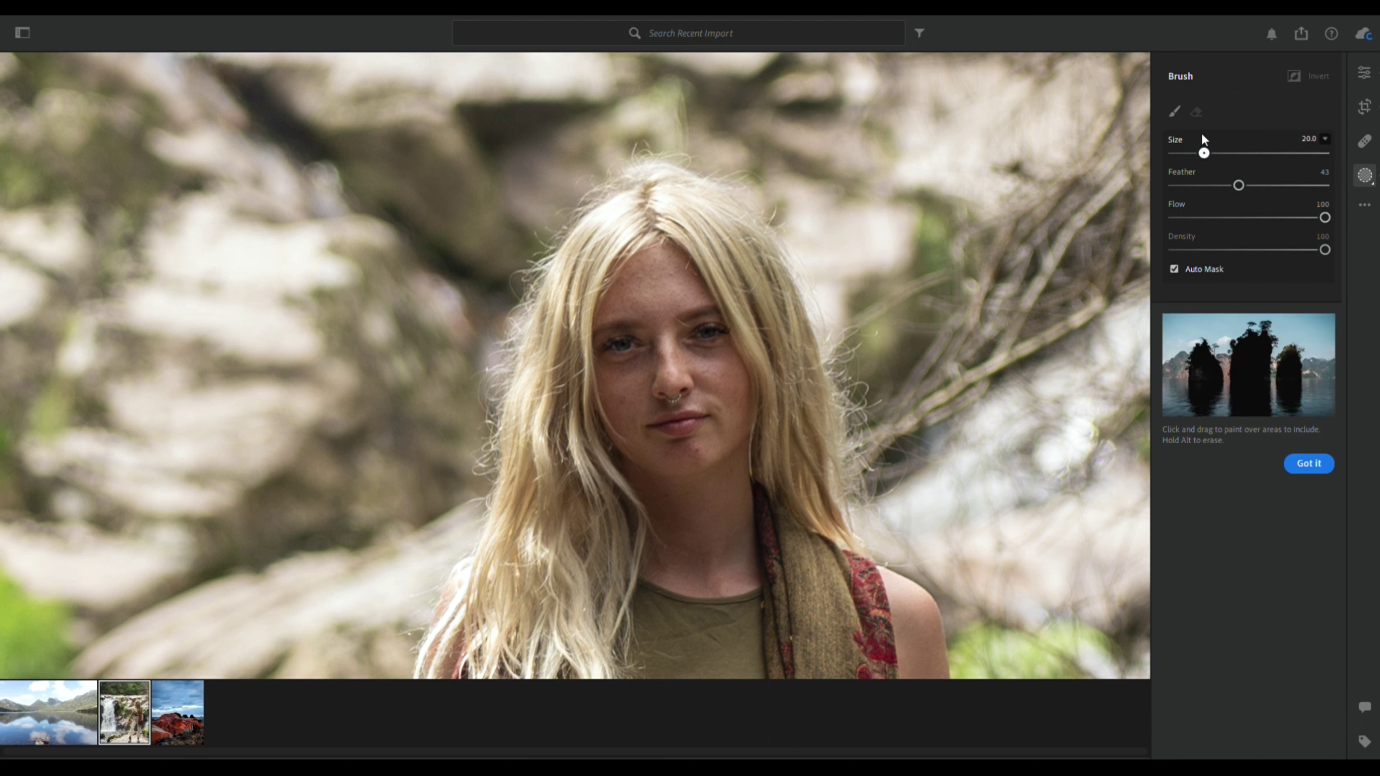
drag(1189, 136, 1179, 134)
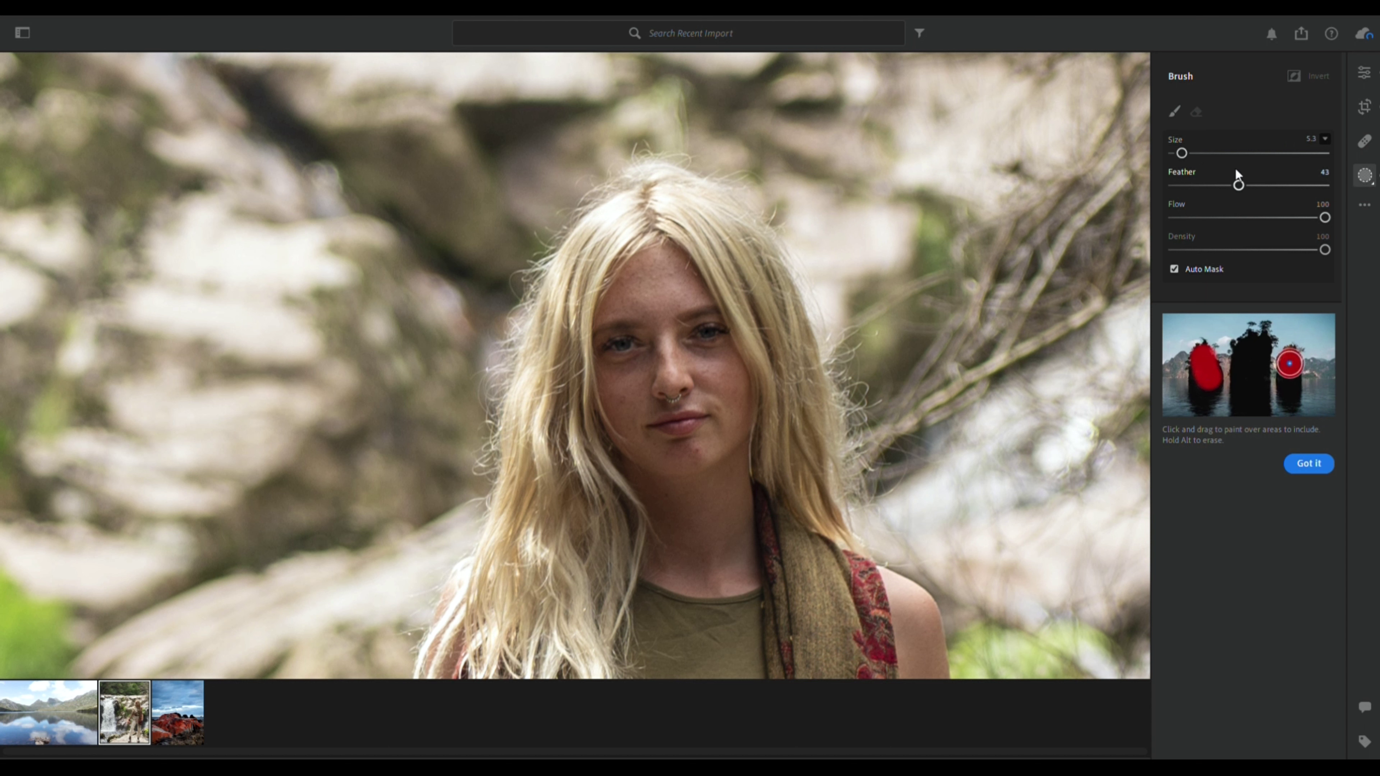
drag(1235, 168, 1269, 173)
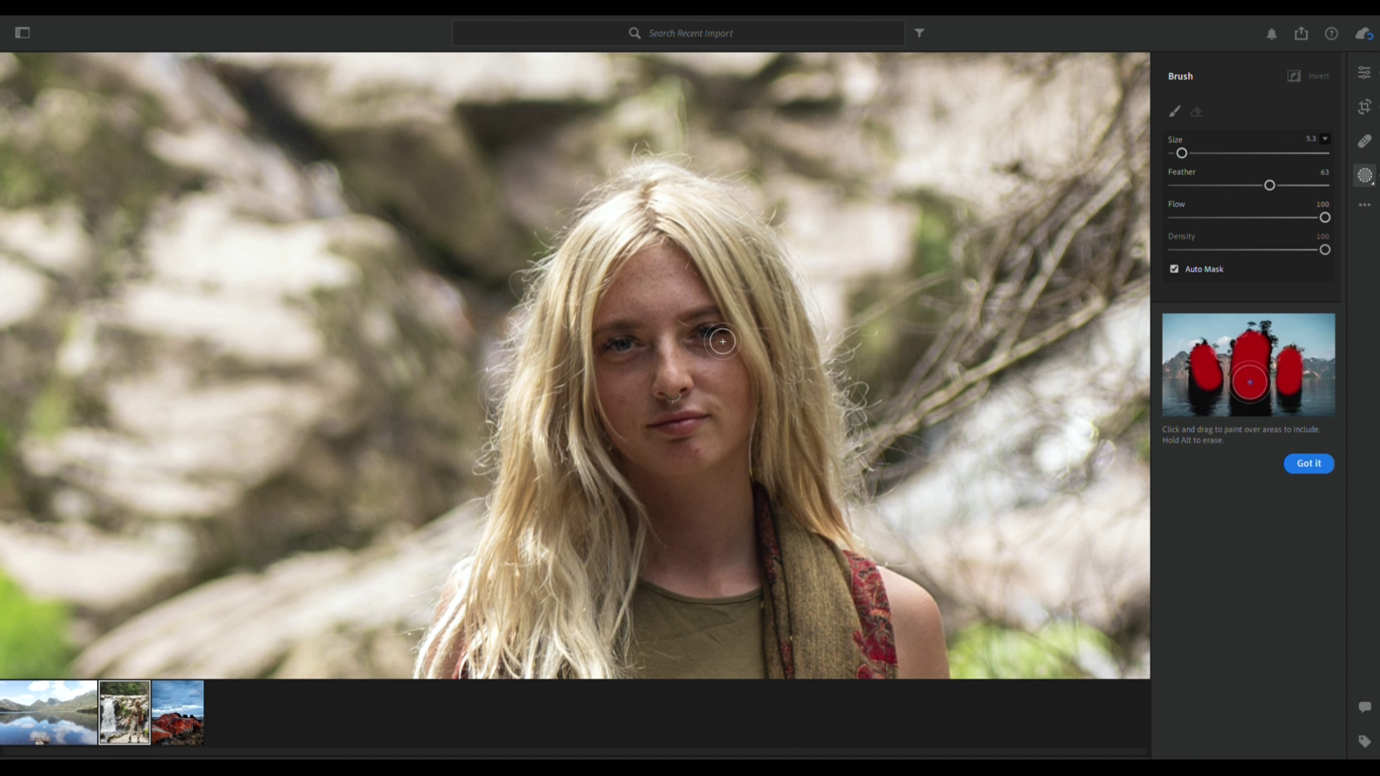
drag(735, 339, 611, 342)
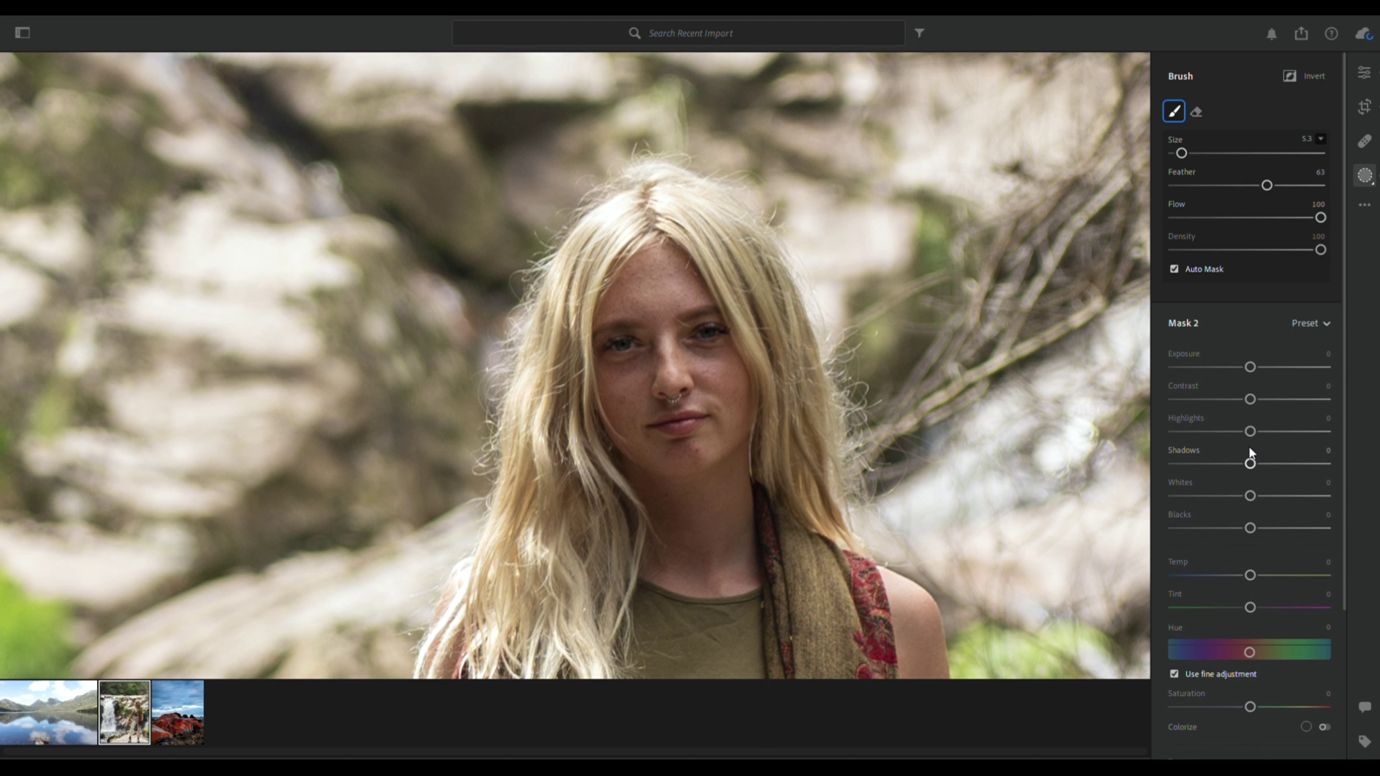
- Raise the eye mask's Shadows and Contrast slightly, and return to the whole-photo adjustments with the full portrait in view
drag(1249, 447, 1266, 438)
drag(1248, 383, 1258, 384)
click(1365, 71)
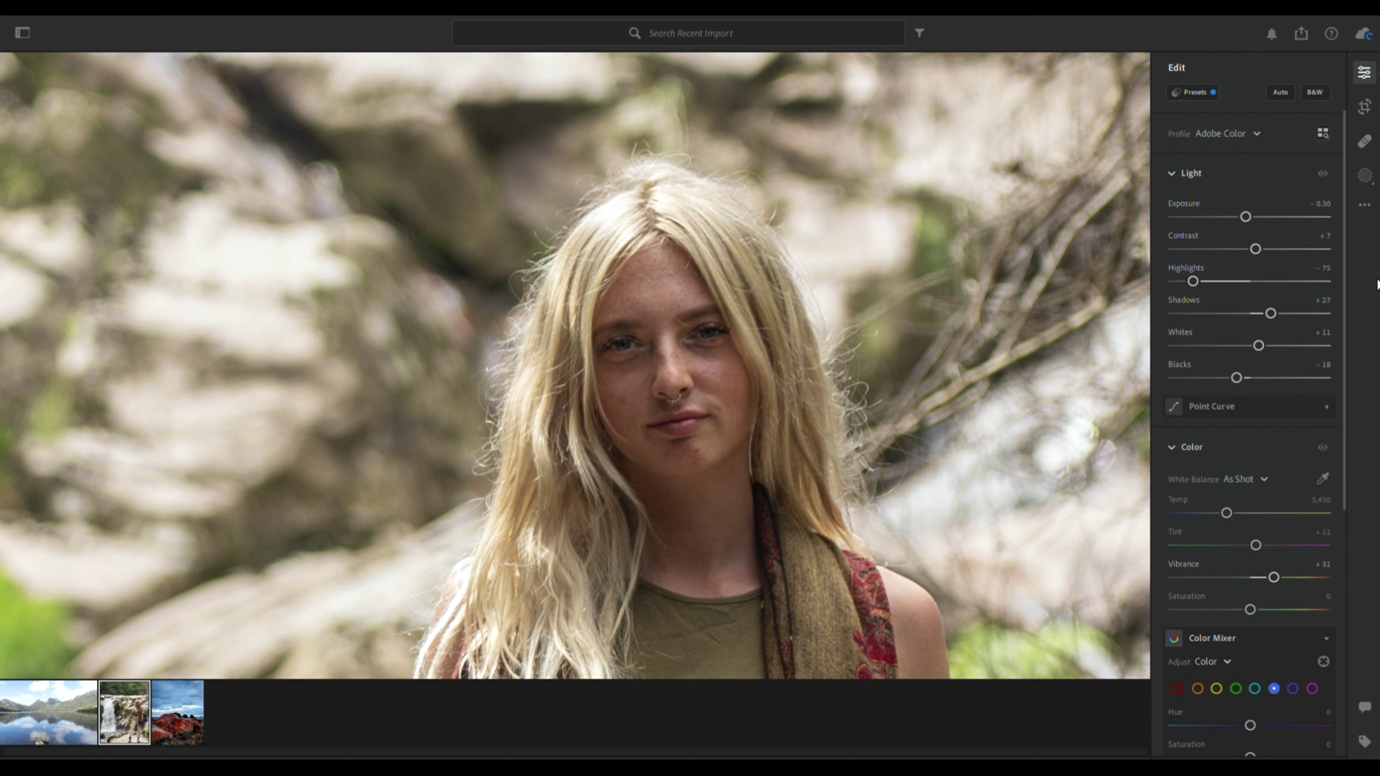
click(966, 395)
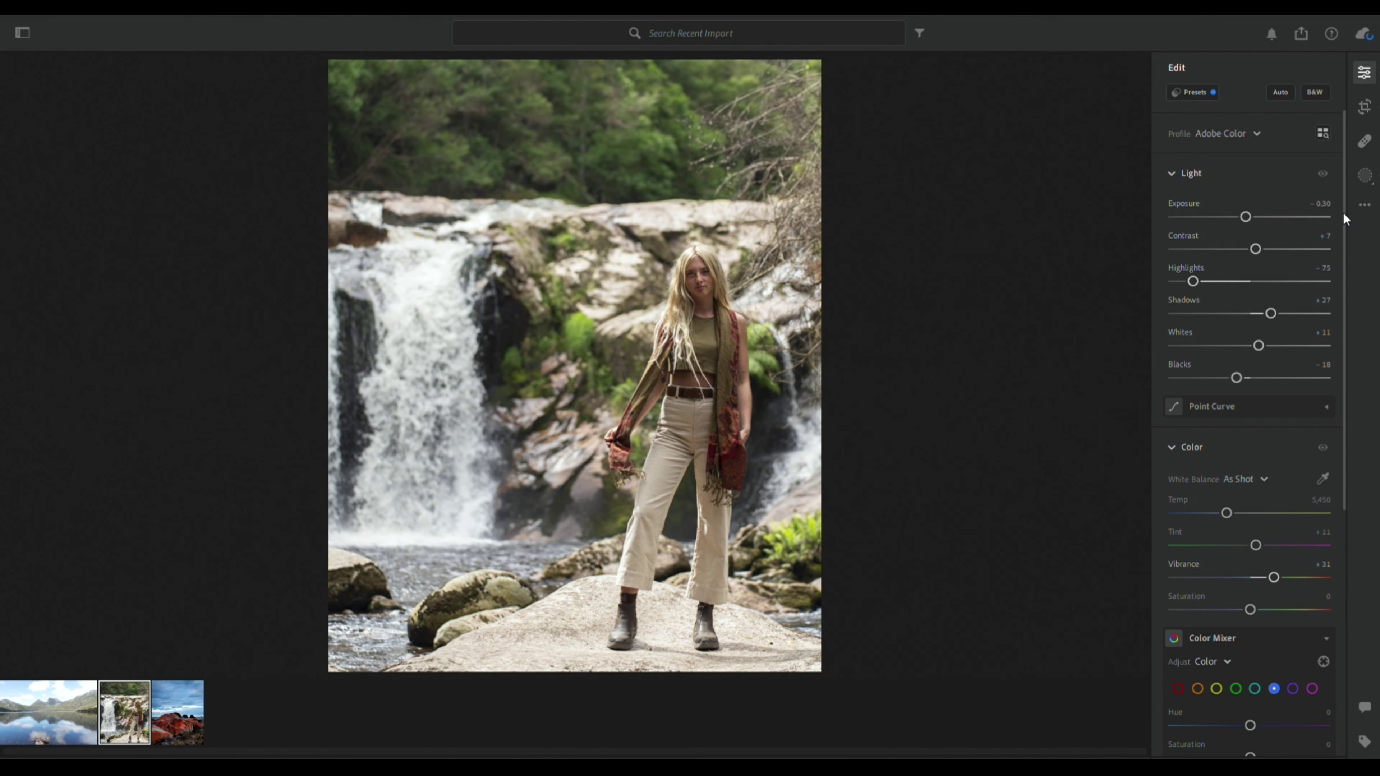
- Compare the waterfall portrait with and without its Light adjustments
click(1322, 161)
click(1322, 161)
click(1322, 161)
click(1322, 161)
- Add a Linear Gradient mask angled from the photo's upper right corner toward the middle of the scene
click(1365, 175)
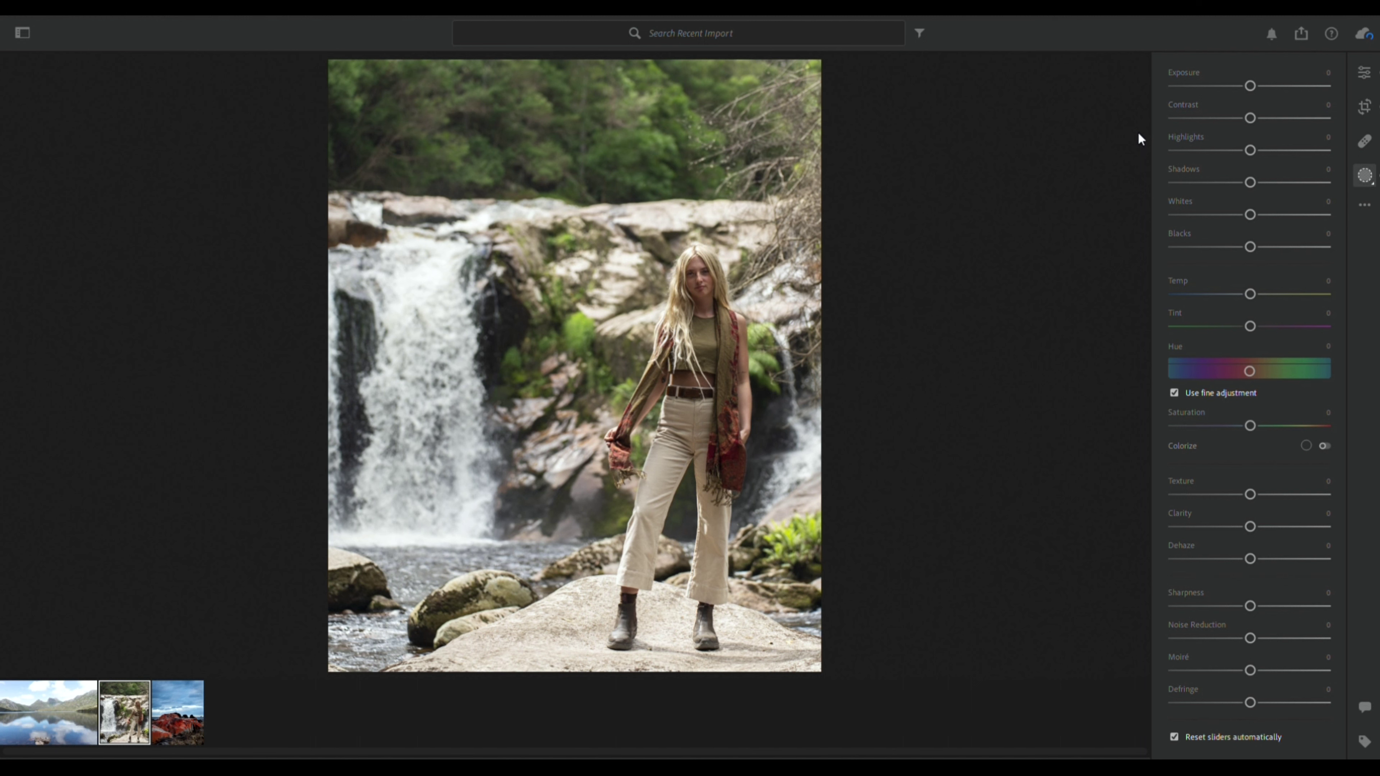
click(714, 278)
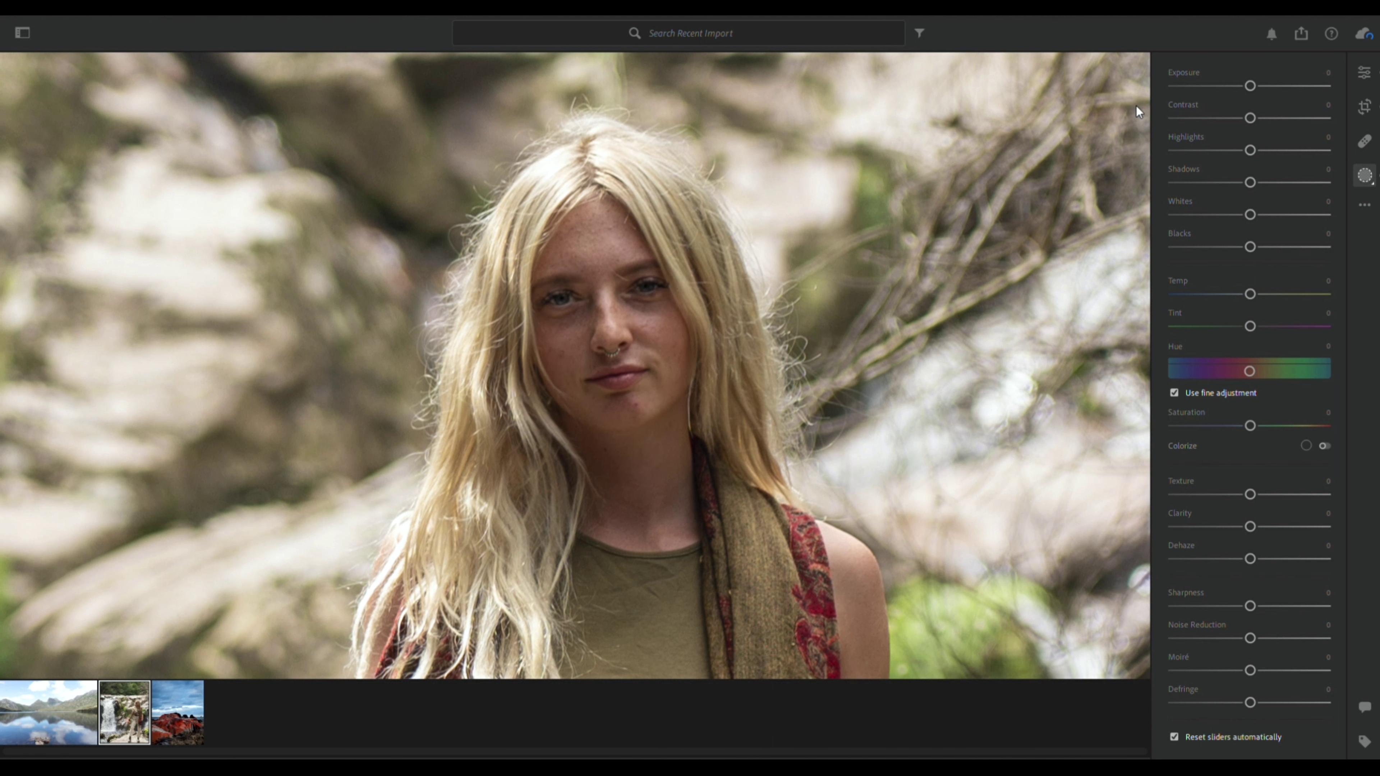
click(756, 333)
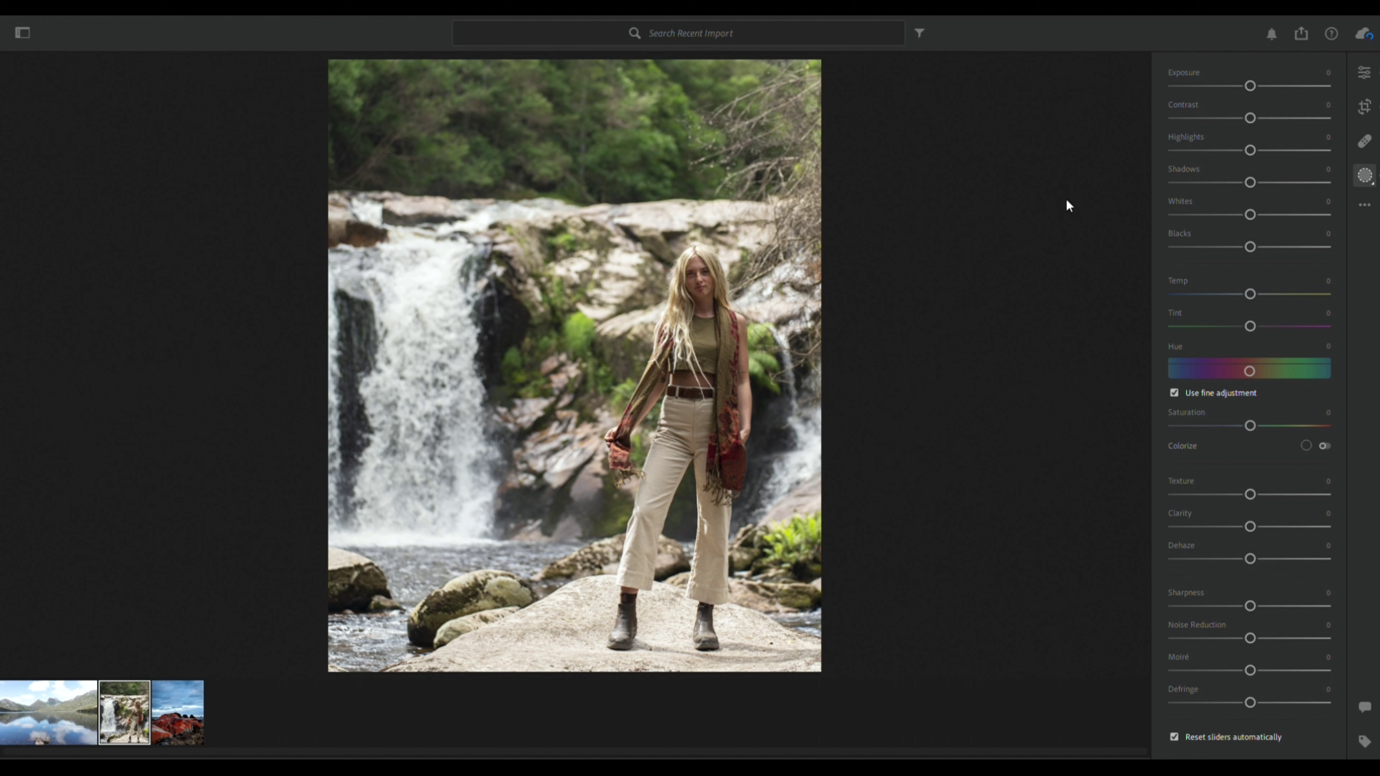
key(l)
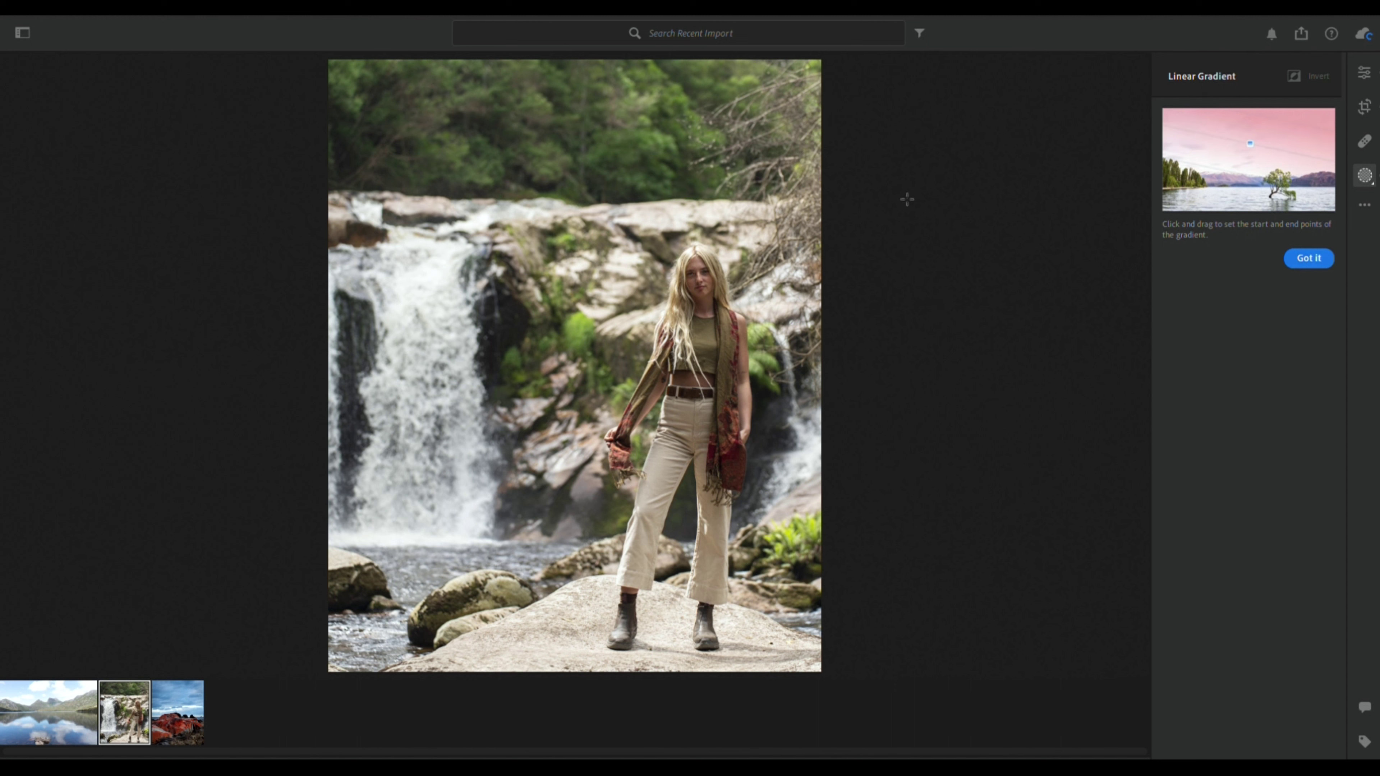
drag(791, 115, 604, 270)
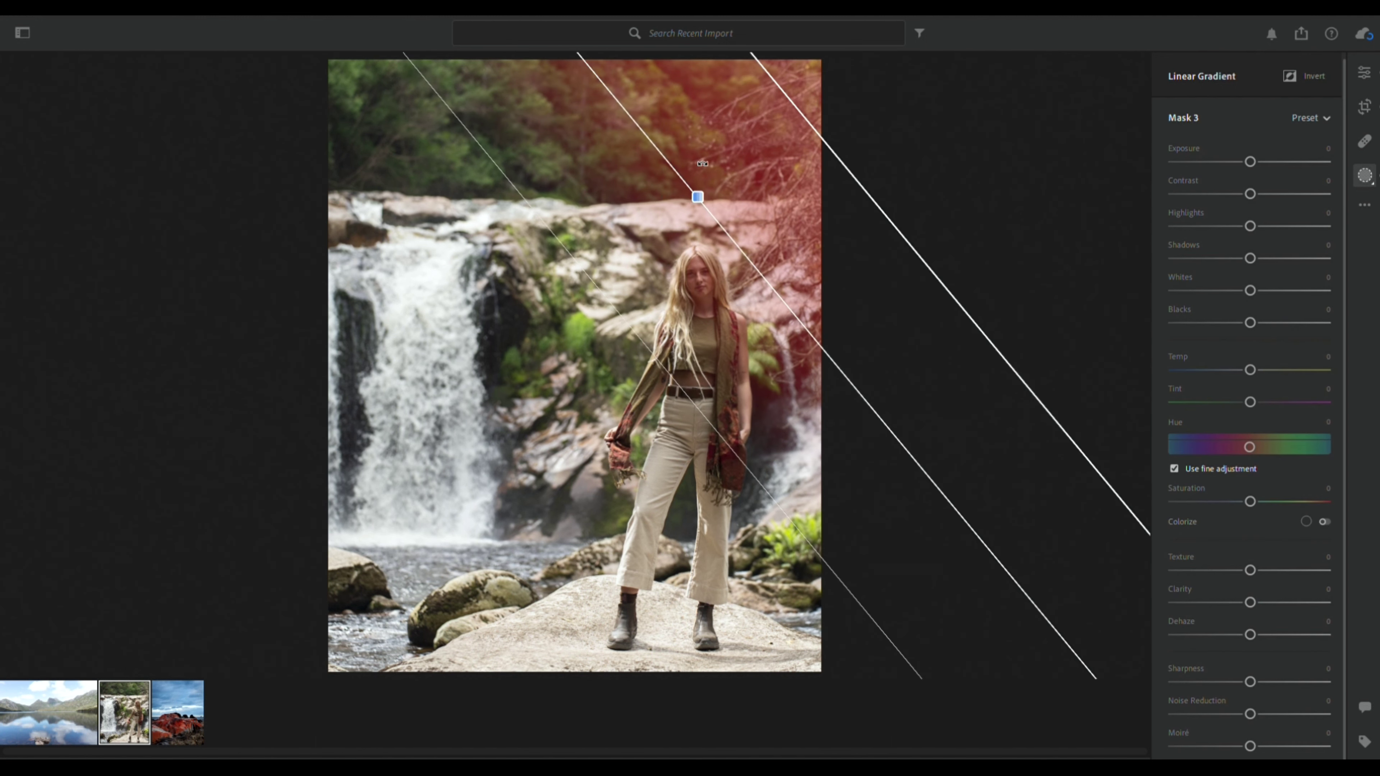
mouse_move(699, 191)
mouse_down()
mouse_move(680, 205)
mouse_move(700, 188)
mouse_up()
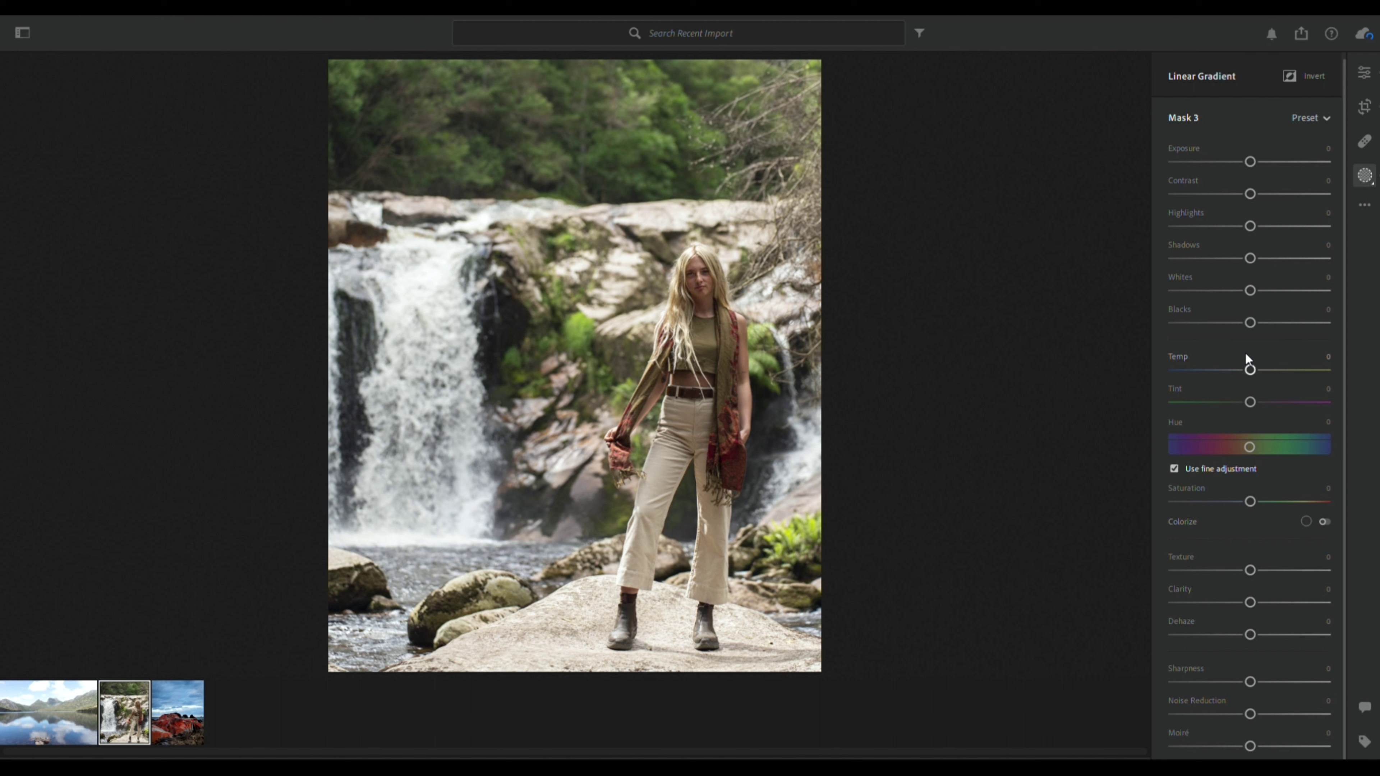
- Warm the gradient mask's Temp, set its Blacks to -16, and return to the whole-photo adjustments
drag(1245, 352, 1283, 355)
drag(1248, 314, 1241, 314)
click(1364, 72)
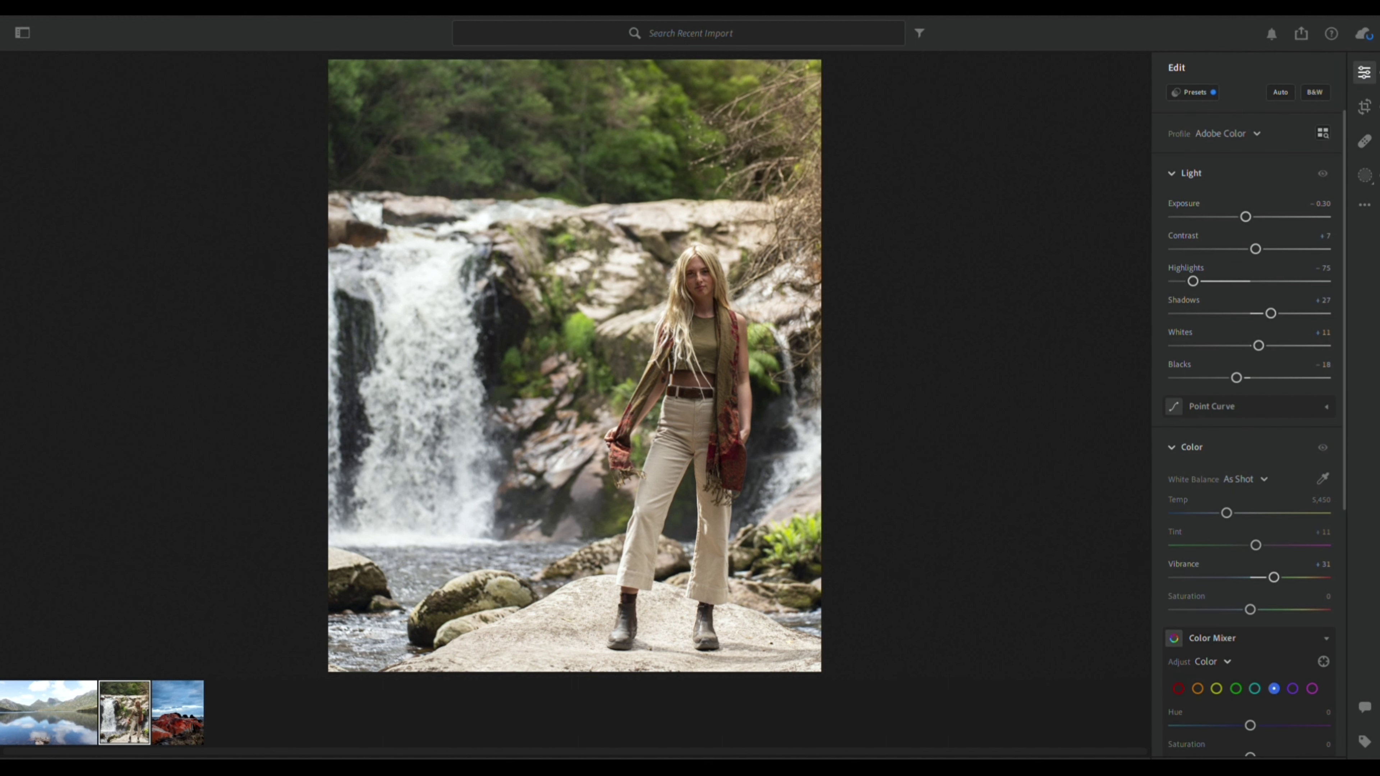
- Adjust the blue range in the Color Mixer and reset its Luminance to the default
scroll(1268, 523, down, 2)
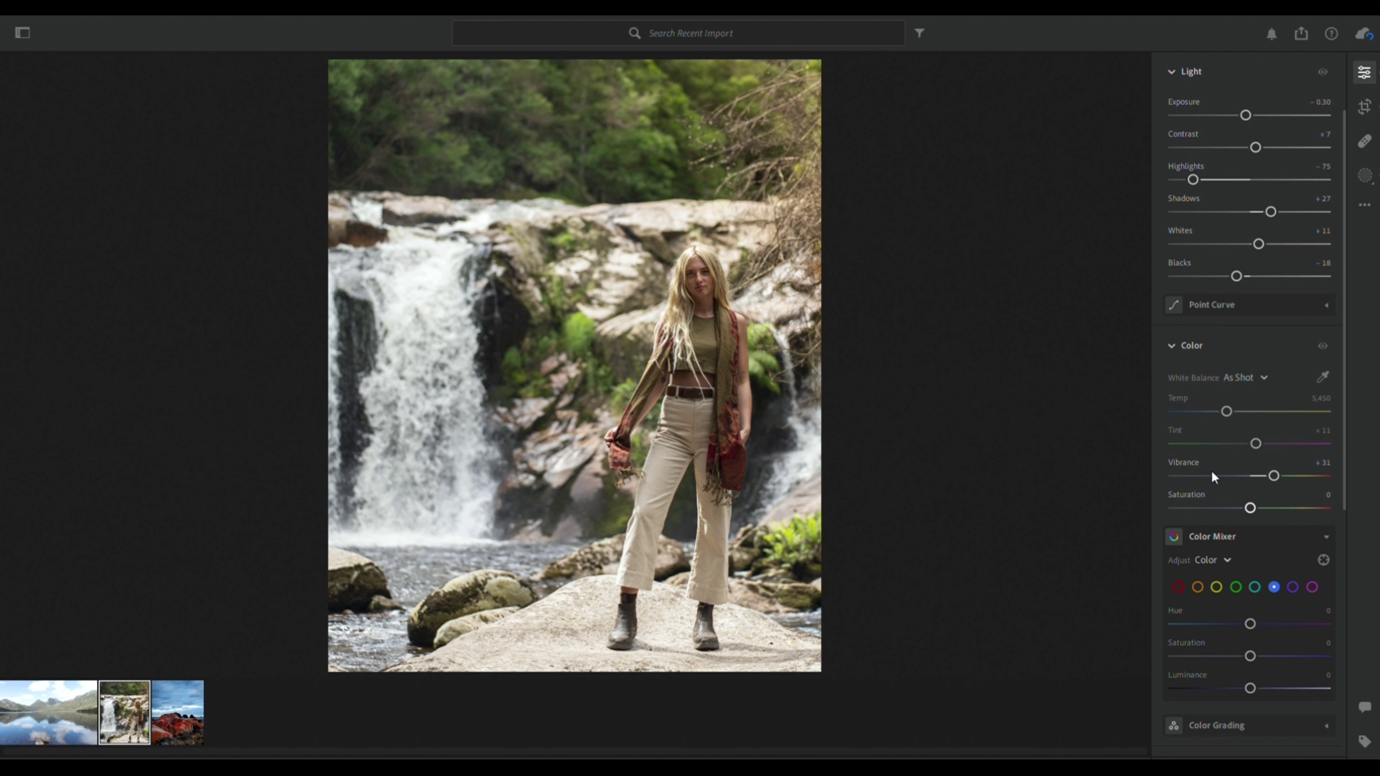
scroll(1215, 465, down, 4)
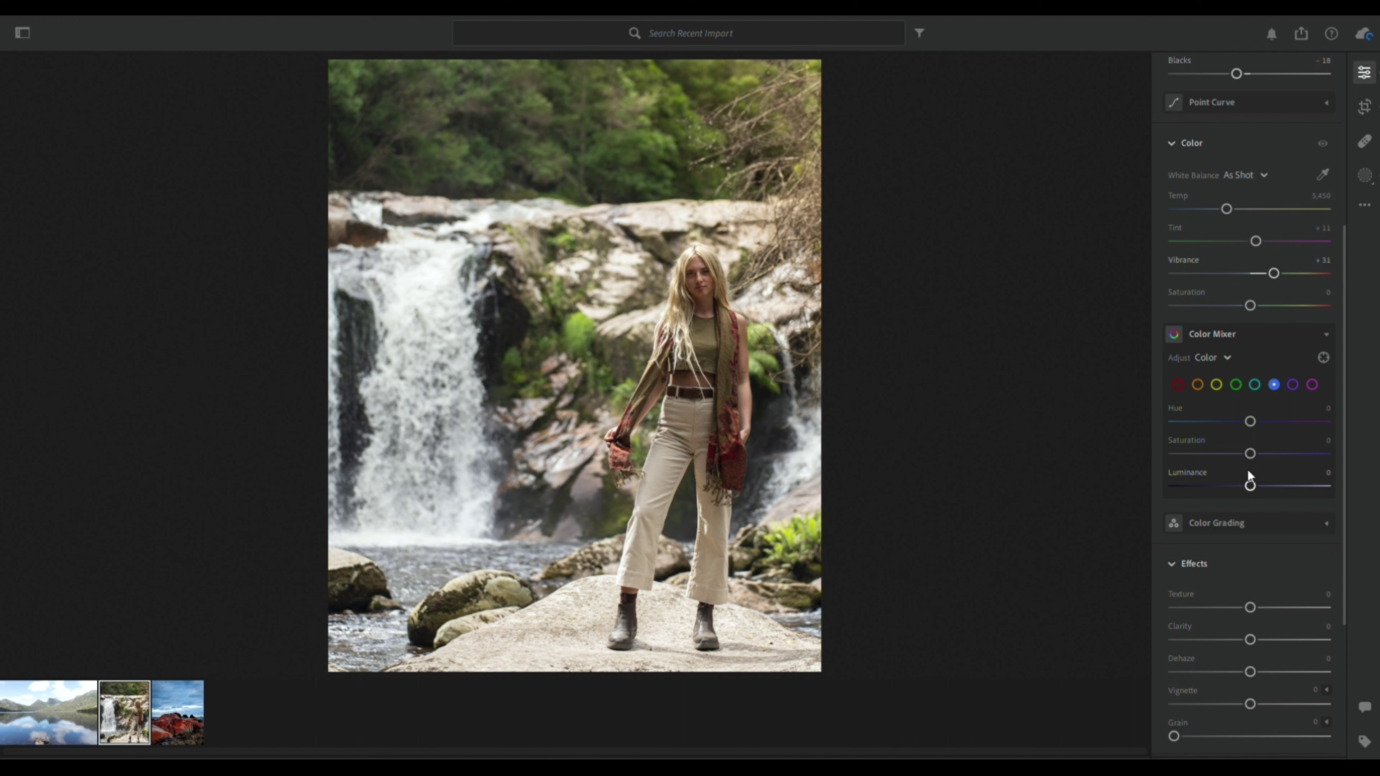
mouse_move(1252, 466)
mouse_down()
mouse_move(1294, 479)
mouse_move(951, 470)
mouse_move(1326, 479)
mouse_move(504, 488)
mouse_move(1375, 427)
mouse_move(592, 548)
mouse_move(1285, 443)
mouse_move(1269, 446)
mouse_up()
double_click(1198, 468)
- Try raising the aqua range's Luminance in the Color Mixer and reset it
click(1255, 384)
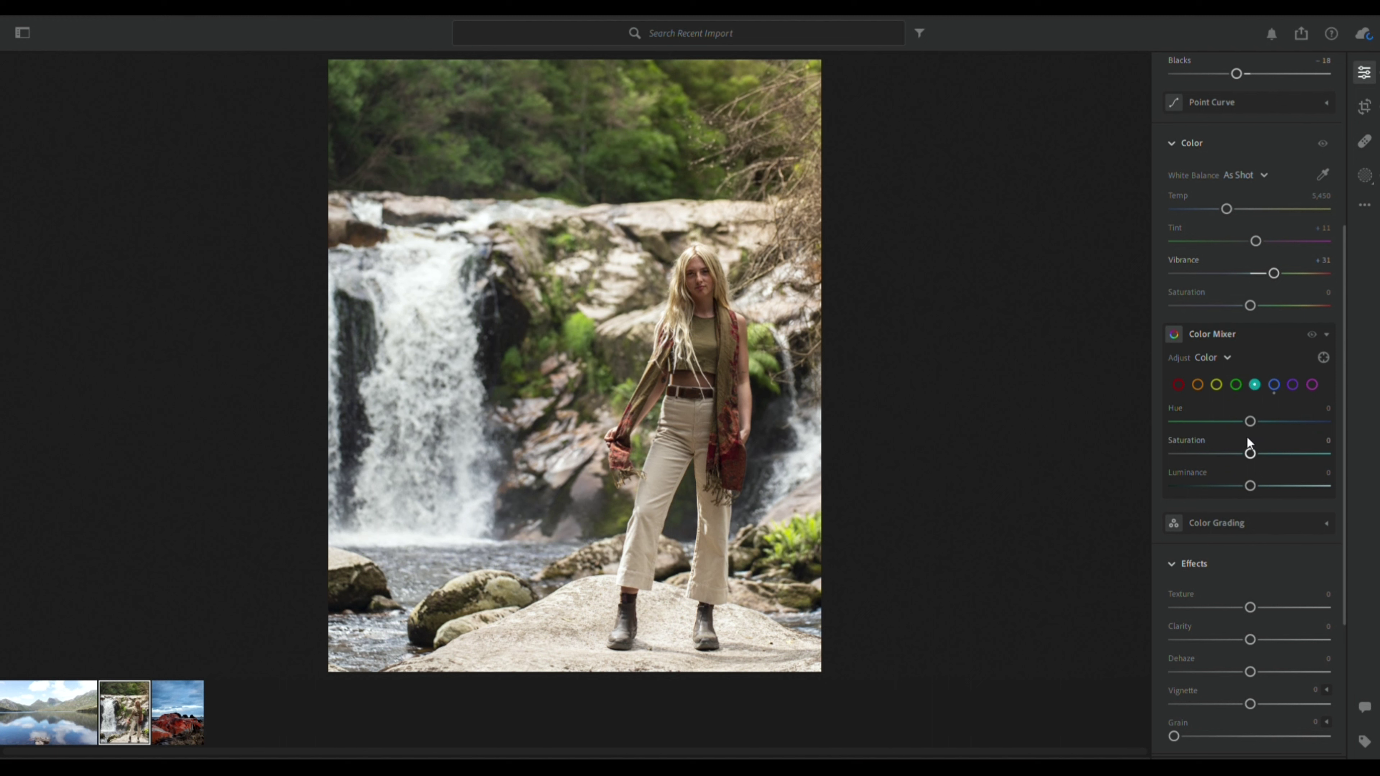
drag(1251, 486, 1273, 486)
drag(1053, 459, 930, 484)
double_click(1174, 470)
- Set the green range in the Color Mixer to Hue -23, Saturation -16 and Luminance +28
click(1235, 384)
mouse_move(1251, 483)
mouse_down()
mouse_move(1375, 466)
mouse_move(943, 521)
mouse_move(1379, 525)
mouse_move(1081, 513)
mouse_move(1379, 521)
mouse_move(1086, 508)
mouse_move(1252, 469)
mouse_up()
drag(1249, 408, 1232, 410)
drag(1248, 444, 1270, 472)
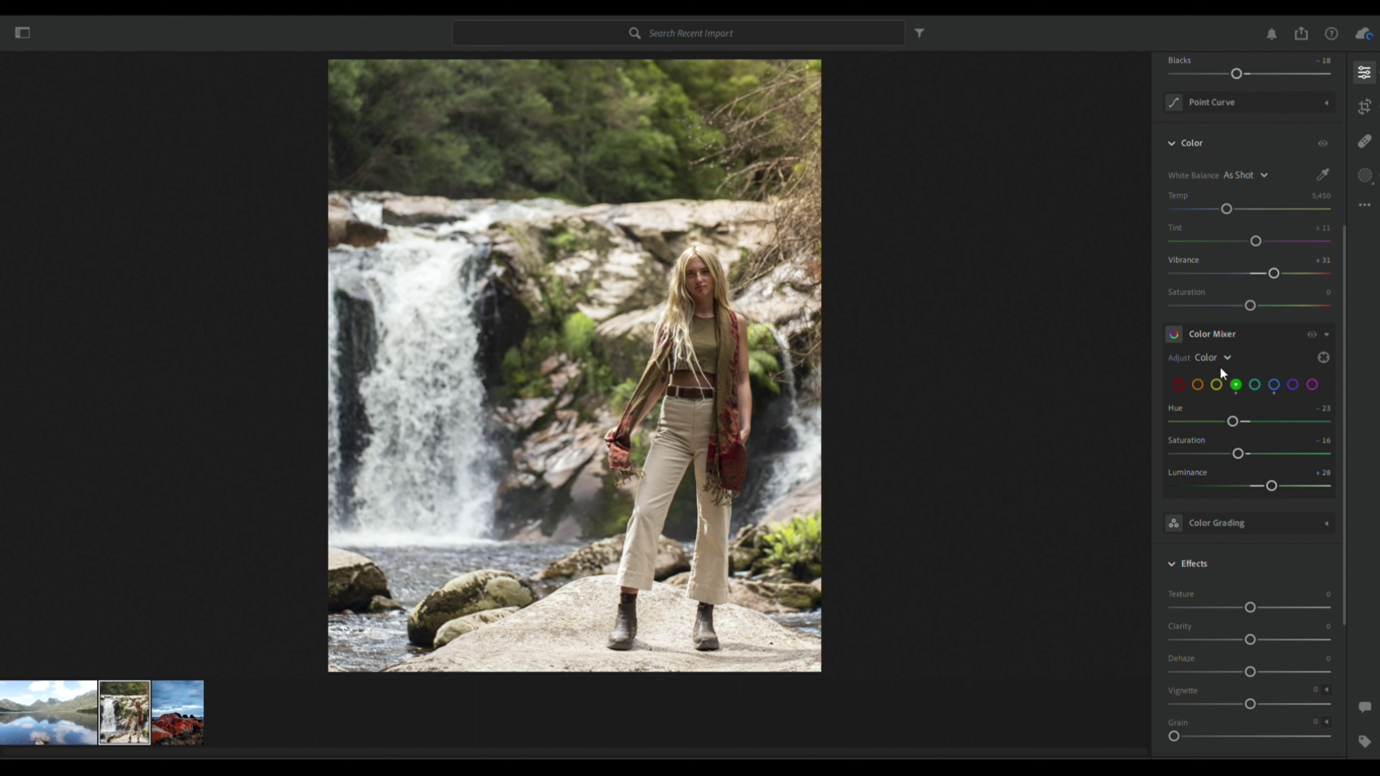
- Set the yellow range in the Color Mixer to Hue -23 and Saturation +11, and raise its Luminance slightly
click(1216, 382)
drag(1249, 482, 1326, 482)
key(ctrl+z)
drag(1249, 408, 1179, 418)
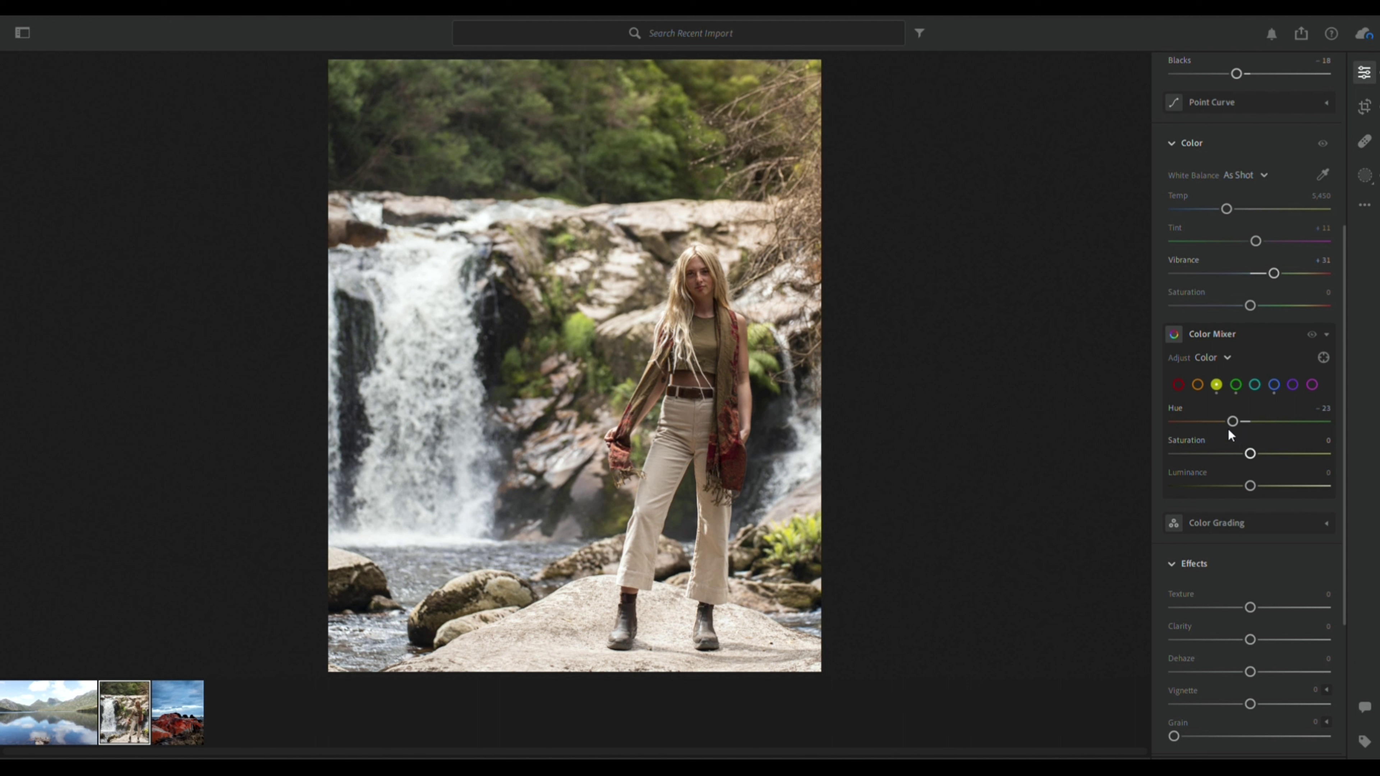
drag(1251, 433, 1260, 435)
drag(1249, 467, 1262, 466)
- Paint a new Brush mask over the woman's whole figure with size 8.0 and feather 63
click(1365, 175)
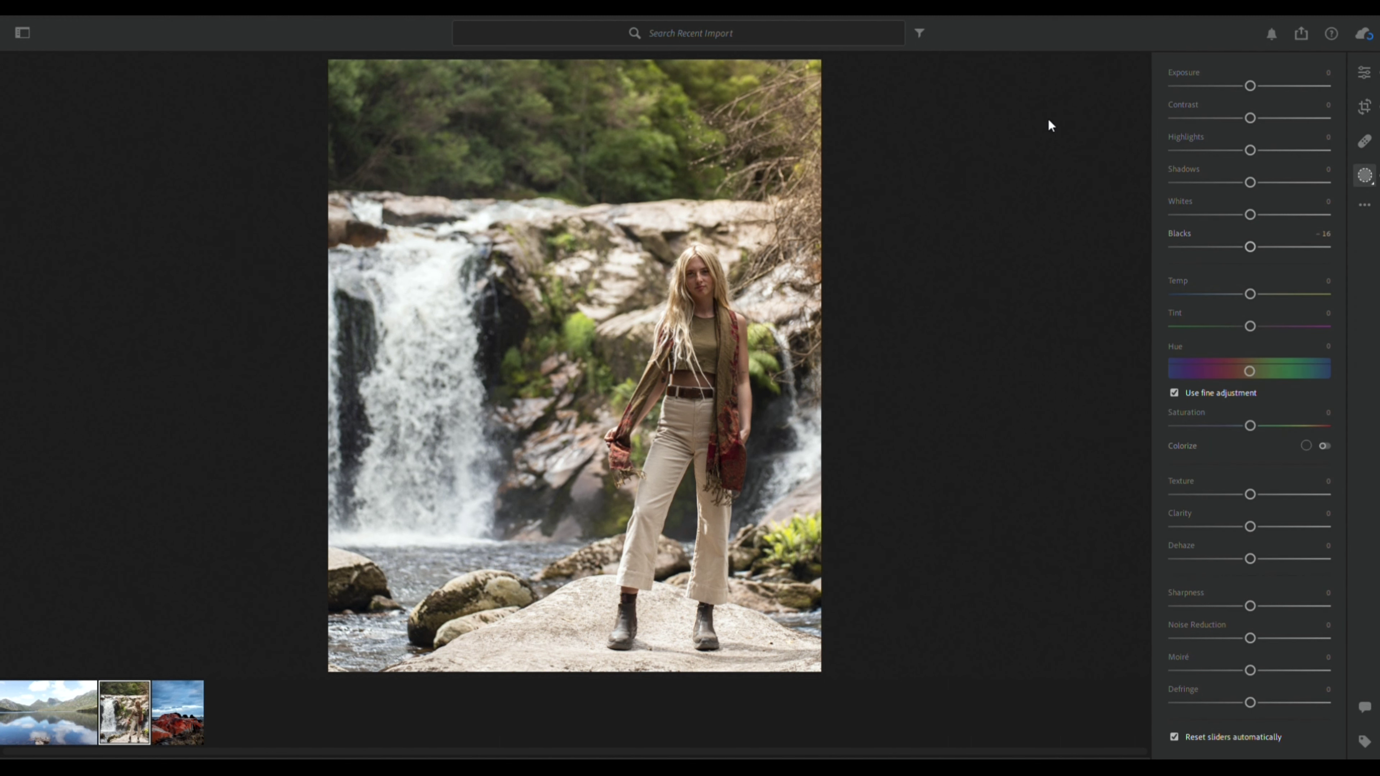
key(b)
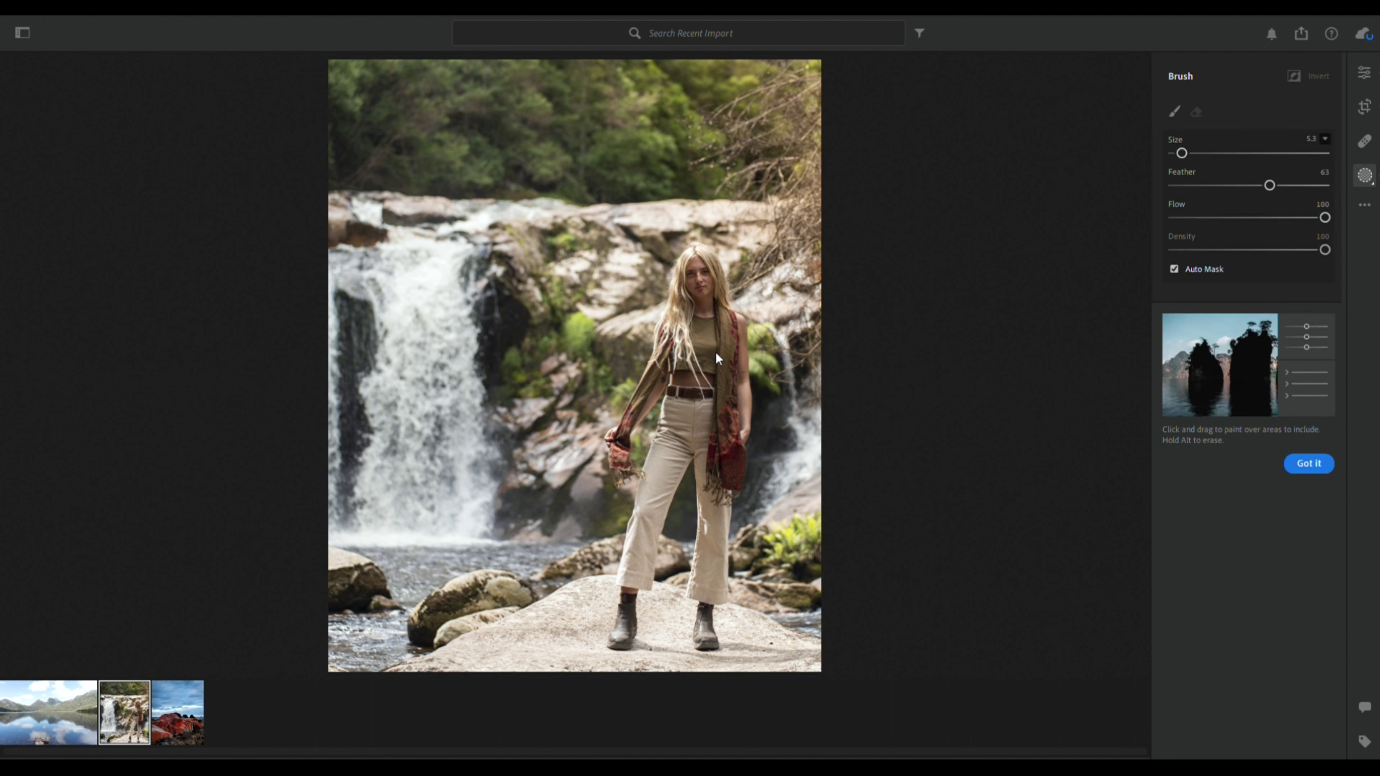
key(bracketright)
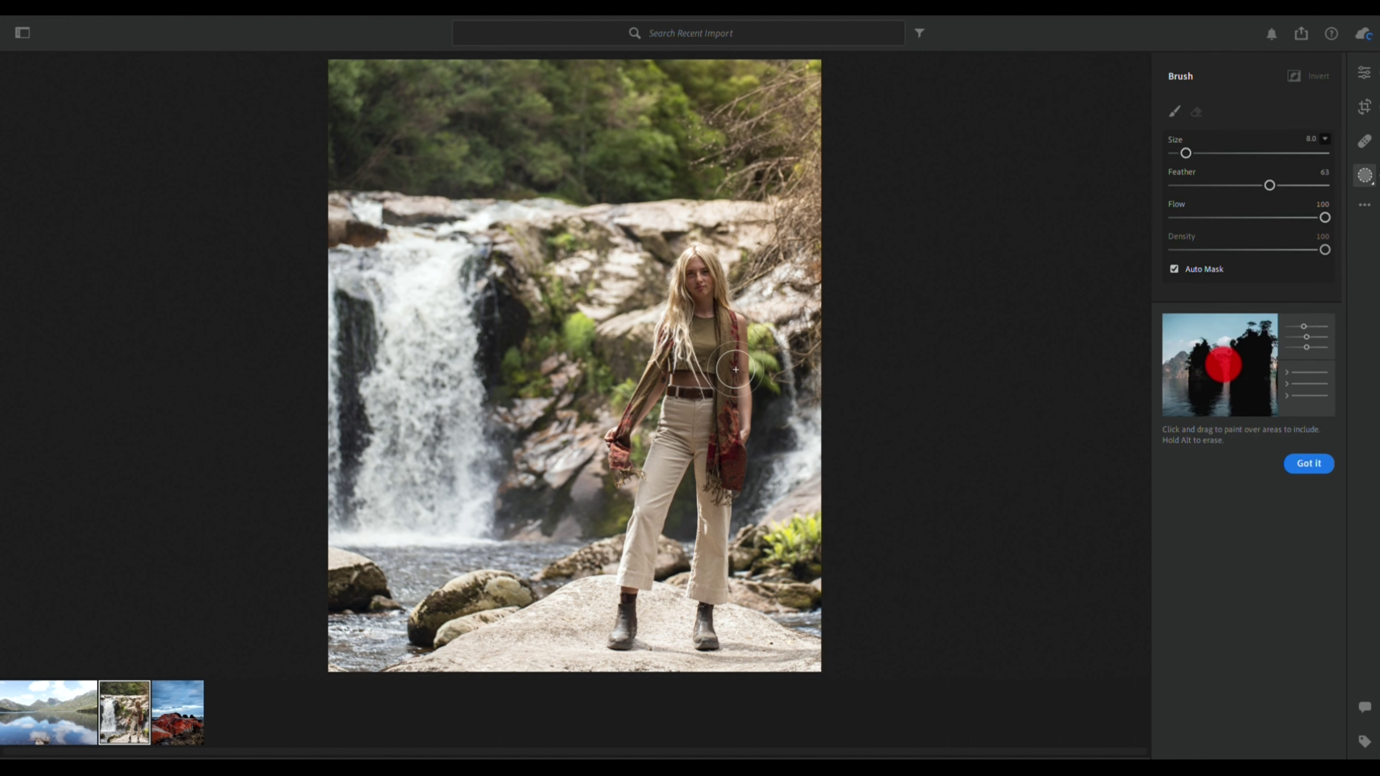
mouse_move(706, 354)
mouse_down()
mouse_move(711, 457)
mouse_move(730, 412)
mouse_move(709, 459)
mouse_move(743, 414)
mouse_move(744, 533)
mouse_move(725, 593)
mouse_move(749, 546)
mouse_move(708, 456)
mouse_move(644, 595)
mouse_move(733, 356)
mouse_move(662, 449)
mouse_move(725, 348)
mouse_move(765, 425)
mouse_move(706, 272)
mouse_move(732, 394)
mouse_up()
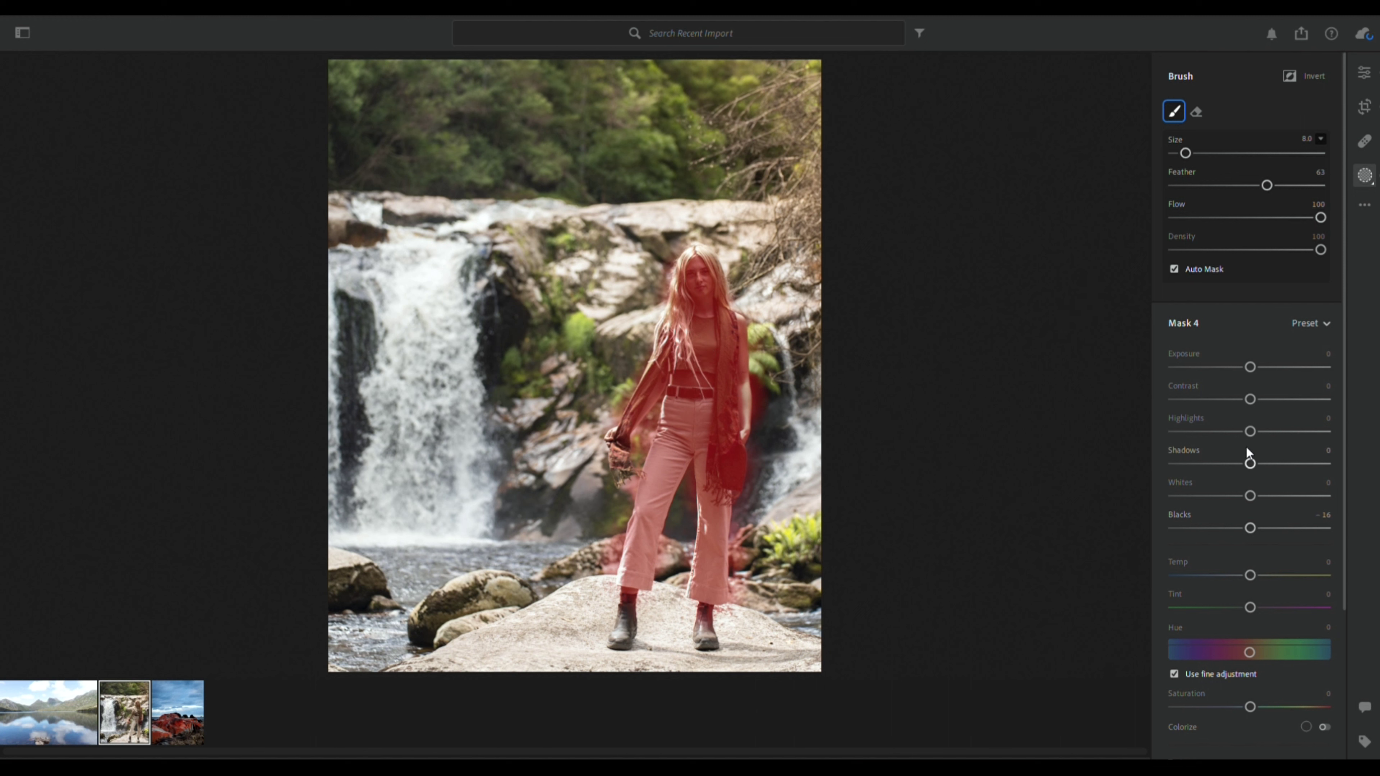
- Set the figure mask's Shadows to +28, reset its Blacks, and return to the whole-photo adjustments
drag(1249, 451, 1270, 451)
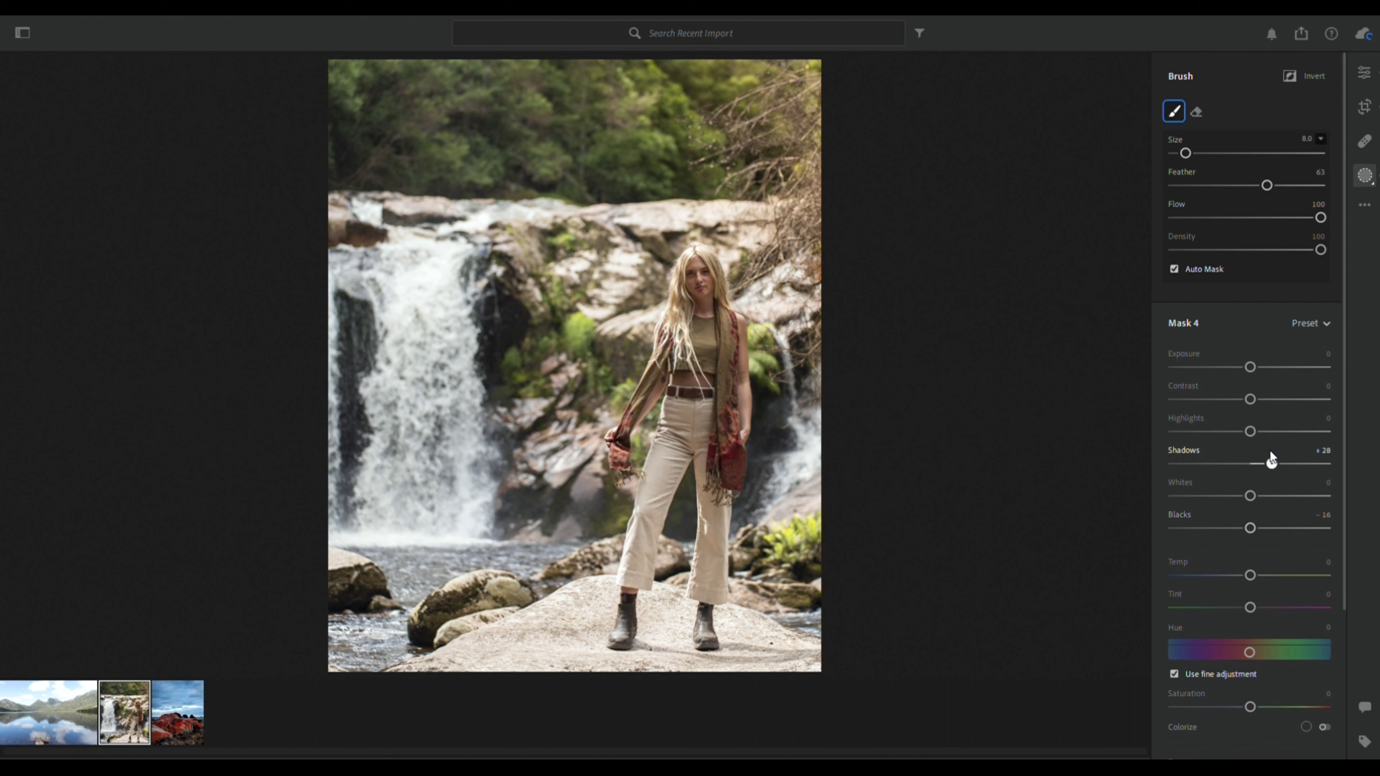
double_click(1171, 510)
click(1366, 68)
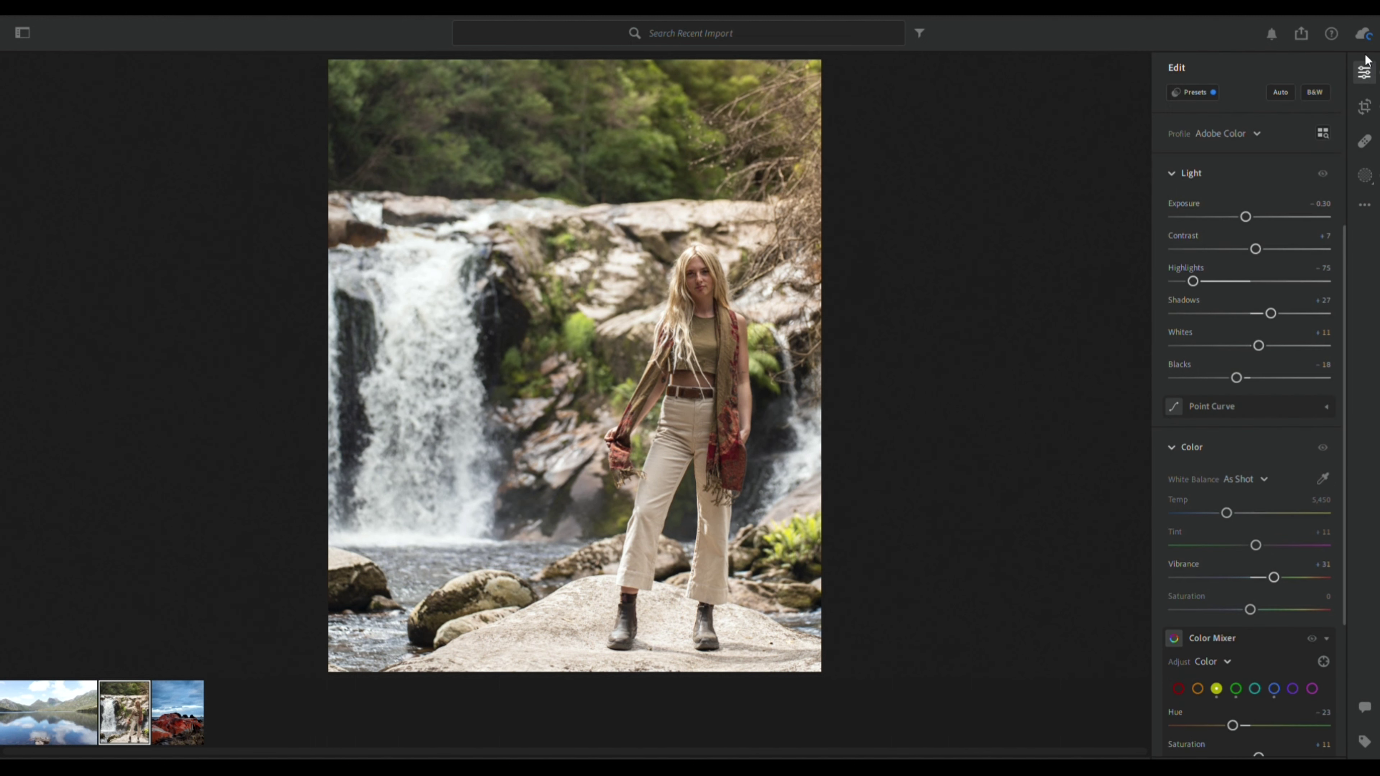